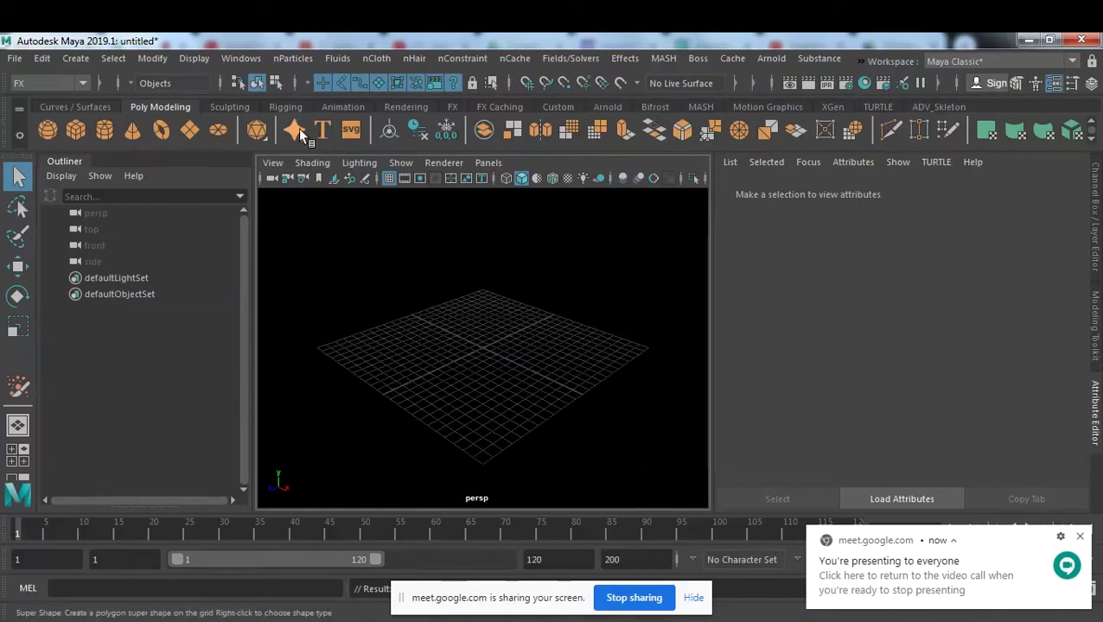
Step: Set the default nParticle type under nParticles > Create Options to Cloud
{"action": "left_click", "coordinate": [292, 58]}
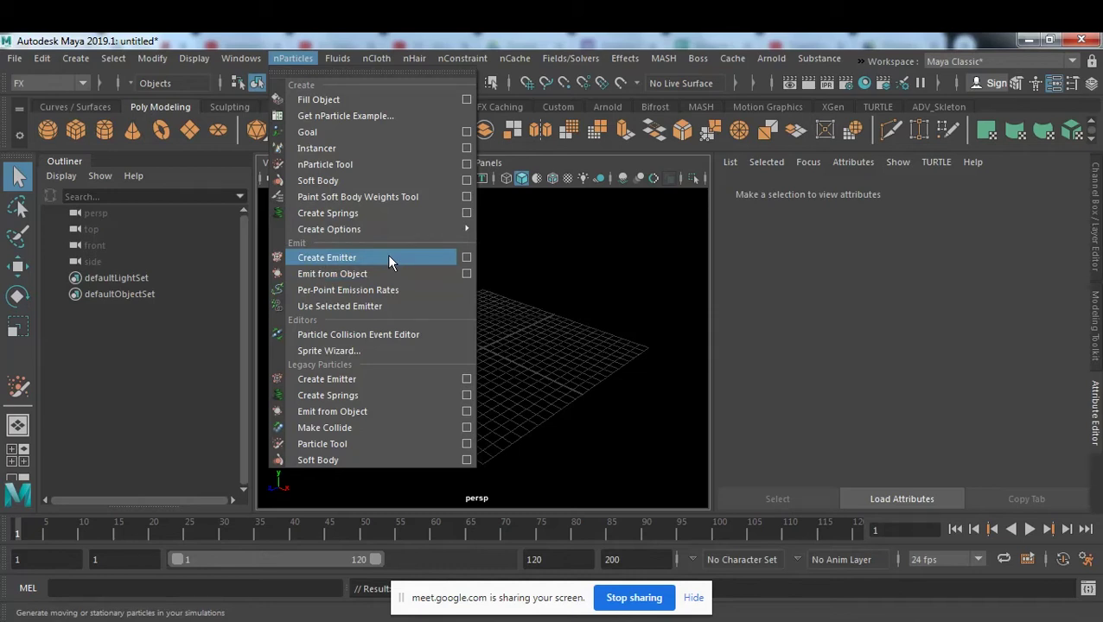
{"action": "mouse_move", "coordinate": [329, 229]}
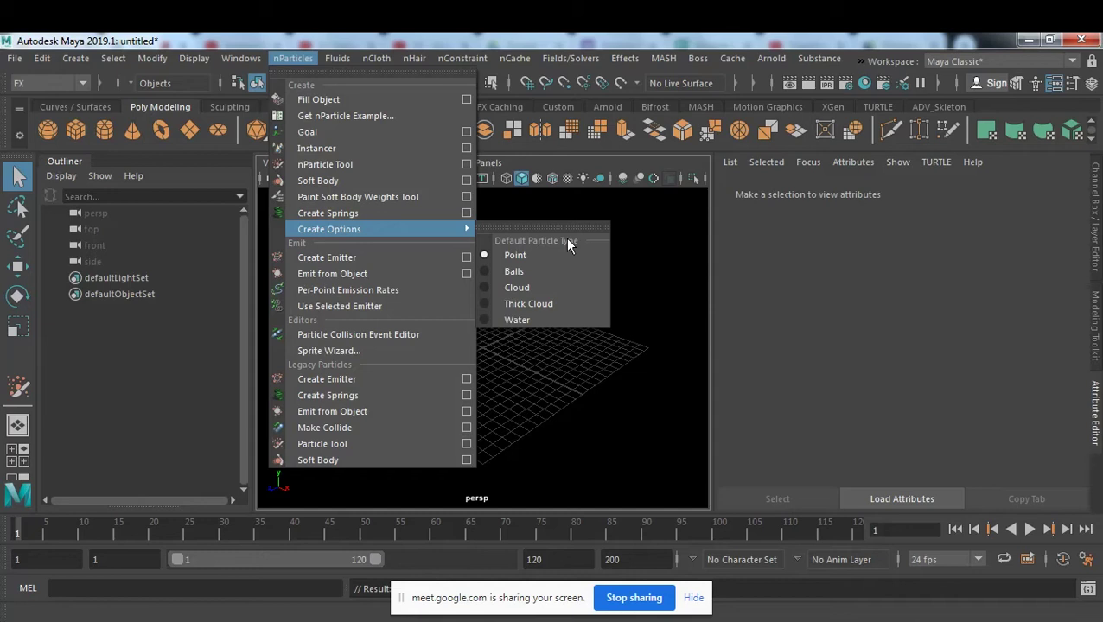
{"action": "left_click", "coordinate": [510, 288]}
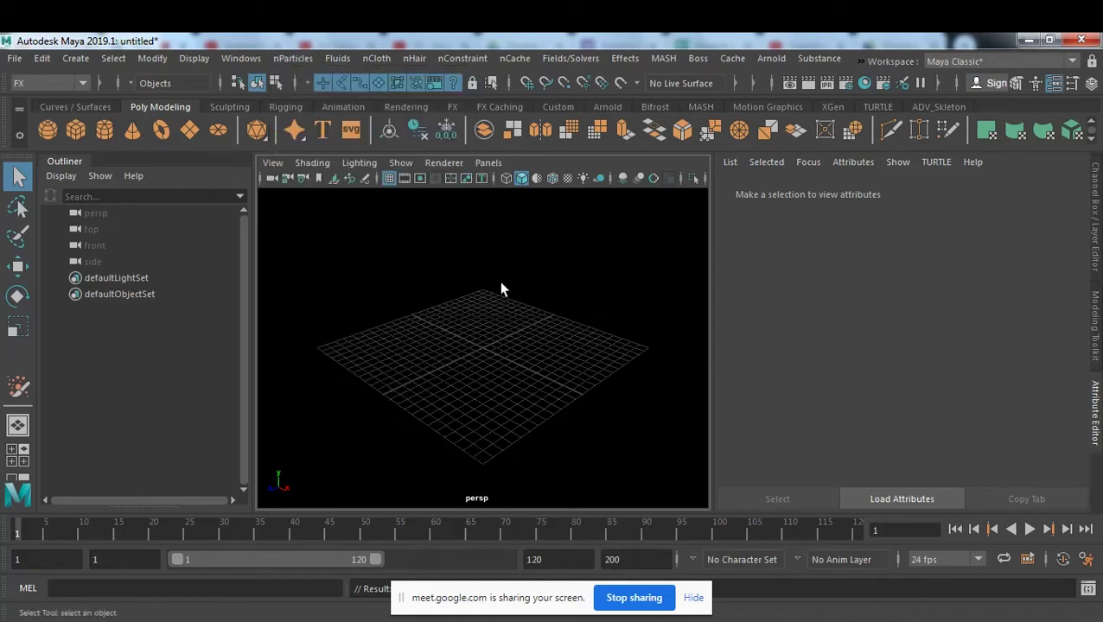
{"action": "left_click", "coordinate": [299, 58]}
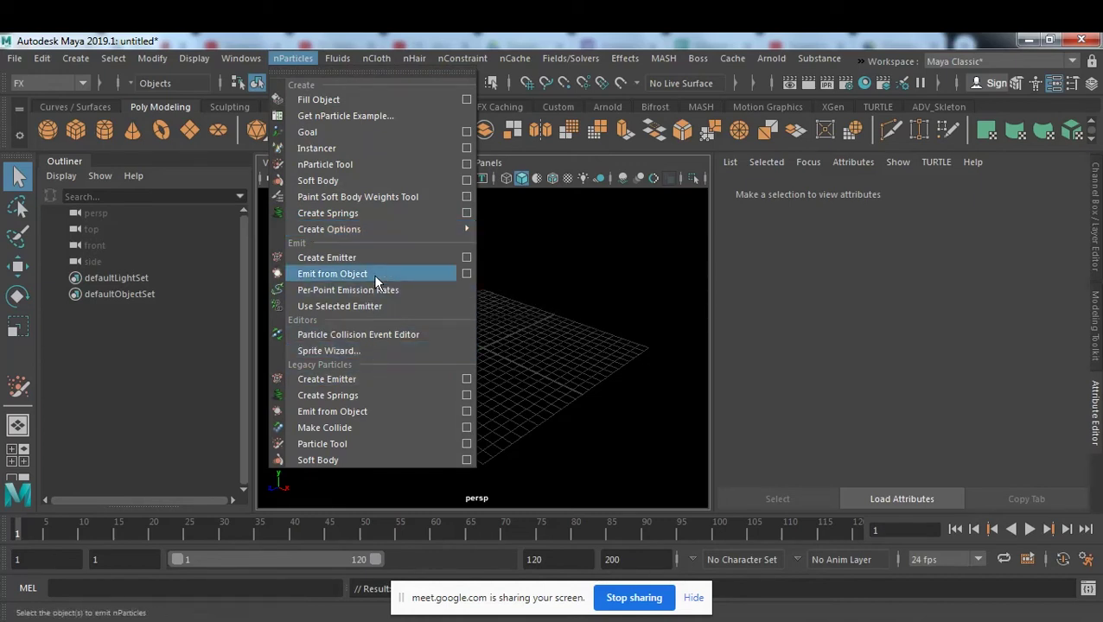
Step: Create an emitter with reset default settings and play it back to watch particles emit
{"action": "left_click", "coordinate": [468, 259]}
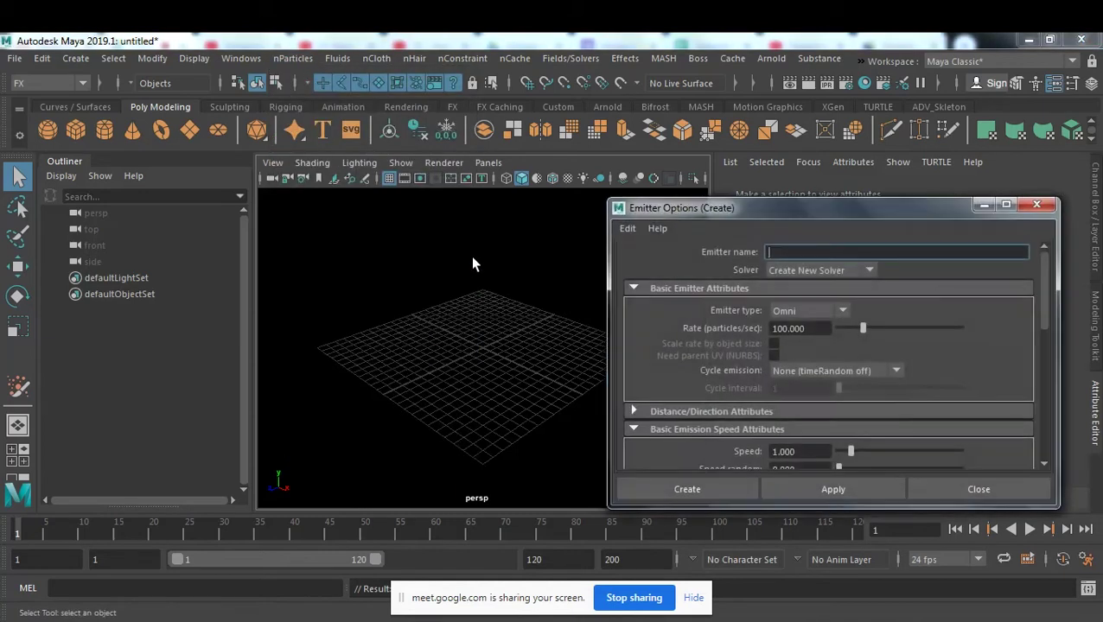
{"action": "left_click", "coordinate": [627, 228]}
{"action": "left_click", "coordinate": [631, 260]}
{"action": "left_click", "coordinate": [702, 496]}
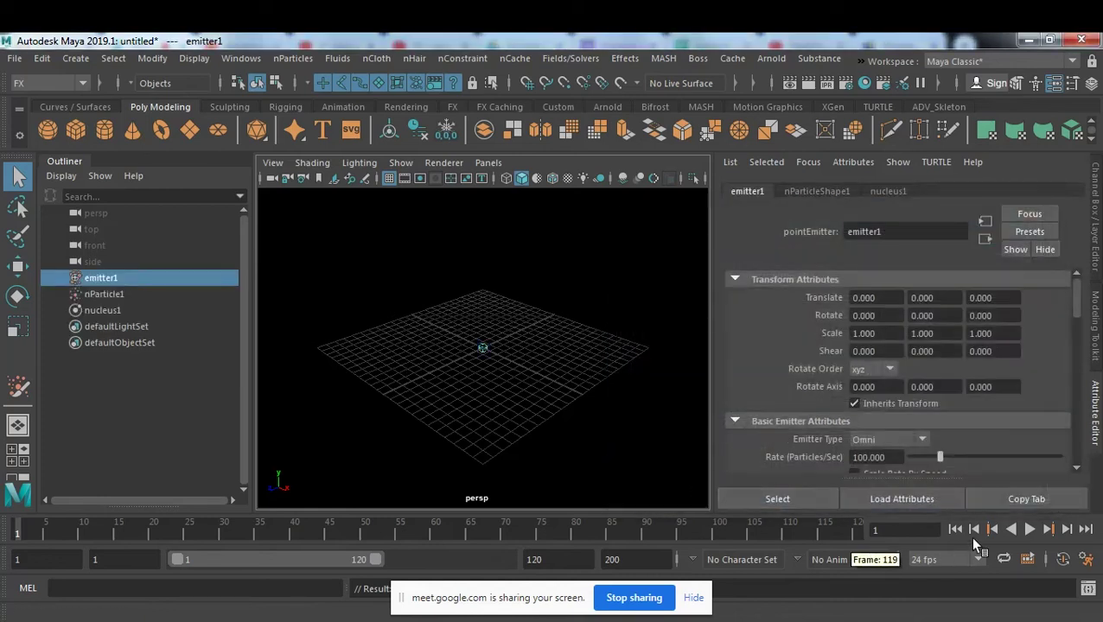
{"action": "left_click", "coordinate": [1029, 529]}
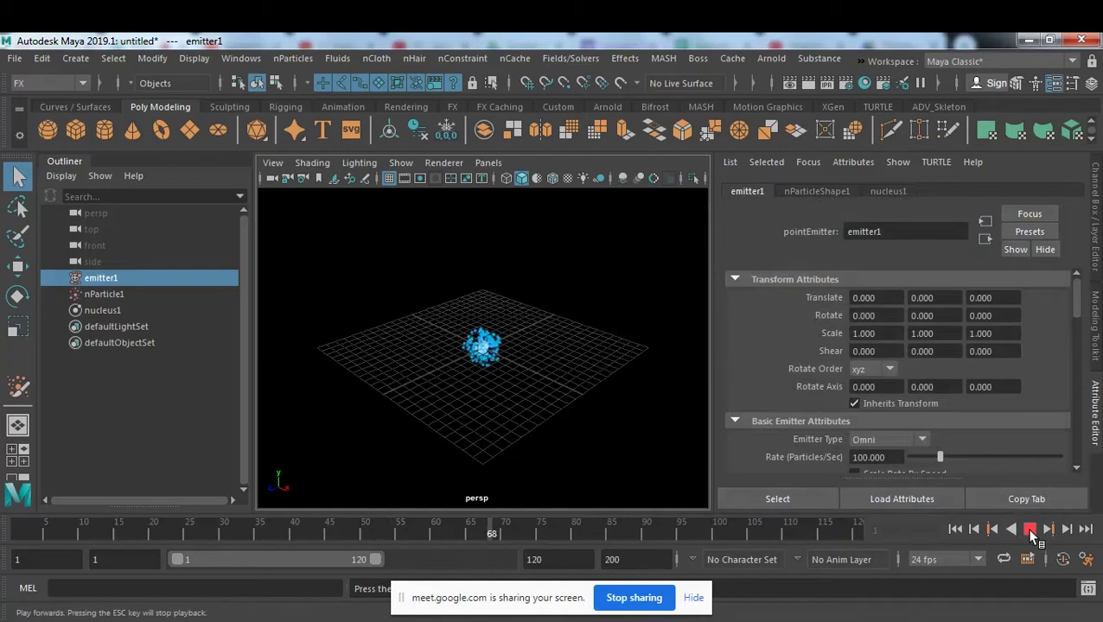
{"action": "left_click", "coordinate": [1031, 530]}
Step: Set playback speed to Play Every Frame, Max Real-time and zoom in on the emitter
{"action": "right_click", "coordinate": [452, 527]}
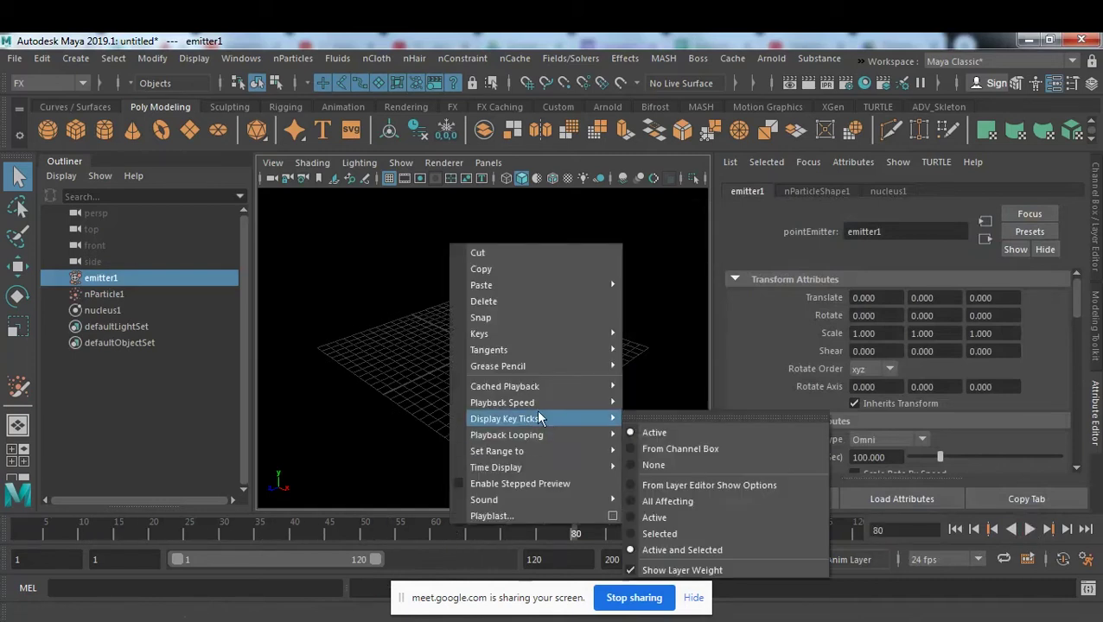
{"action": "mouse_move", "coordinate": [503, 403]}
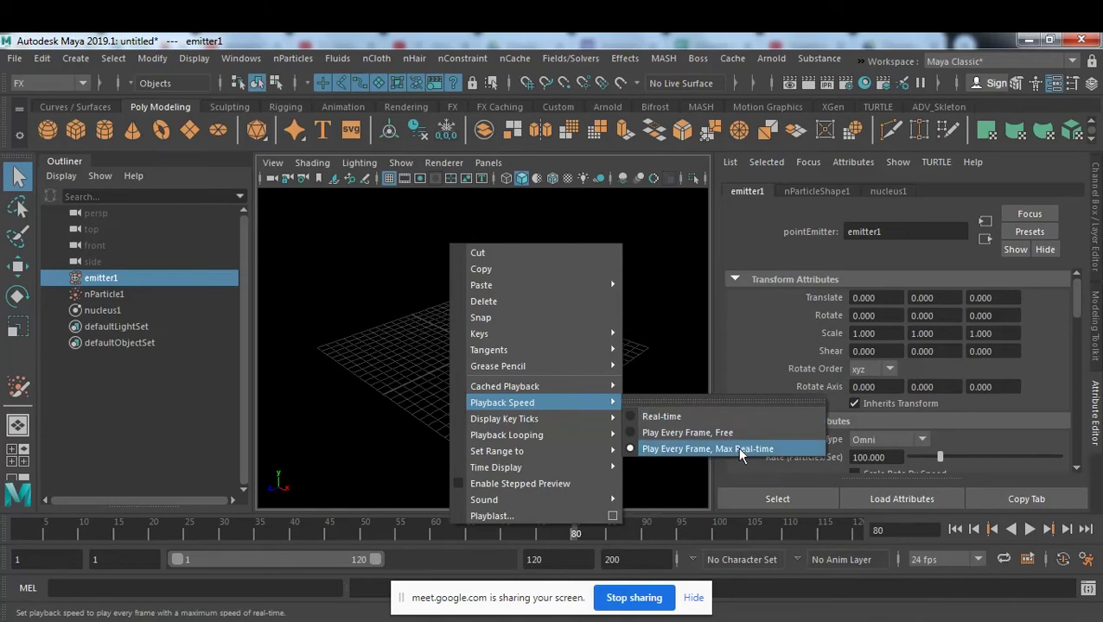
{"action": "left_click", "coordinate": [644, 337]}
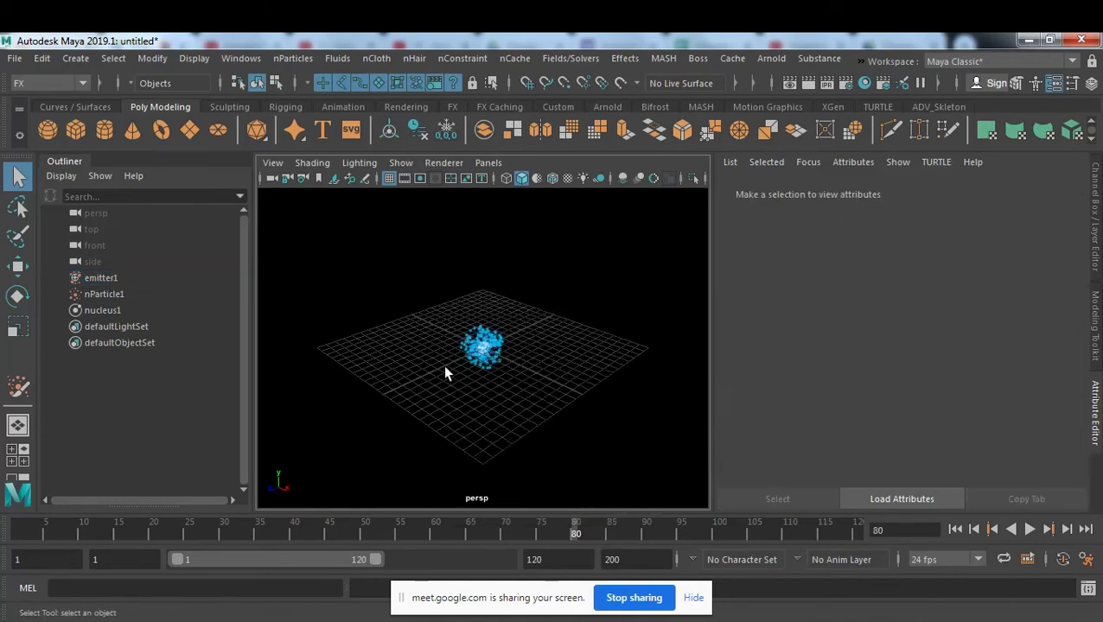
{"action": "scroll", "coordinate": [598, 413], "scroll_direction": "up", "scroll_amount": 3}
{"action": "scroll", "coordinate": [603, 417], "scroll_direction": "up", "scroll_amount": 3}
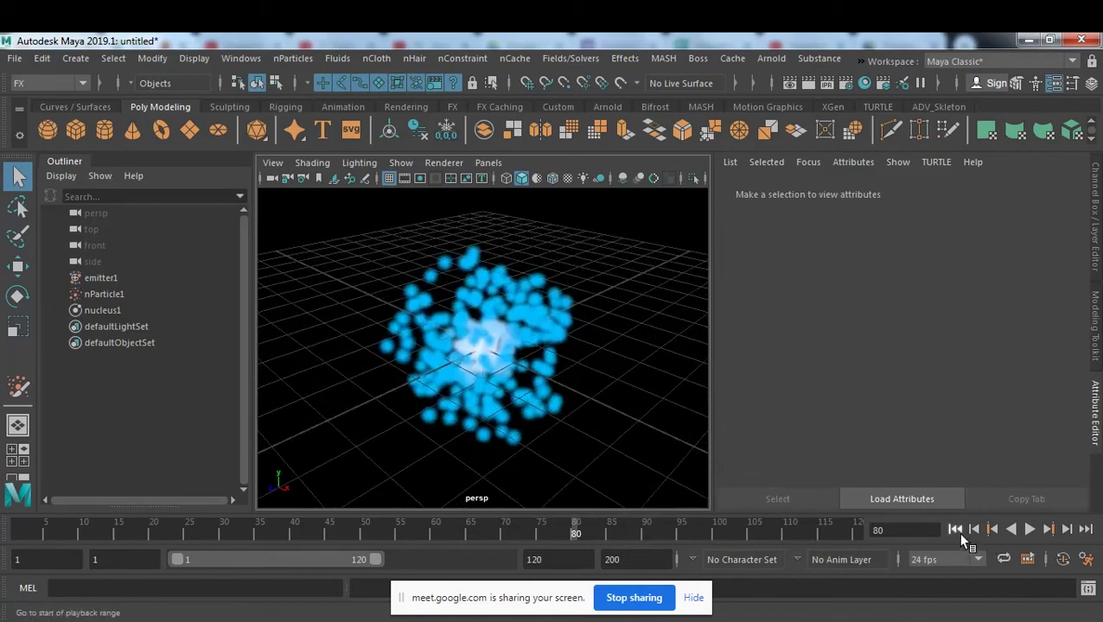
Step: Replay the emission from frame 1 to frame 87, then select emitter1 and rewind
{"action": "left_click", "coordinate": [962, 534]}
{"action": "left_click", "coordinate": [1031, 530]}
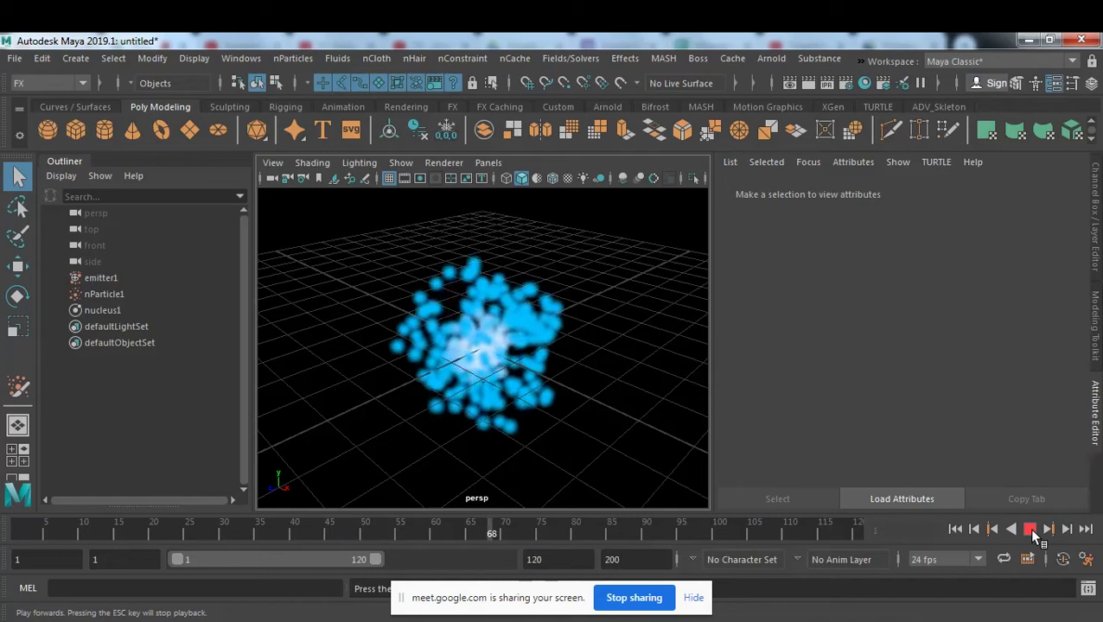
{"action": "left_click", "coordinate": [1032, 530]}
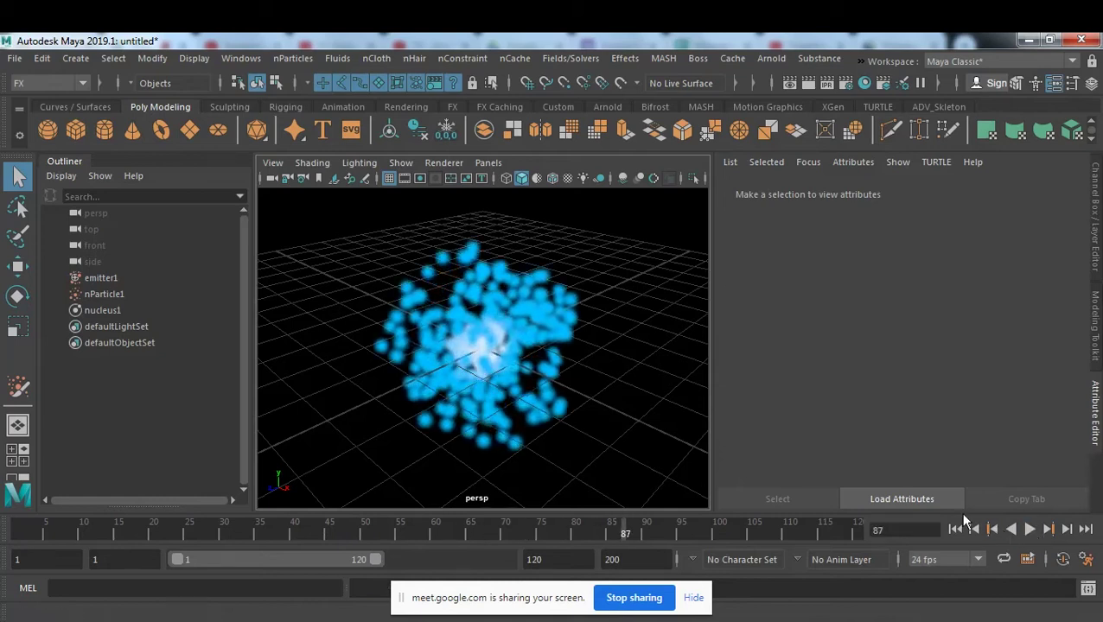
{"action": "left_click", "coordinate": [108, 279]}
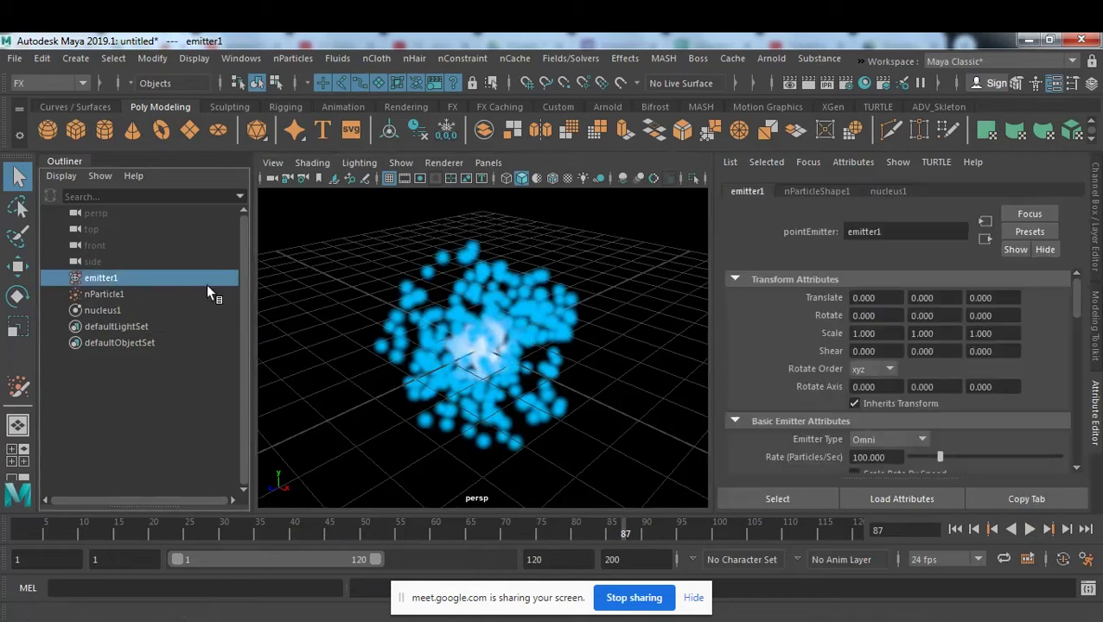
{"action": "left_click", "coordinate": [956, 530]}
Step: Raise emitter1 above the grid and key its position at frame 1
{"action": "mouse_move", "coordinate": [485, 364]}
{"action": "middle_mouse_down", "text": "alt"}
{"action": "mouse_move", "coordinate": [475, 303]}
{"action": "mouse_move", "coordinate": [512, 332]}
{"action": "middle_mouse_up", "text": "alt"}
{"action": "left_click_drag", "start_coordinate": [513, 332], "coordinate": [504, 332], "text": "alt"}
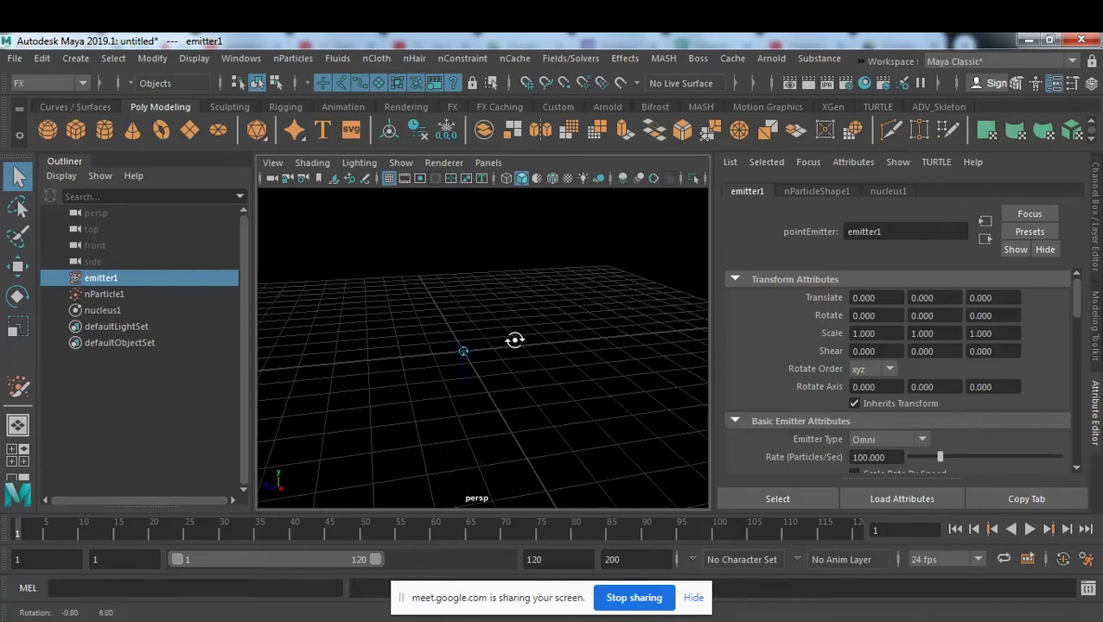
{"action": "key", "text": "w"}
{"action": "left_click_drag", "start_coordinate": [463, 287], "coordinate": [604, 271]}
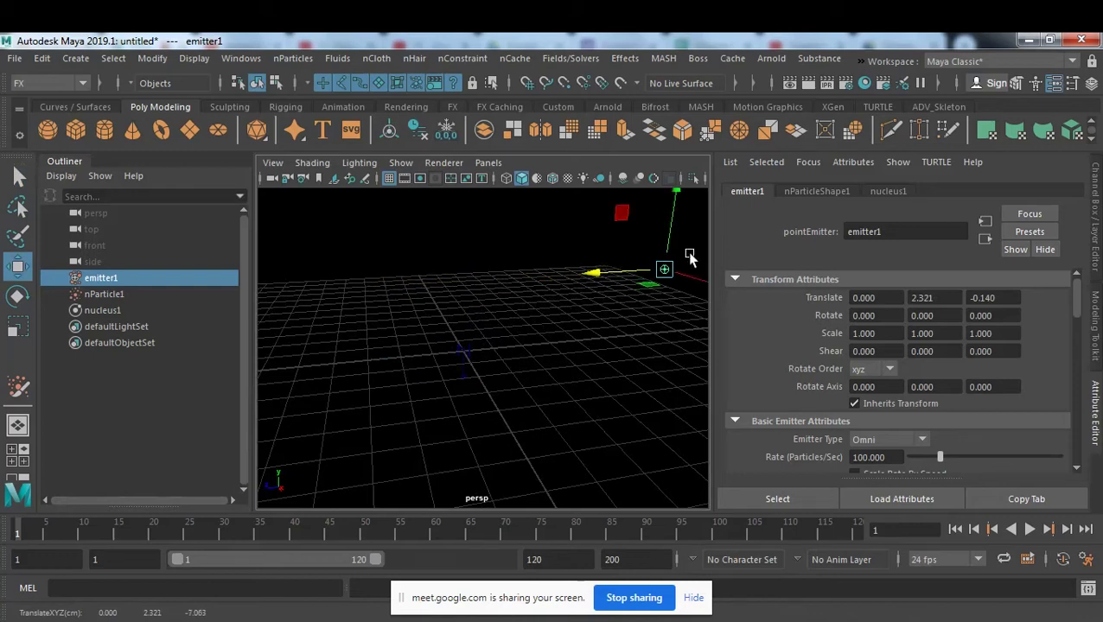
{"action": "key", "text": "s"}
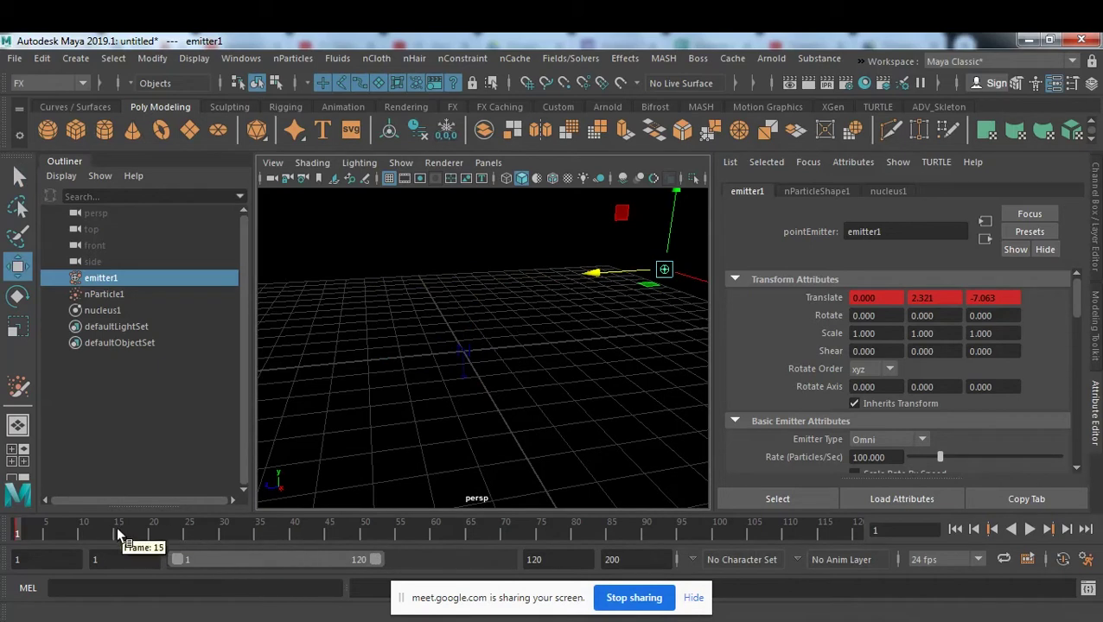
Step: Move the emitter across the grid at frame 30 and key a raised arc peak at frame 14
{"action": "left_click", "coordinate": [223, 533]}
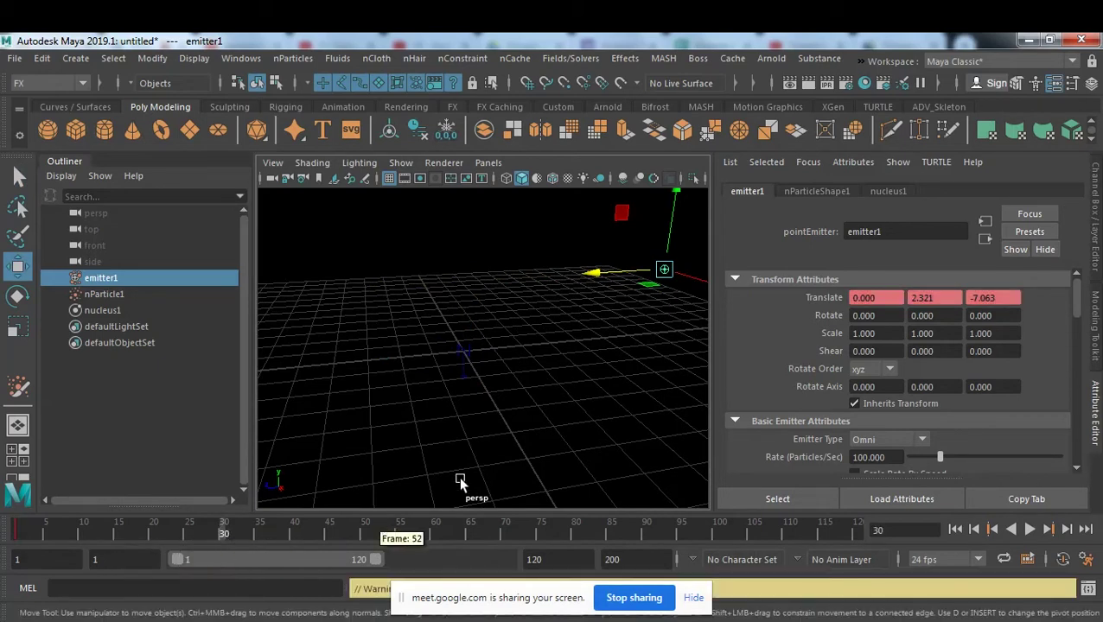
{"action": "mouse_move", "coordinate": [521, 416]}
{"action": "left_mouse_down", "text": "alt"}
{"action": "mouse_move", "coordinate": [504, 420]}
{"action": "mouse_move", "coordinate": [598, 308]}
{"action": "mouse_move", "coordinate": [226, 343]}
{"action": "left_mouse_up", "text": "alt"}
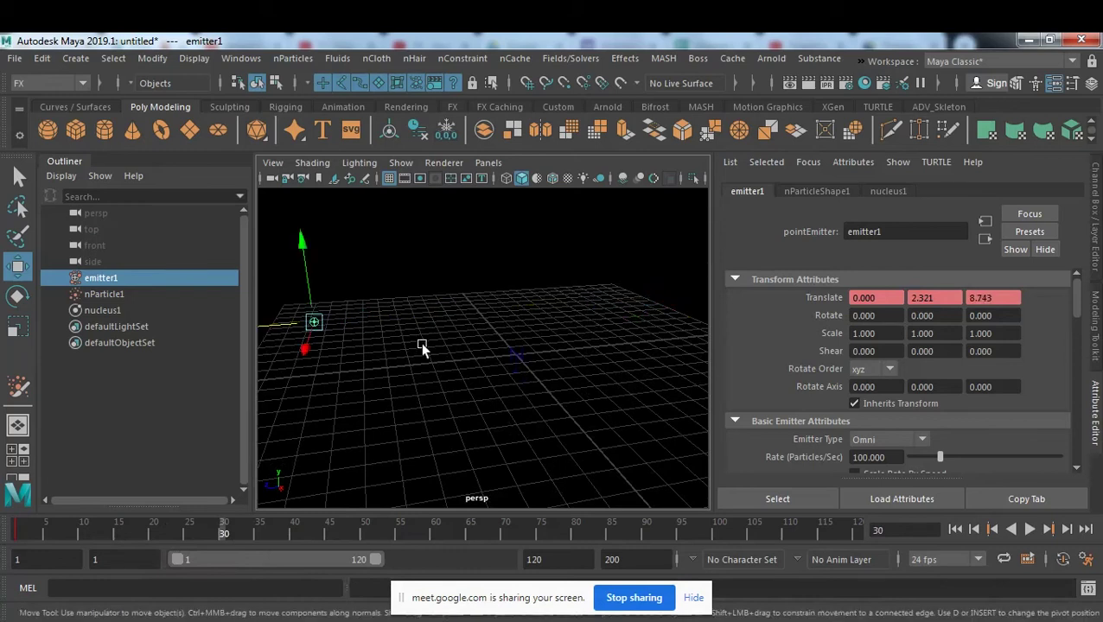
{"action": "left_click", "coordinate": [110, 531]}
{"action": "left_click_drag", "start_coordinate": [527, 226], "coordinate": [534, 121]}
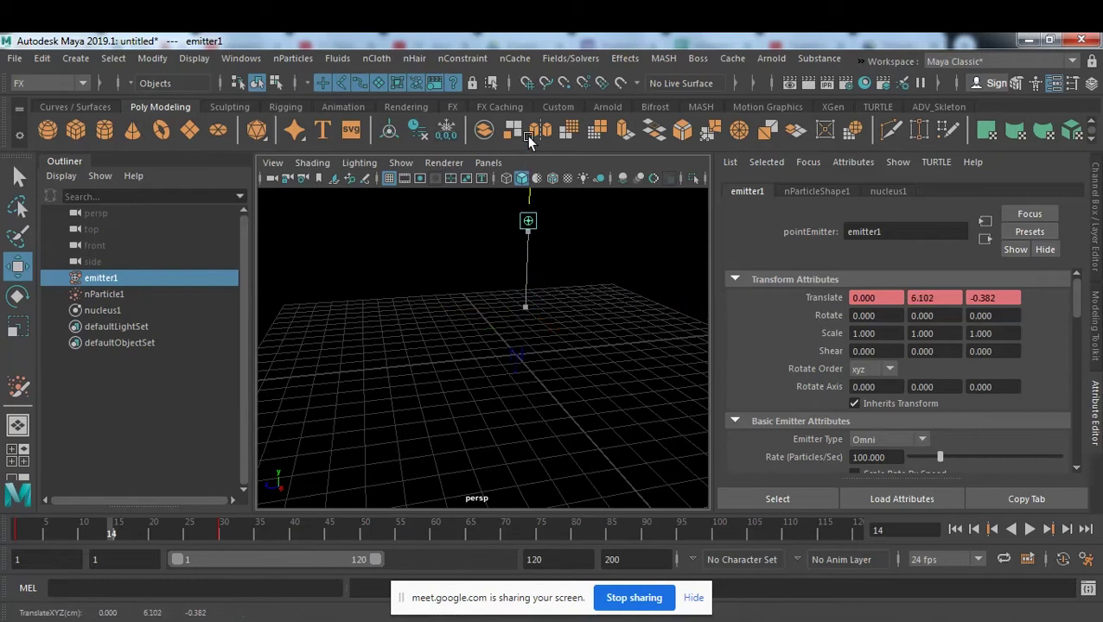
{"action": "key", "text": "s"}
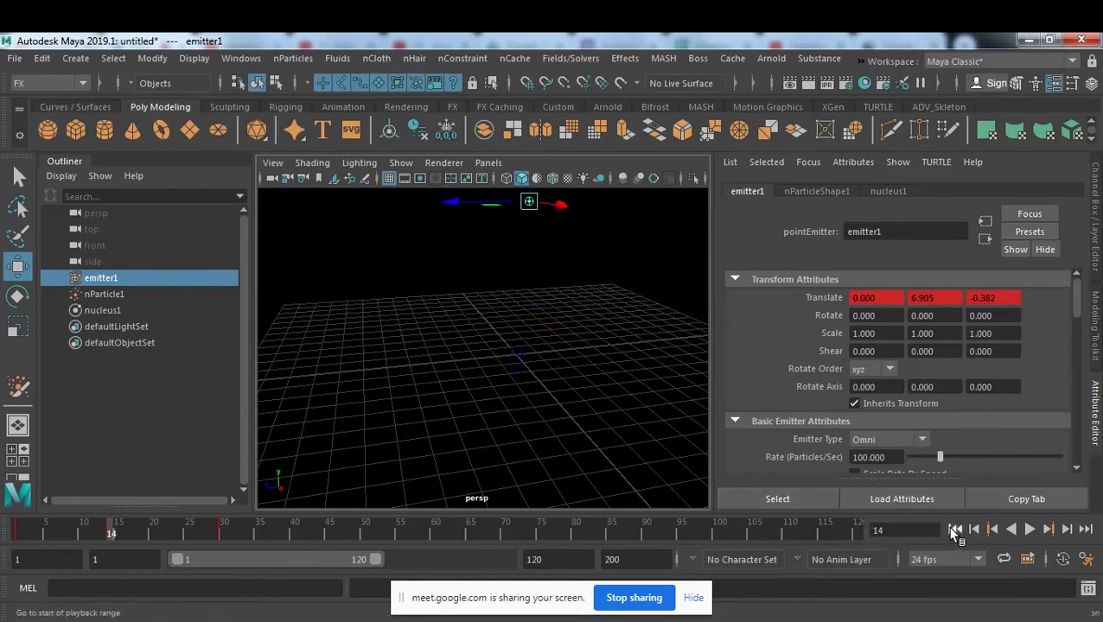
Step: Preview the emitter's particle arc to frame 40 and enable Scale Rate By Speed
{"action": "left_click", "coordinate": [955, 530]}
{"action": "left_click", "coordinate": [1030, 530]}
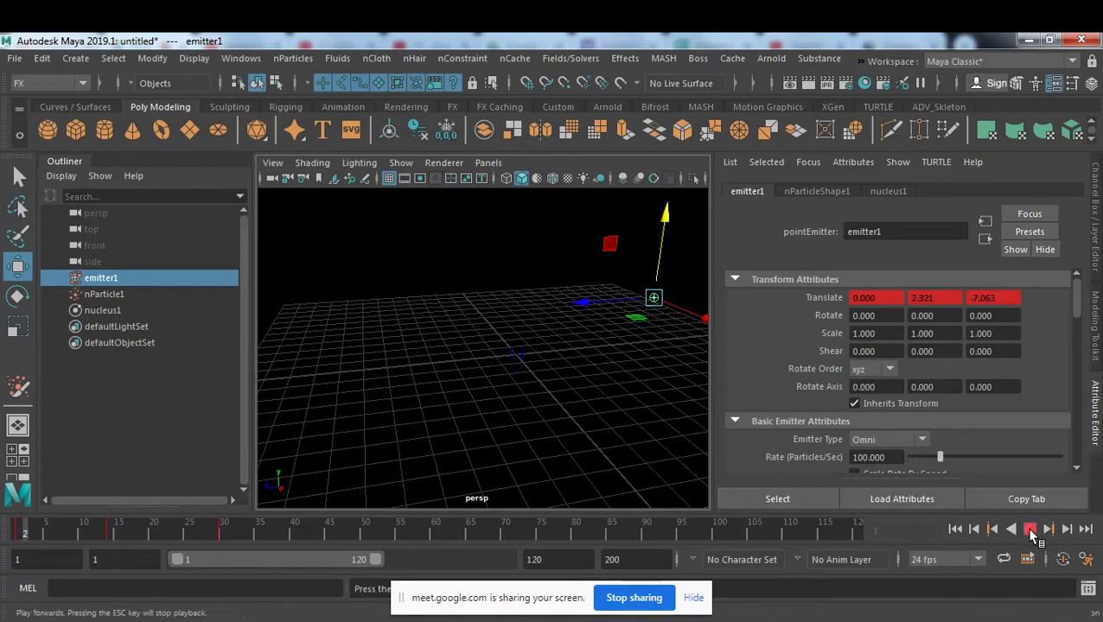
{"action": "left_click", "coordinate": [1029, 529]}
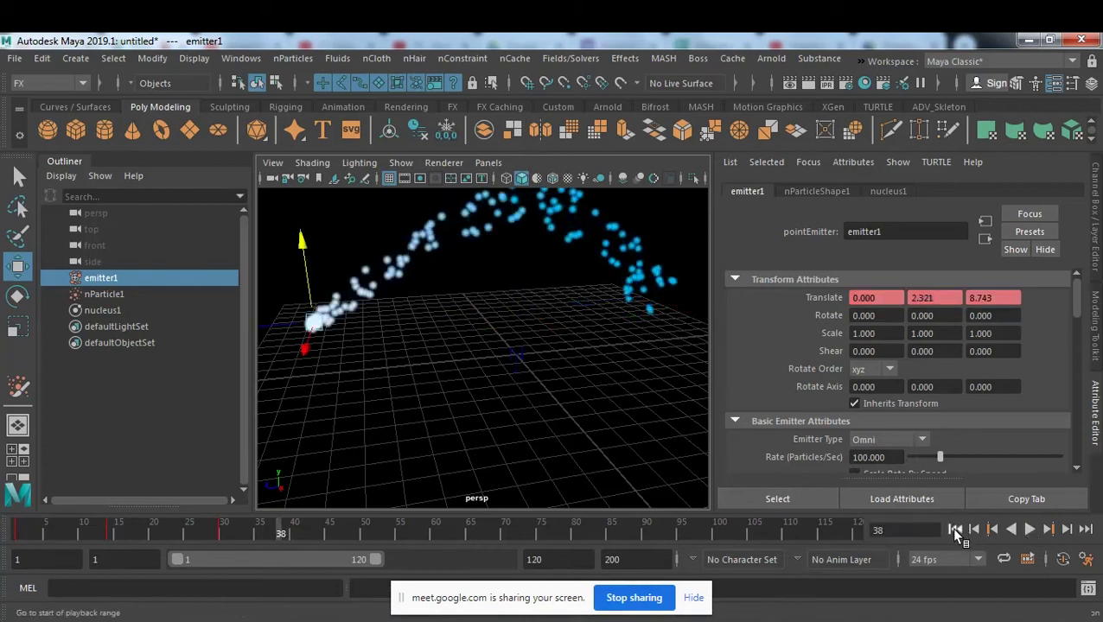
{"action": "left_click", "coordinate": [955, 529]}
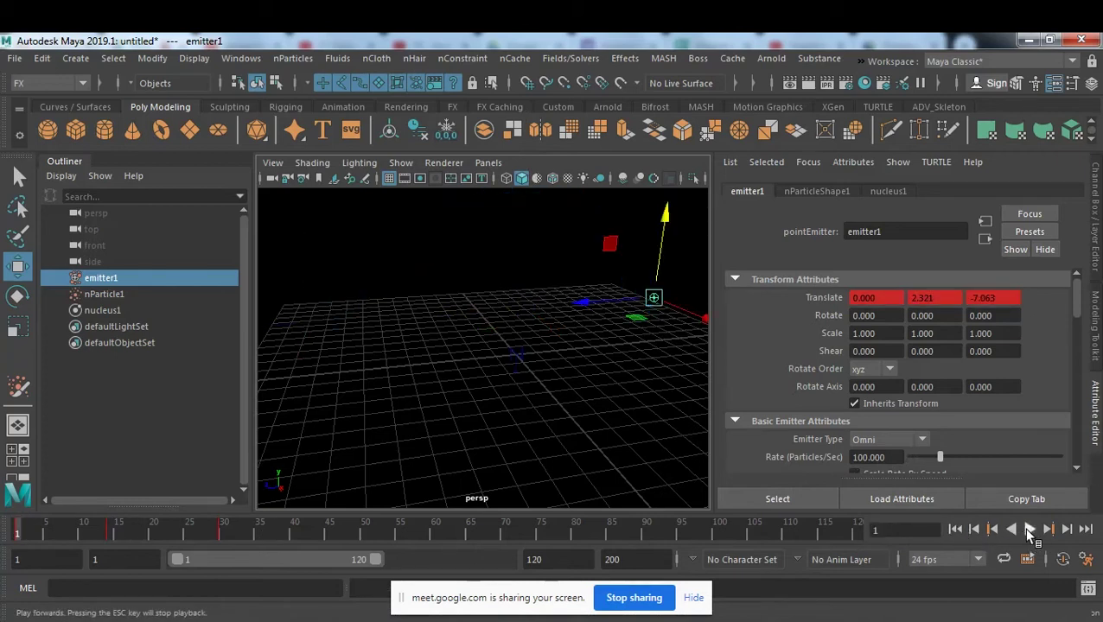
{"action": "left_click", "coordinate": [1030, 530]}
{"action": "left_click", "coordinate": [1029, 530]}
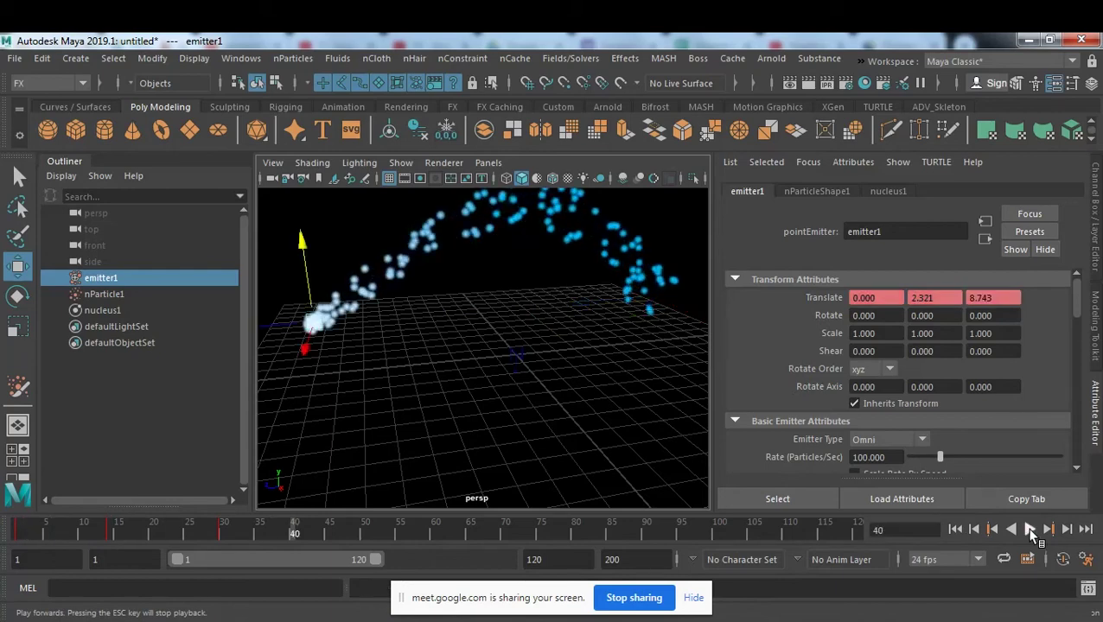
{"action": "mouse_move", "coordinate": [534, 425]}
{"action": "left_mouse_down", "text": "alt"}
{"action": "mouse_move", "coordinate": [475, 352]}
{"action": "mouse_move", "coordinate": [438, 354]}
{"action": "mouse_move", "coordinate": [554, 357]}
{"action": "left_mouse_up", "text": "alt"}
{"action": "mouse_move", "coordinate": [555, 357]}
{"action": "right_mouse_down", "text": "alt"}
{"action": "mouse_move", "coordinate": [591, 395]}
{"action": "mouse_move", "coordinate": [535, 363]}
{"action": "right_mouse_up", "text": "alt"}
{"action": "mouse_move", "coordinate": [535, 364]}
{"action": "left_mouse_down", "text": "alt"}
{"action": "mouse_move", "coordinate": [610, 352]}
{"action": "mouse_move", "coordinate": [525, 377]}
{"action": "mouse_move", "coordinate": [438, 377]}
{"action": "mouse_move", "coordinate": [598, 378]}
{"action": "left_mouse_up", "text": "alt"}
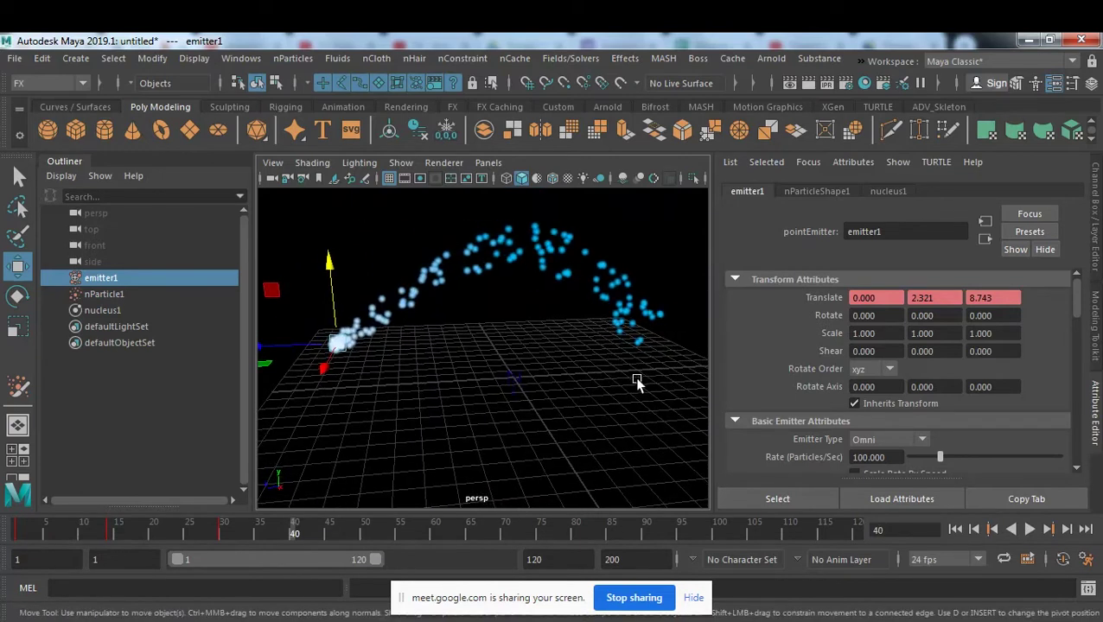
{"action": "left_click_drag", "start_coordinate": [1076, 304], "coordinate": [1077, 333]}
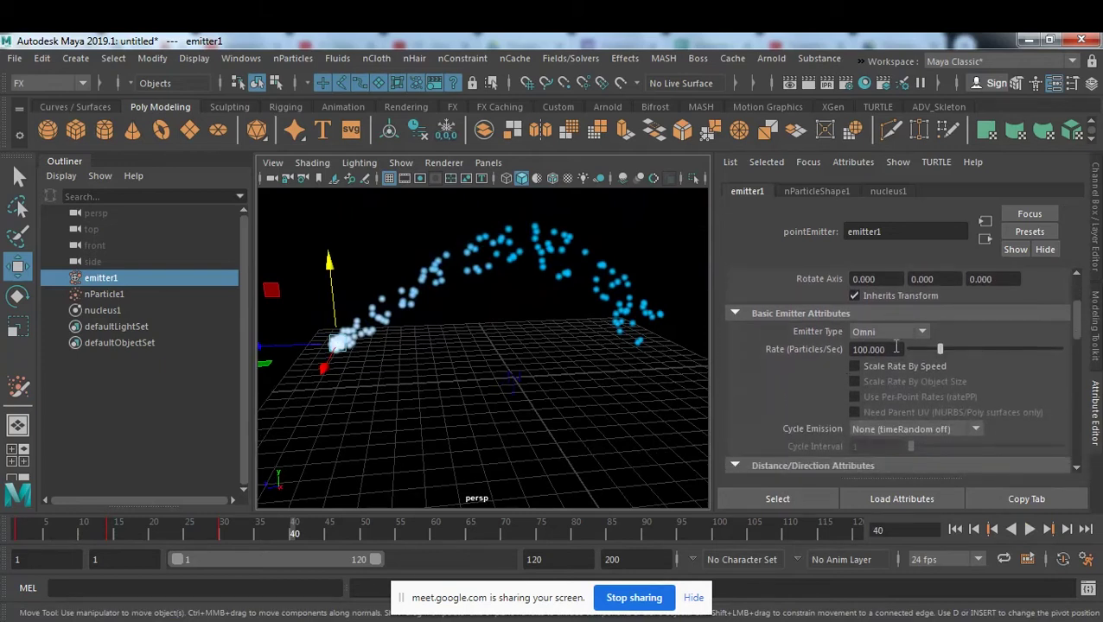
{"action": "left_click", "coordinate": [944, 368]}
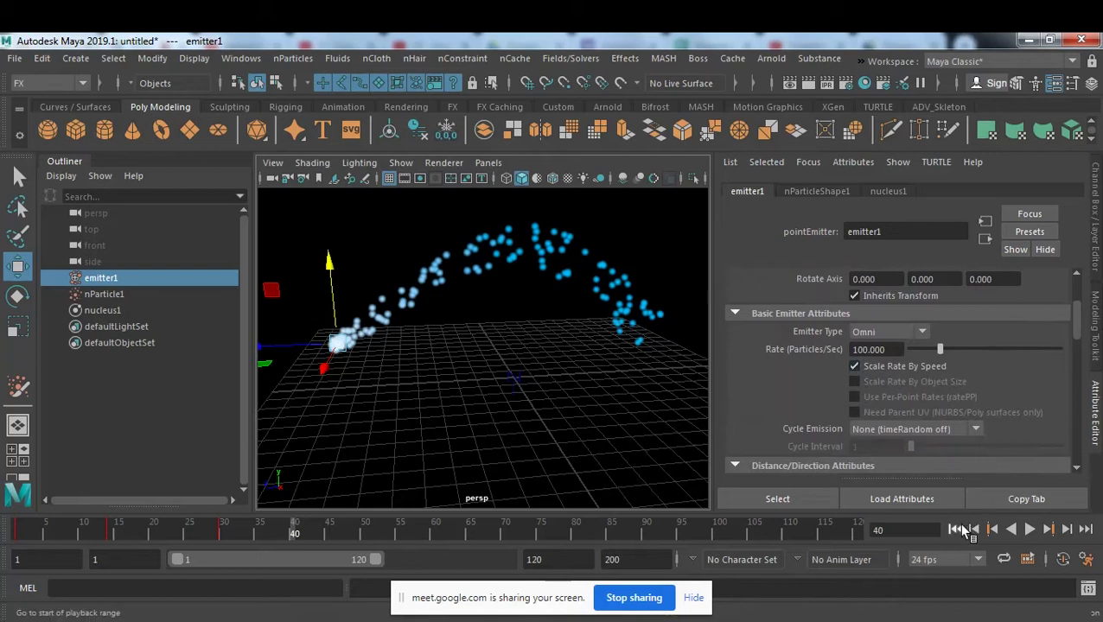
Step: Change emitter1's type to Volume and replay the simulation
{"action": "left_click", "coordinate": [955, 529]}
{"action": "left_click", "coordinate": [1041, 533]}
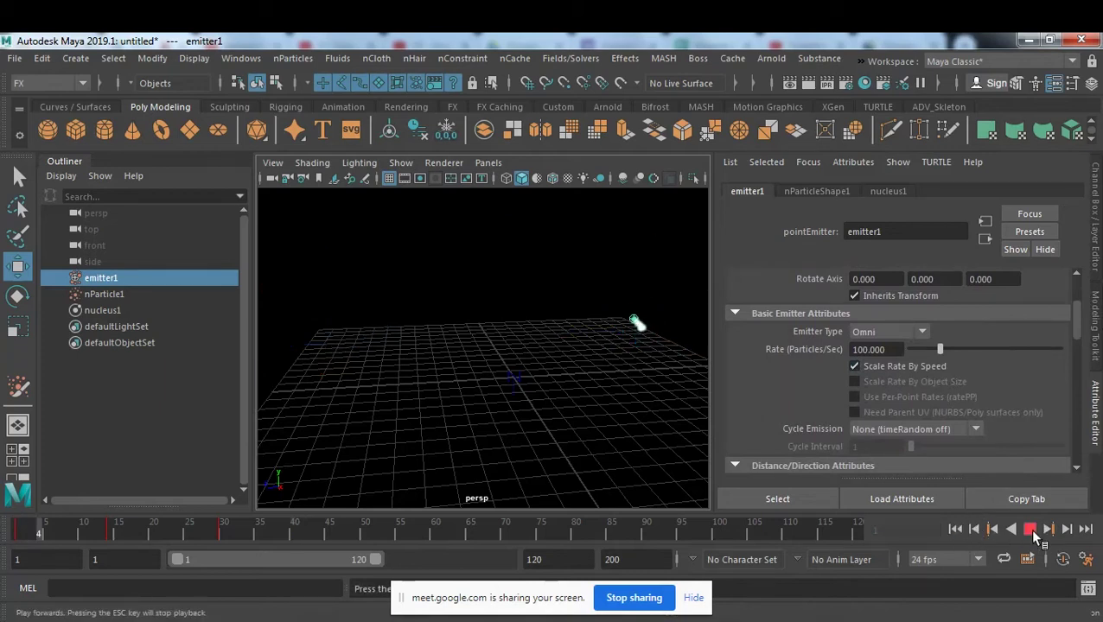
{"action": "left_click", "coordinate": [1030, 530]}
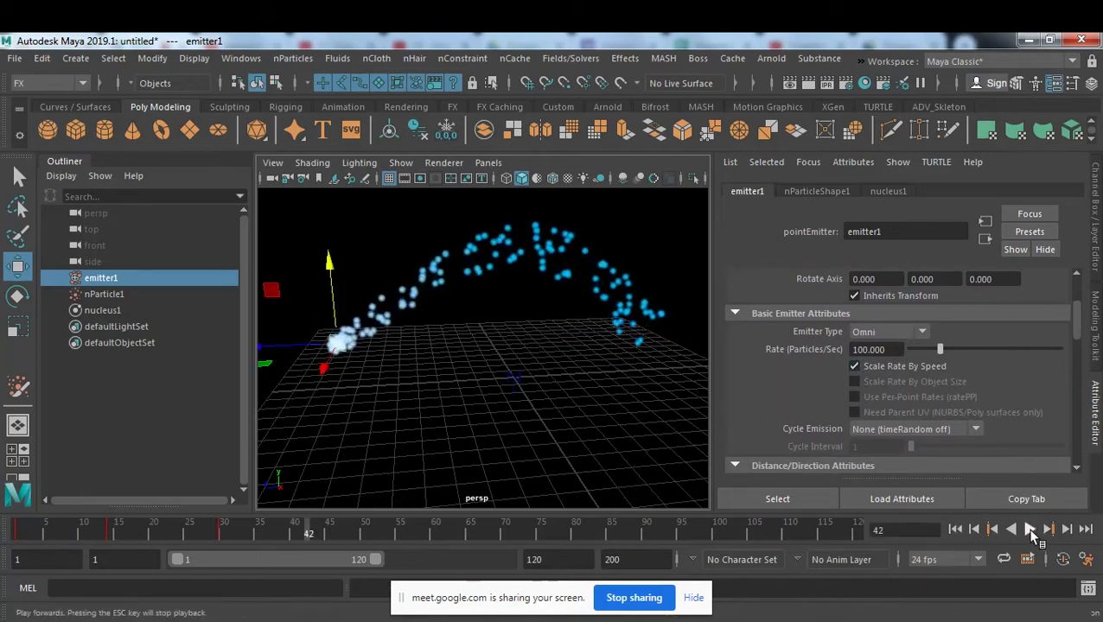
{"action": "left_click", "coordinate": [921, 332]}
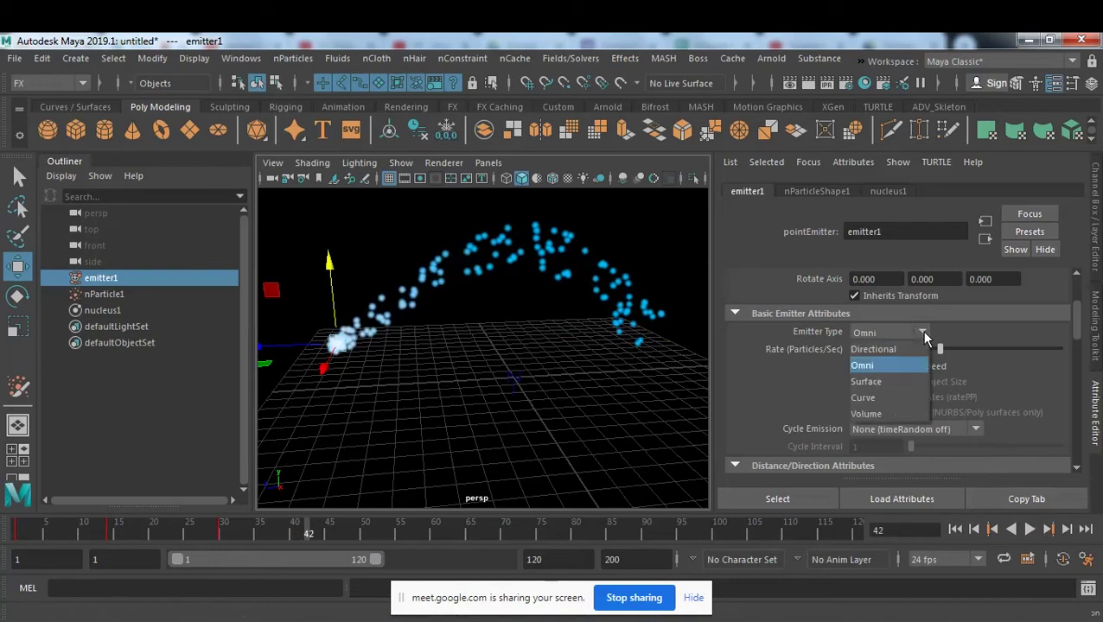
{"action": "left_click", "coordinate": [899, 414]}
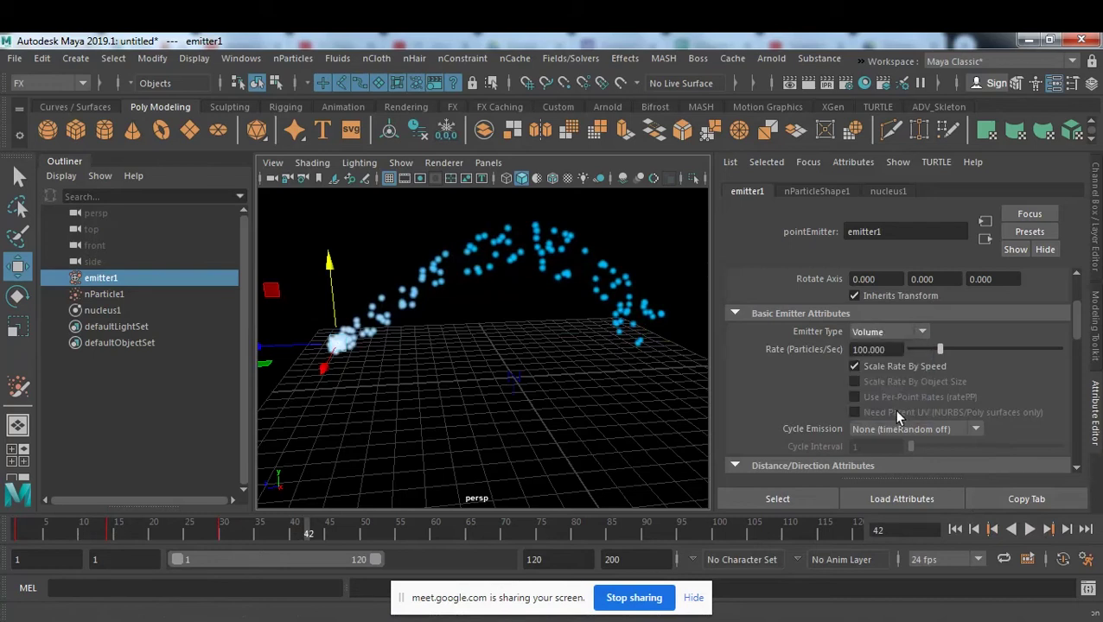
{"action": "left_click", "coordinate": [954, 530]}
{"action": "left_click", "coordinate": [1030, 529]}
{"action": "left_click", "coordinate": [1032, 530]}
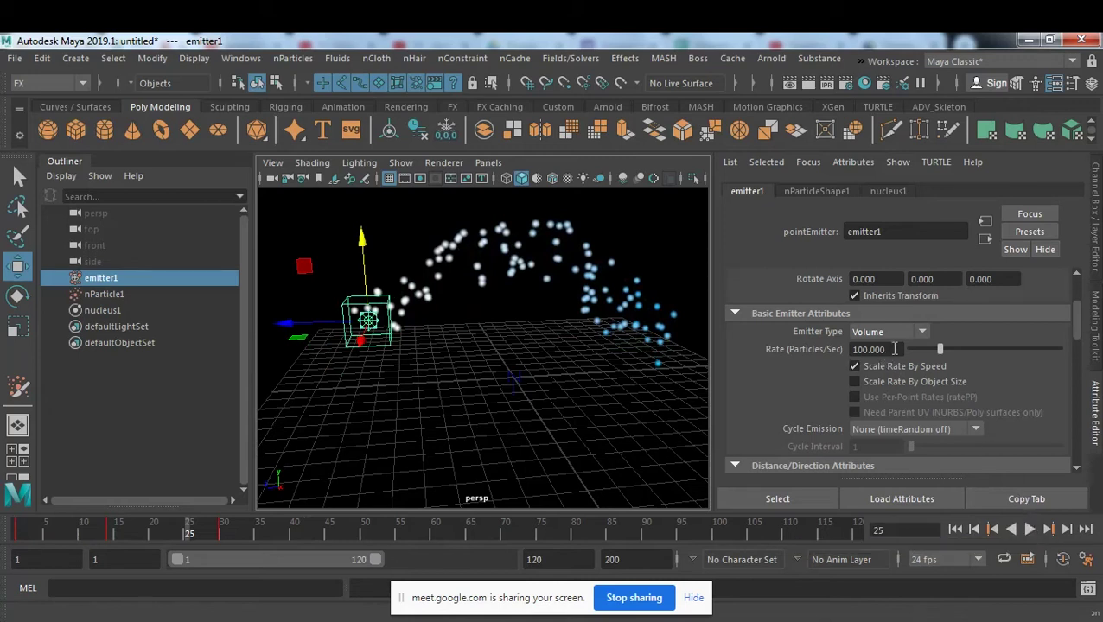
Step: Set the emission rate to 500 particles per second and replay
{"action": "left_click_drag", "start_coordinate": [895, 349], "coordinate": [803, 344]}
{"action": "type", "text": "500"}
{"action": "key", "text": "Return"}
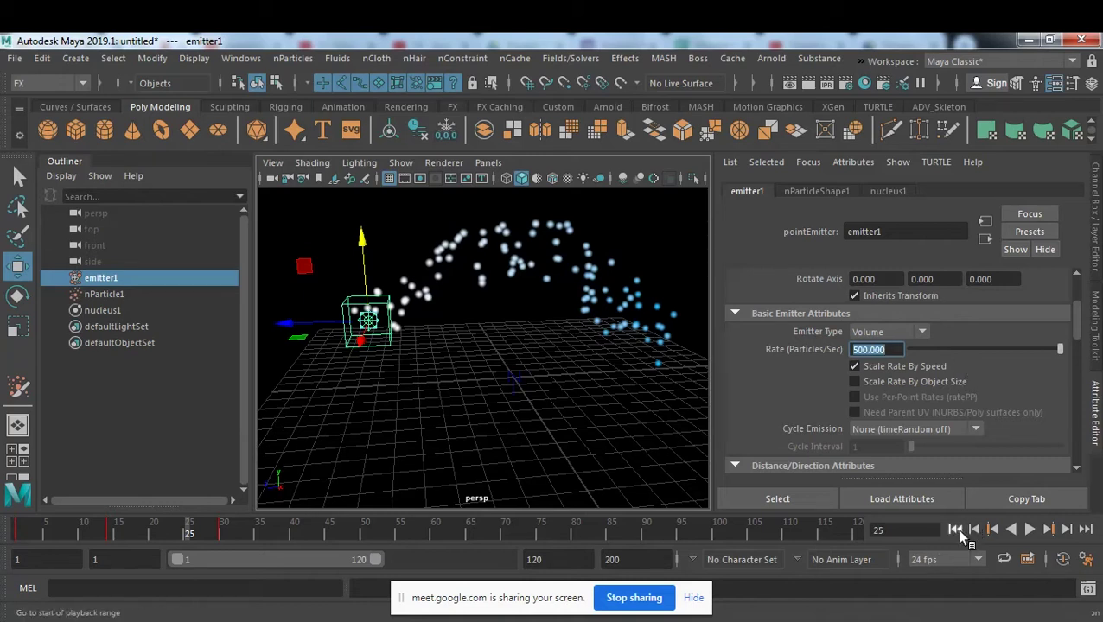
{"action": "left_click", "coordinate": [957, 529]}
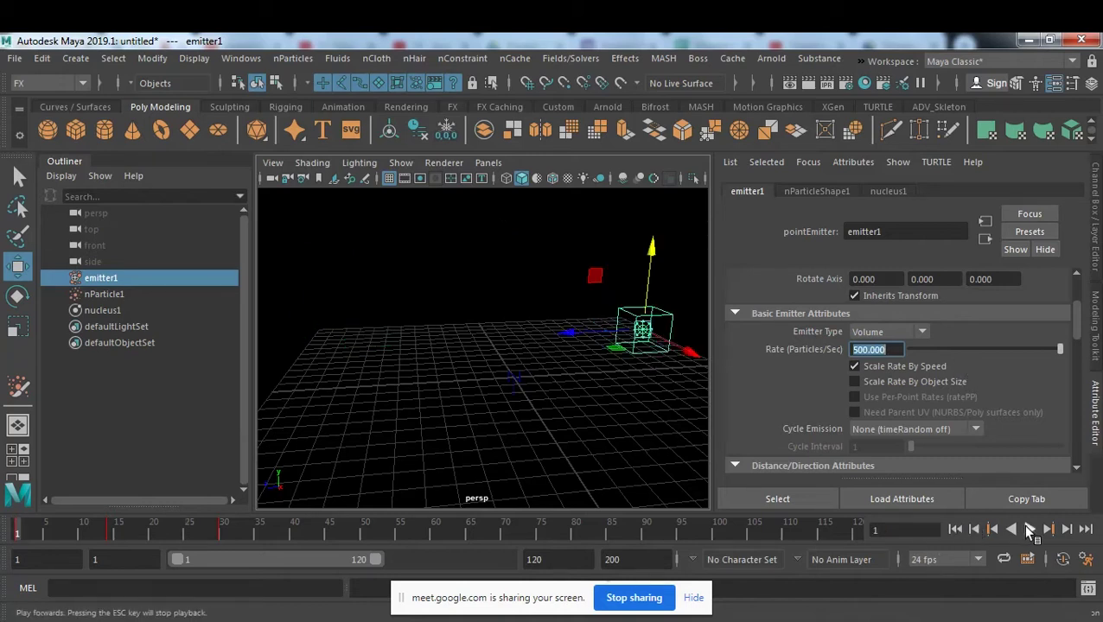
{"action": "left_click", "coordinate": [1029, 529]}
{"action": "left_click", "coordinate": [1030, 529]}
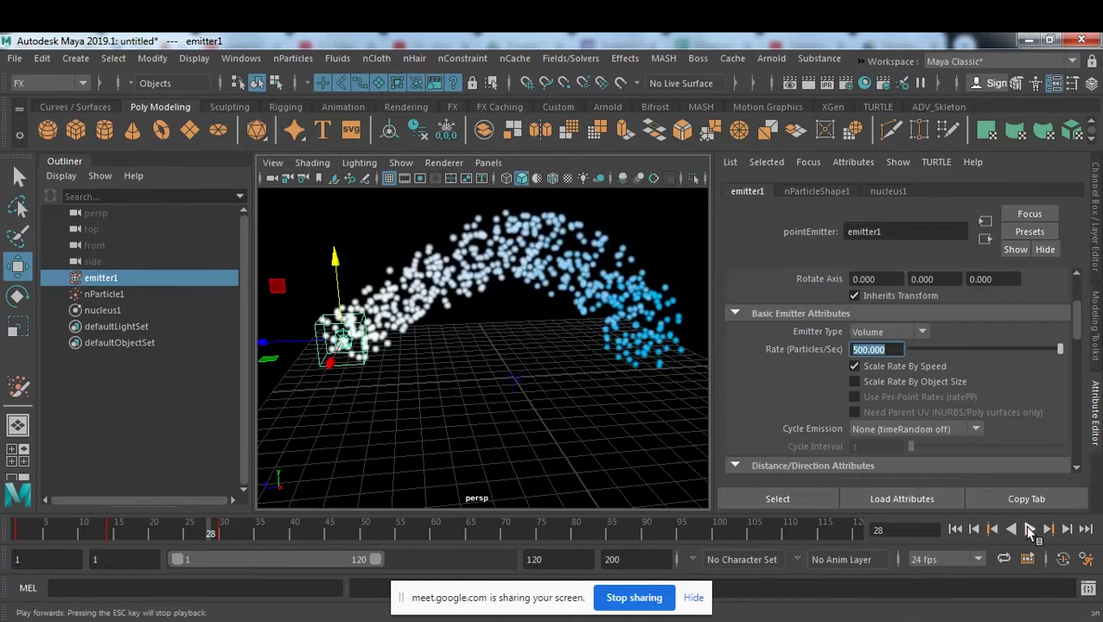
Step: Switch the emitter's volume shape from Cube to Sphere and replay to frame 34
{"action": "mouse_move", "coordinate": [546, 350]}
{"action": "left_mouse_down", "text": "alt"}
{"action": "mouse_move", "coordinate": [382, 361]}
{"action": "mouse_move", "coordinate": [561, 357]}
{"action": "left_mouse_up", "text": "alt"}
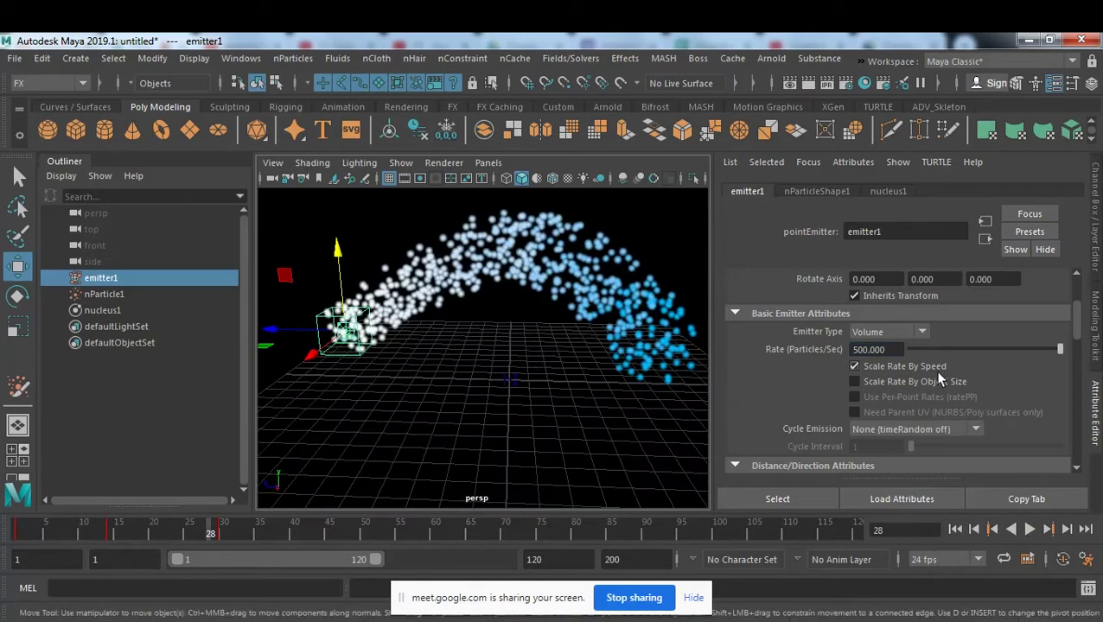
{"action": "left_click_drag", "start_coordinate": [1080, 335], "coordinate": [1093, 411]}
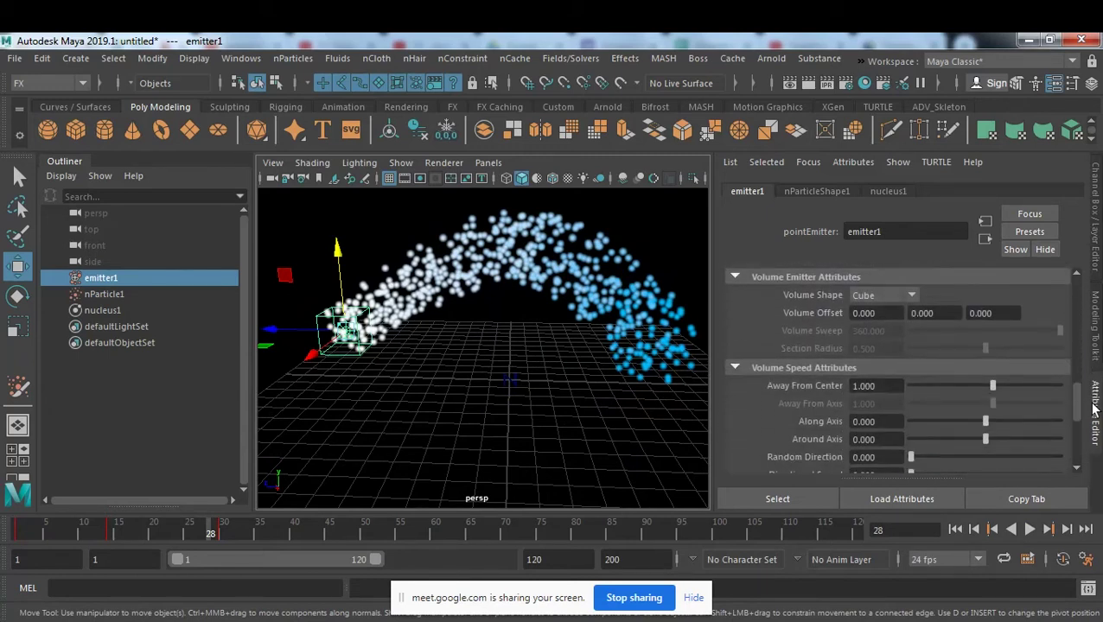
{"action": "left_click_drag", "start_coordinate": [1093, 410], "coordinate": [1096, 389]}
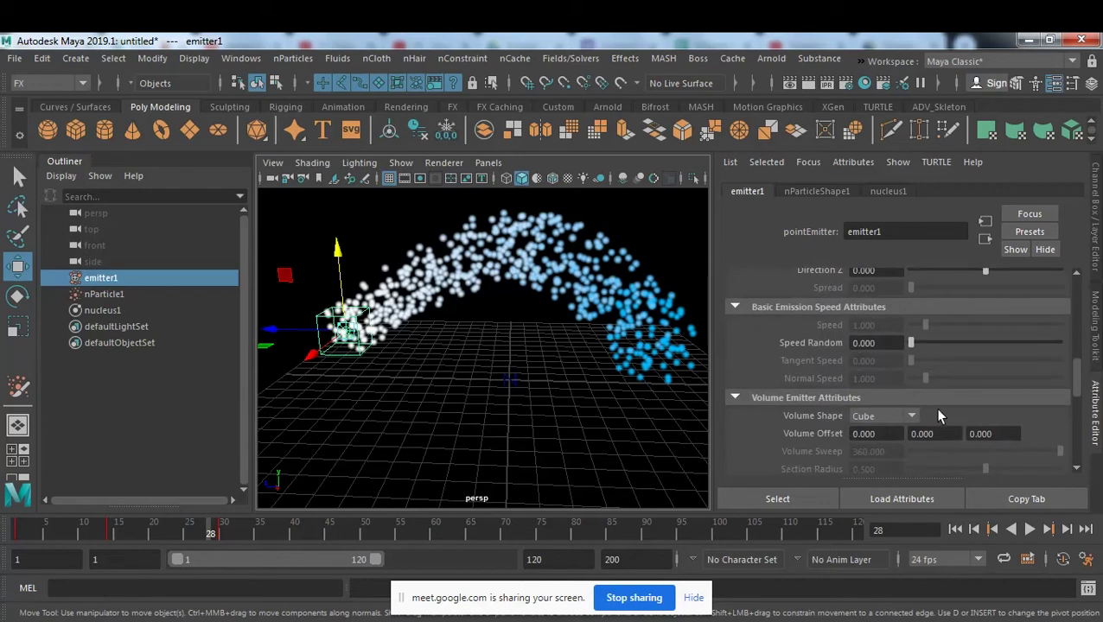
{"action": "left_click", "coordinate": [893, 415]}
{"action": "left_click", "coordinate": [885, 450]}
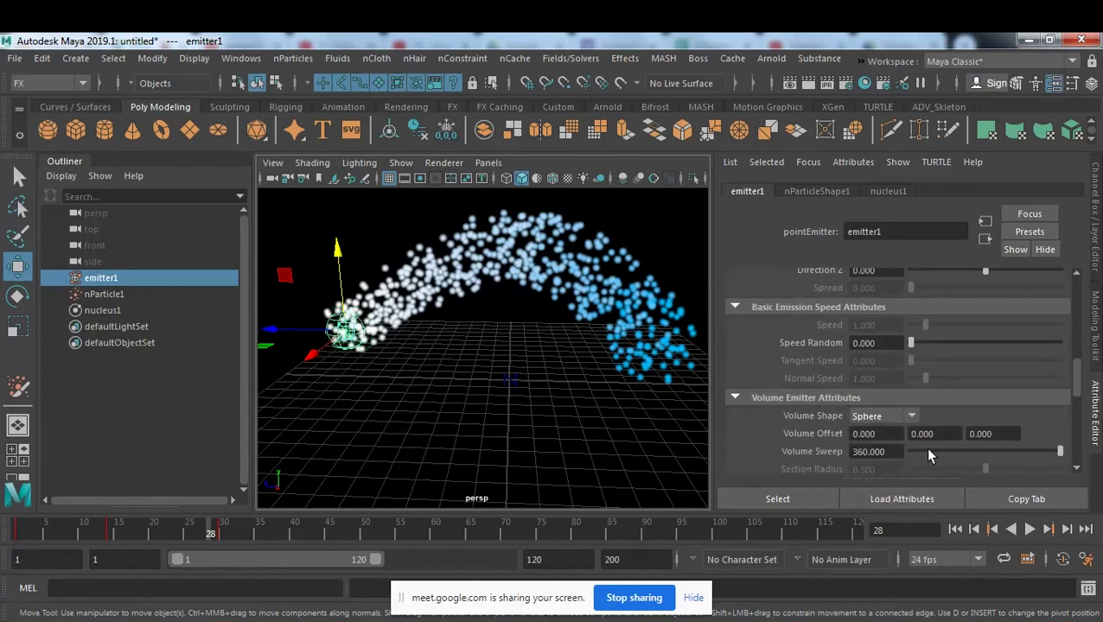
{"action": "left_click", "coordinate": [954, 529]}
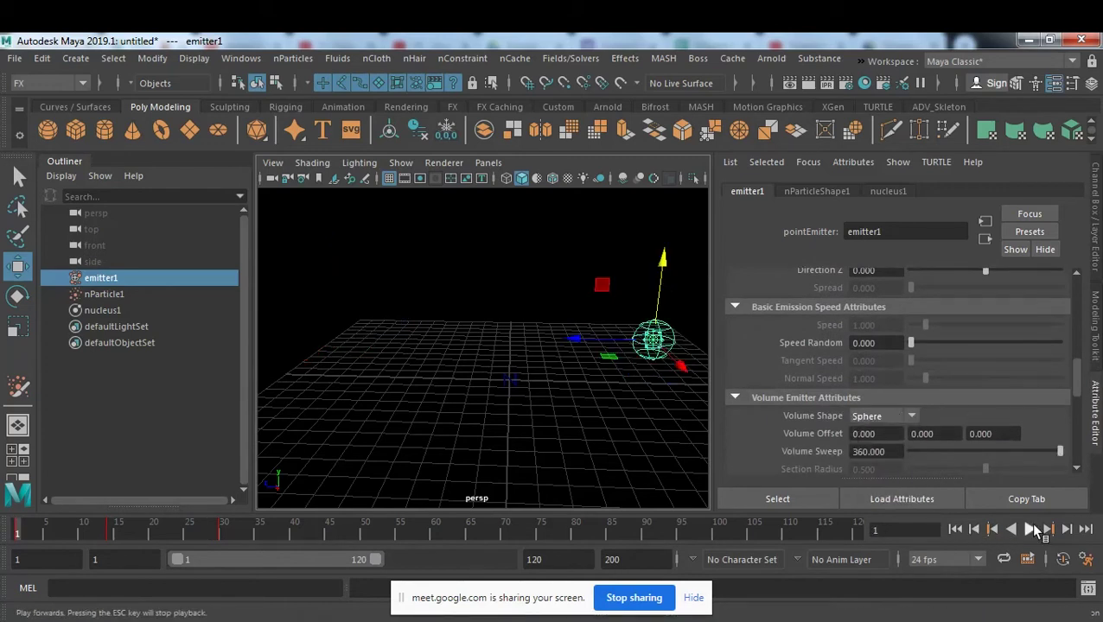
{"action": "left_click", "coordinate": [1030, 530]}
{"action": "left_click", "coordinate": [1029, 529]}
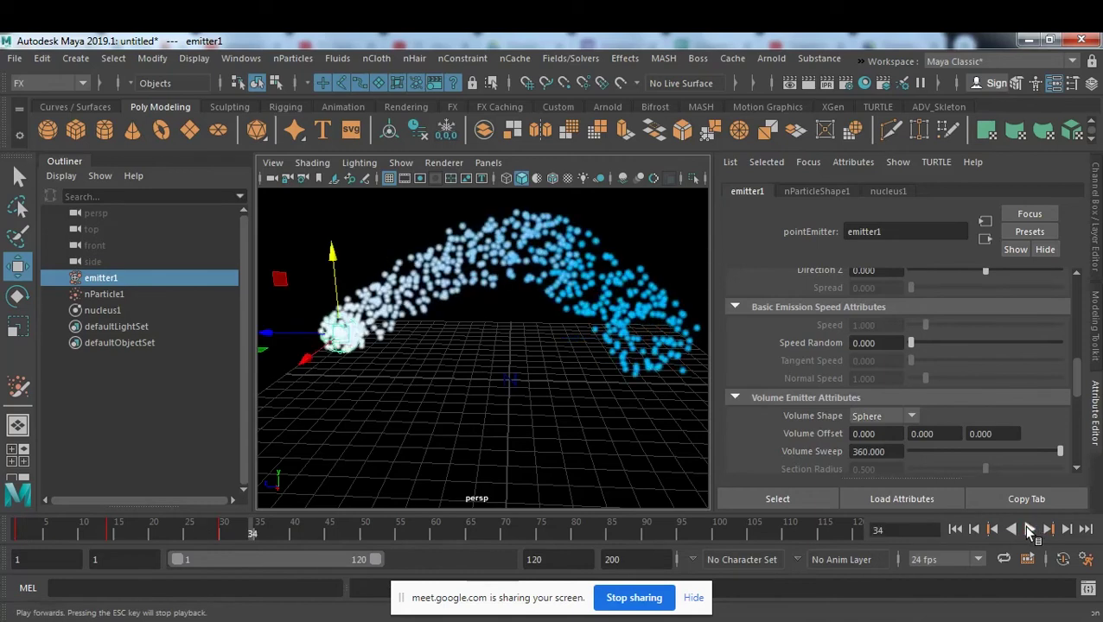
{"action": "mouse_move", "coordinate": [402, 363]}
{"action": "left_mouse_down", "text": "alt"}
{"action": "mouse_move", "coordinate": [599, 369]}
{"action": "mouse_move", "coordinate": [505, 364]}
{"action": "mouse_move", "coordinate": [567, 377]}
{"action": "mouse_move", "coordinate": [514, 377]}
{"action": "left_mouse_up", "text": "alt"}
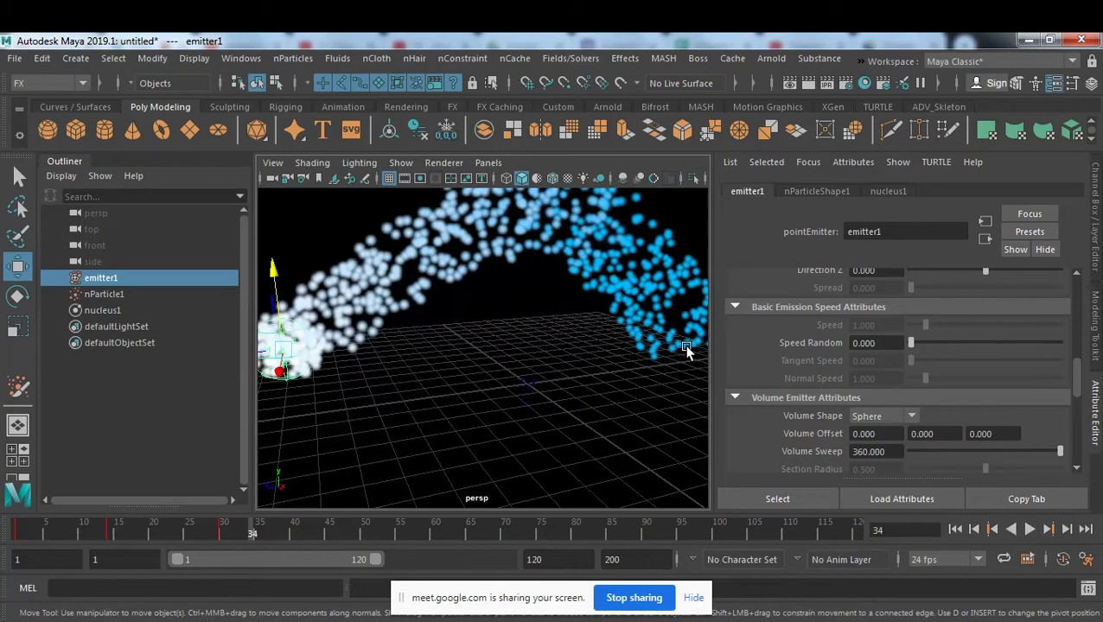
Step: Set nParticle1's Lifespan Mode to Random range with Lifespan Random 0.8
{"action": "left_click", "coordinate": [104, 295]}
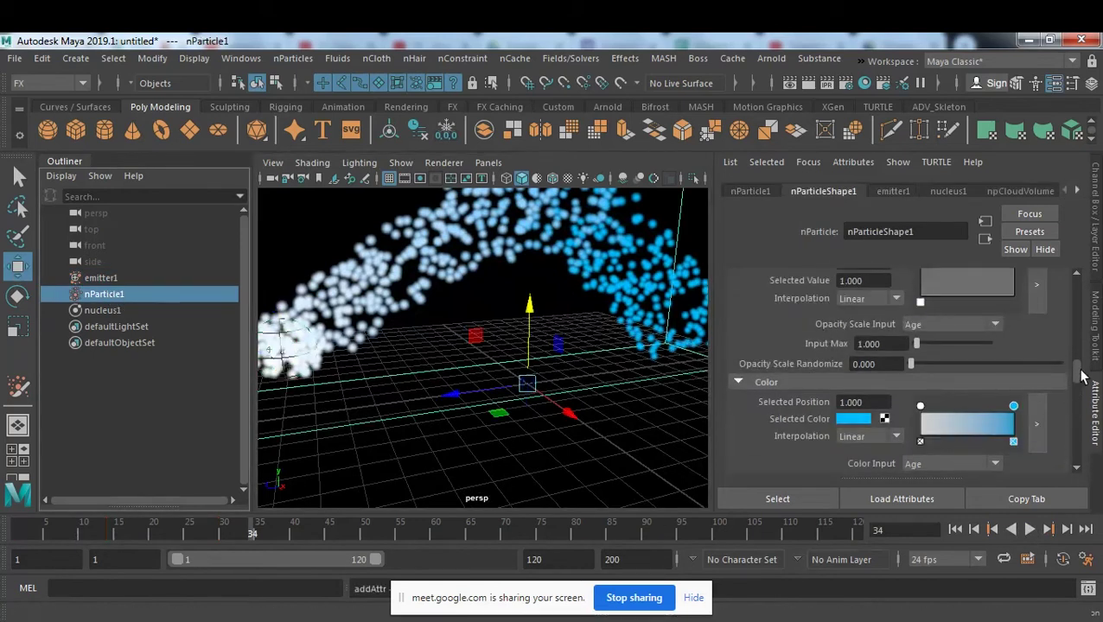
{"action": "left_click_drag", "start_coordinate": [1081, 375], "coordinate": [1079, 297]}
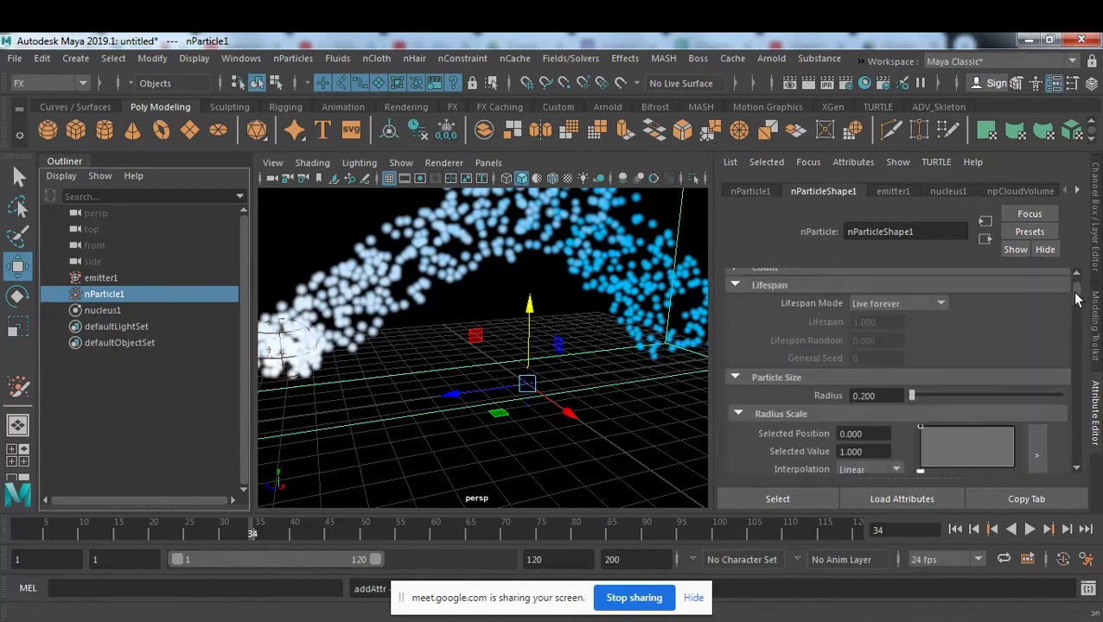
{"action": "left_click", "coordinate": [924, 305]}
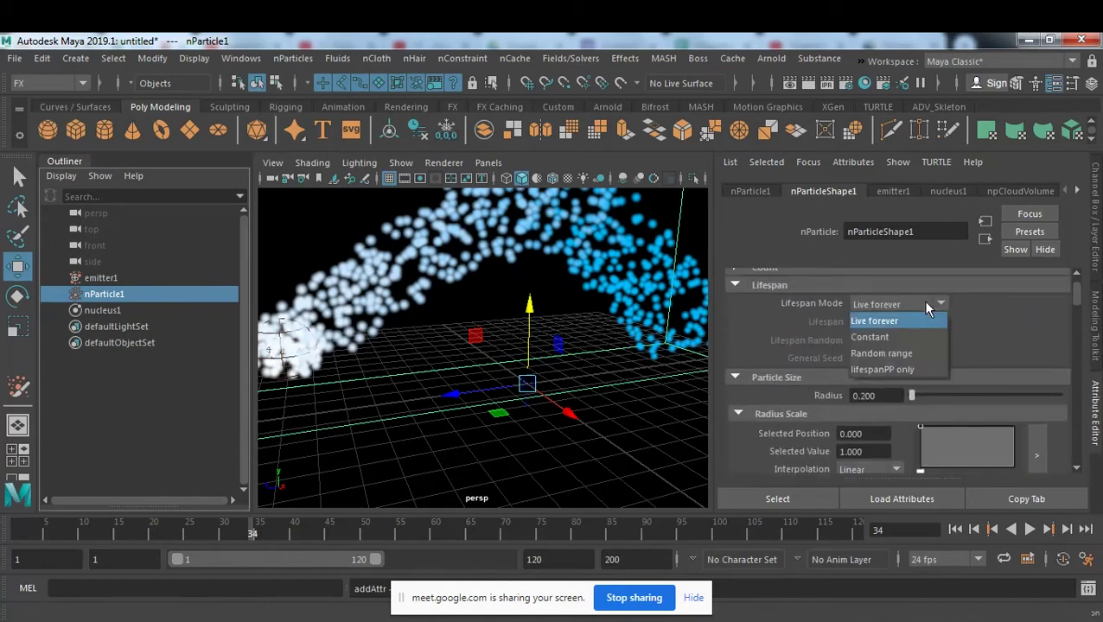
{"action": "left_click", "coordinate": [929, 352]}
{"action": "left_click_drag", "start_coordinate": [895, 340], "coordinate": [776, 337]}
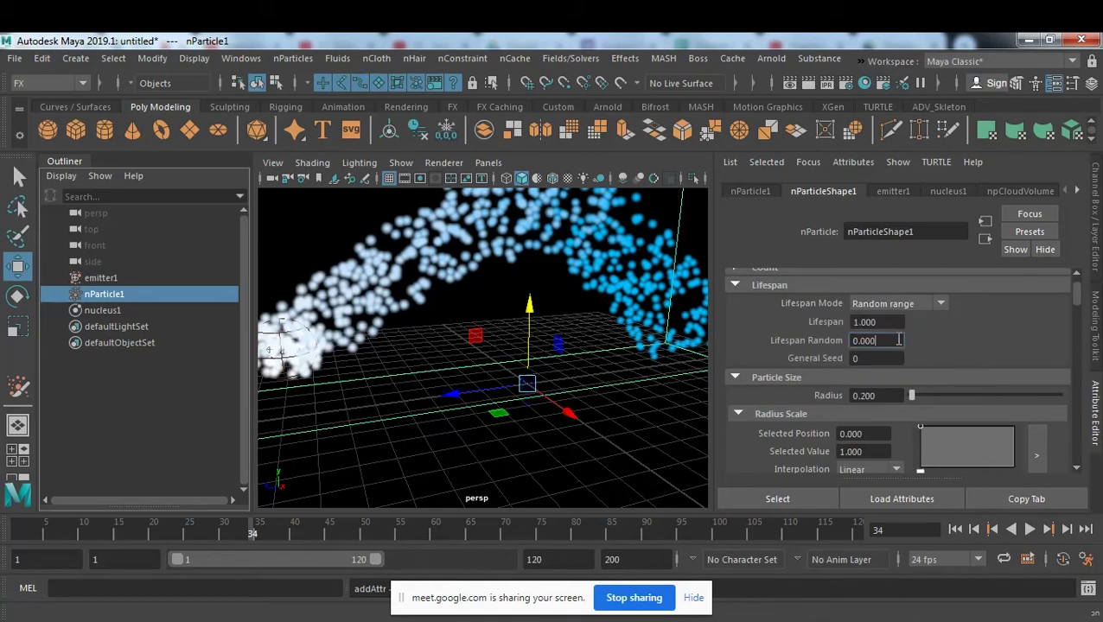
{"action": "type", "text": ".8"}
{"action": "key", "text": "Return"}
Step: Replay the simulation twice to check particles expiring, stopping at frame 36
{"action": "left_click", "coordinate": [956, 530]}
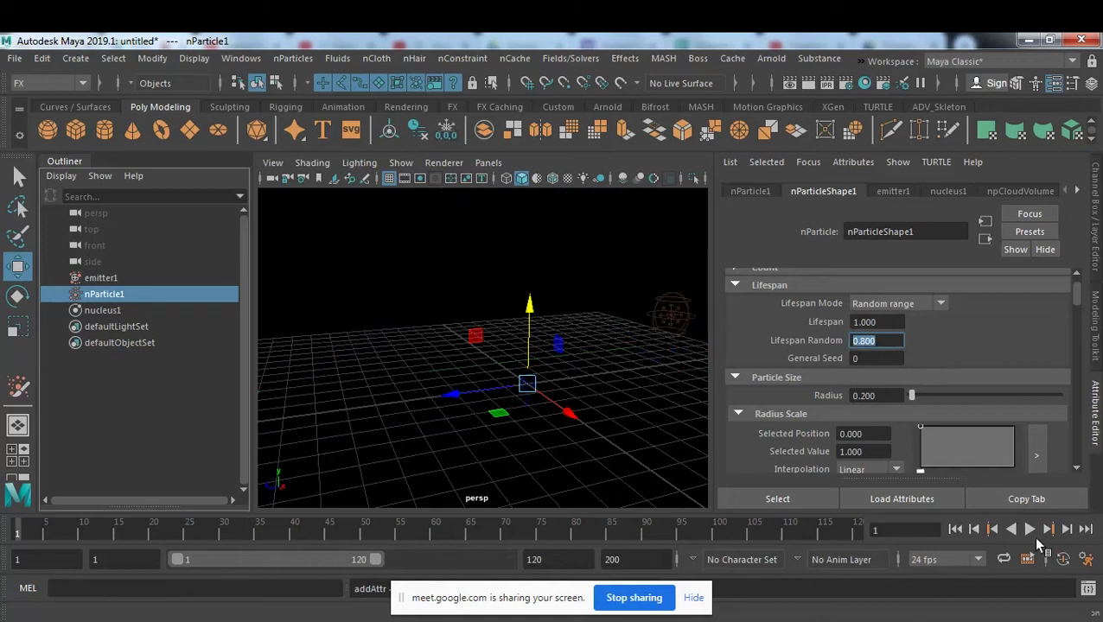
{"action": "left_click", "coordinate": [1030, 530]}
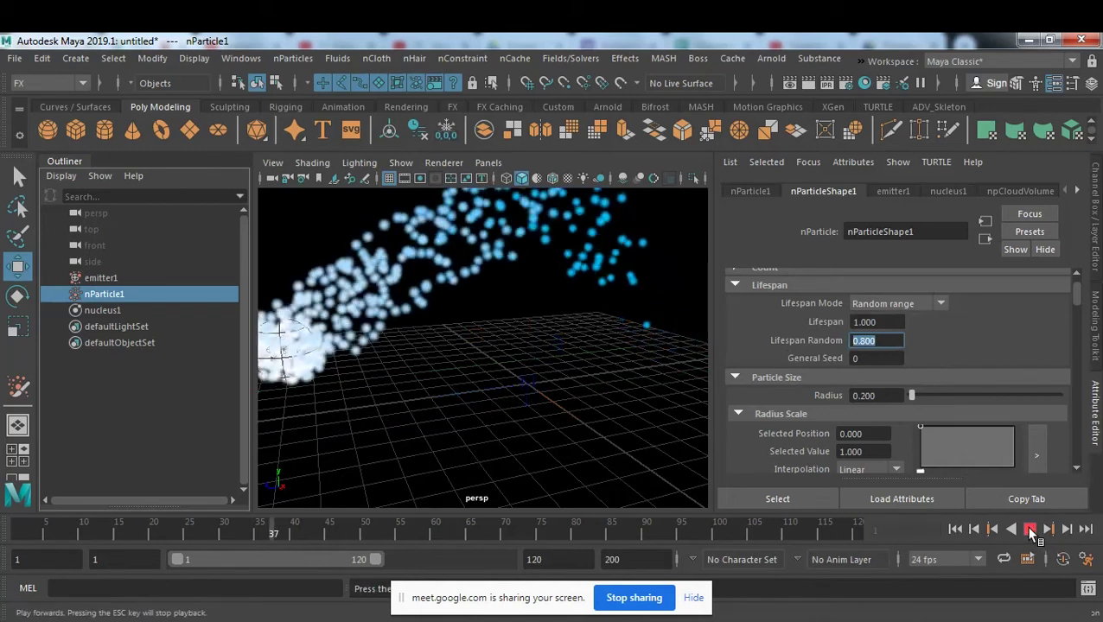
{"action": "left_click", "coordinate": [1030, 530]}
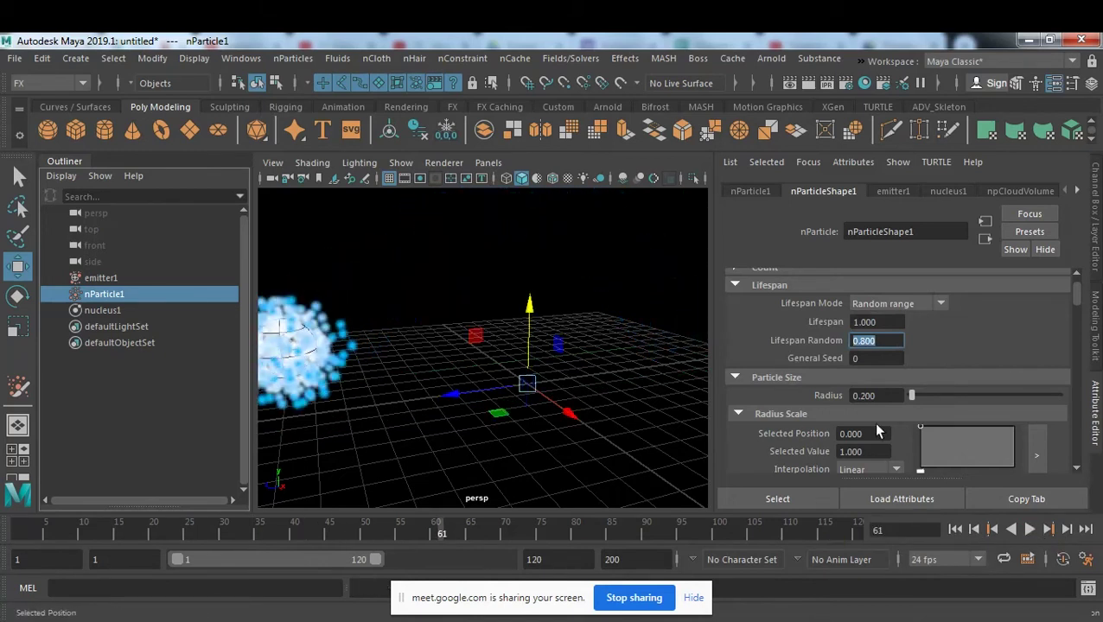
{"action": "left_click", "coordinate": [956, 530]}
{"action": "left_click", "coordinate": [1030, 529]}
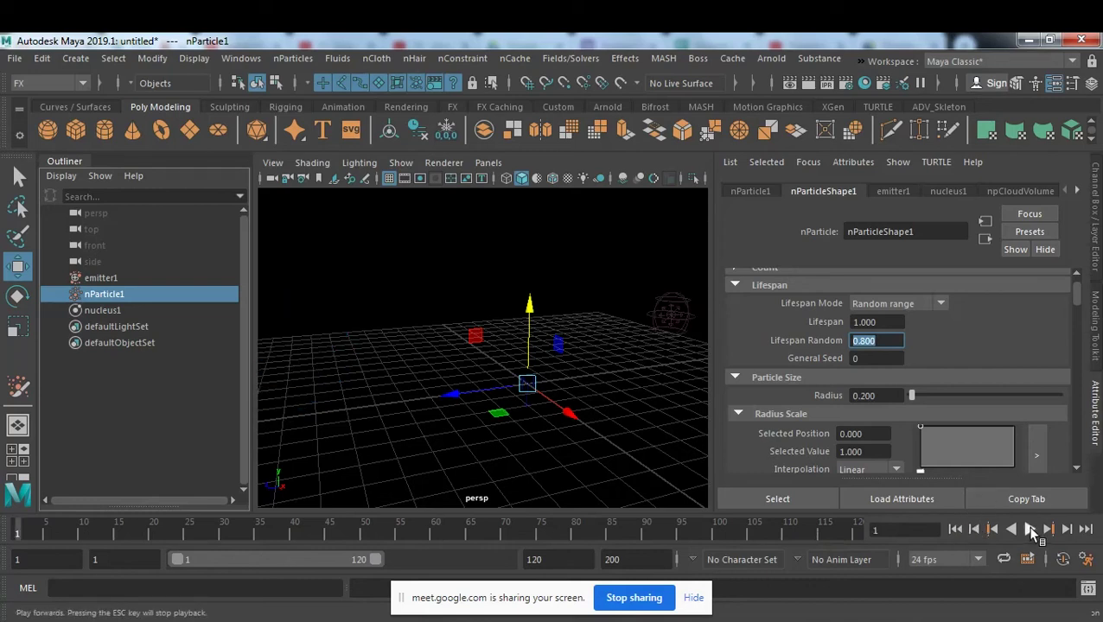
{"action": "left_click", "coordinate": [1031, 530]}
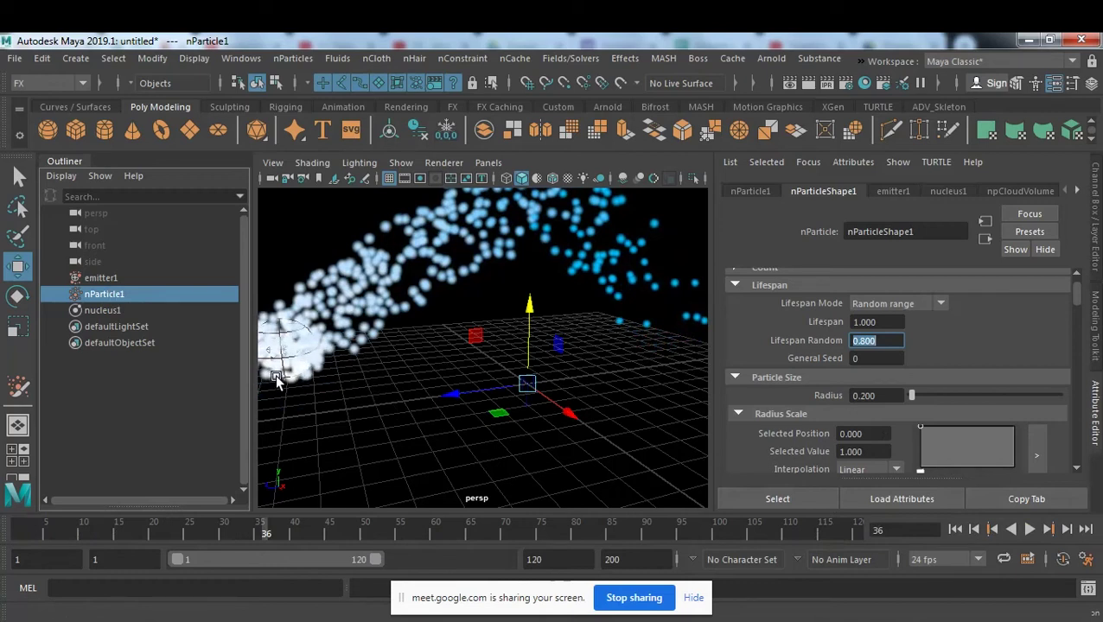
Step: Select emitter1, scroll up to Basic Emitter Attributes, and replay the simulation from frame 1
{"action": "left_click", "coordinate": [114, 280]}
{"action": "scroll", "coordinate": [985, 403], "scroll_direction": "up", "scroll_amount": 4}
{"action": "scroll", "coordinate": [991, 405], "scroll_direction": "up", "scroll_amount": 3}
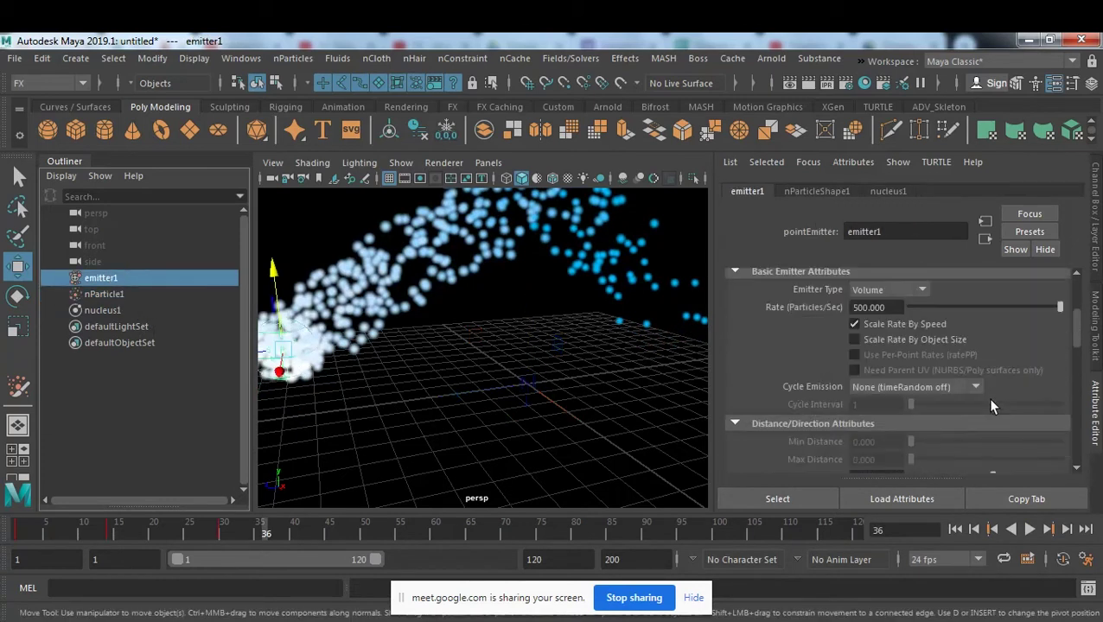
{"action": "left_click", "coordinate": [956, 530]}
{"action": "left_click", "coordinate": [1030, 530]}
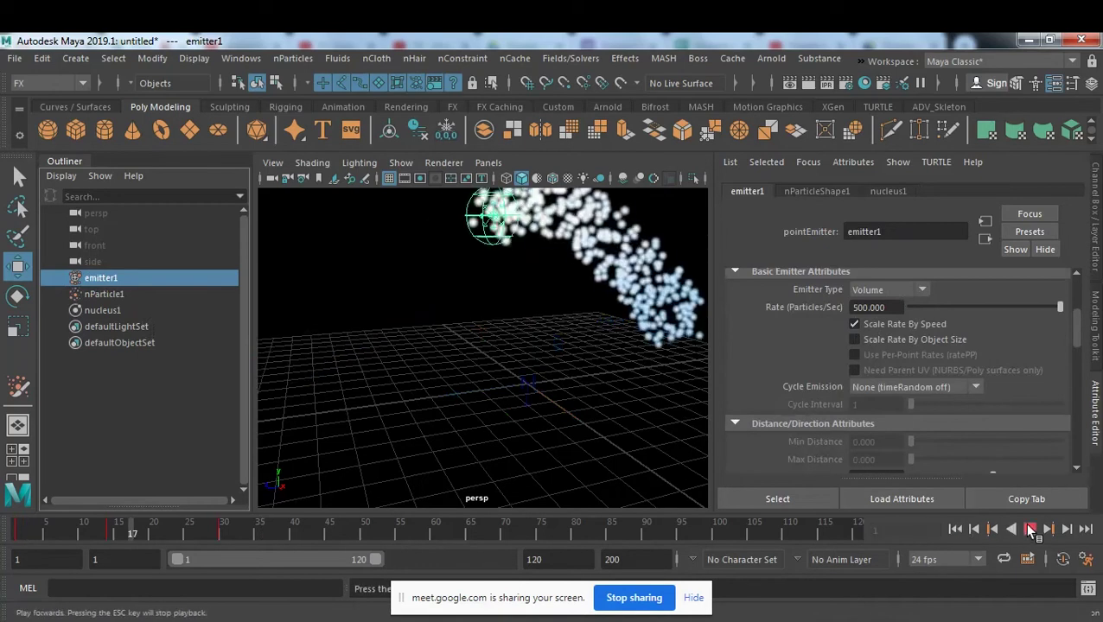
{"action": "left_click", "coordinate": [1031, 530]}
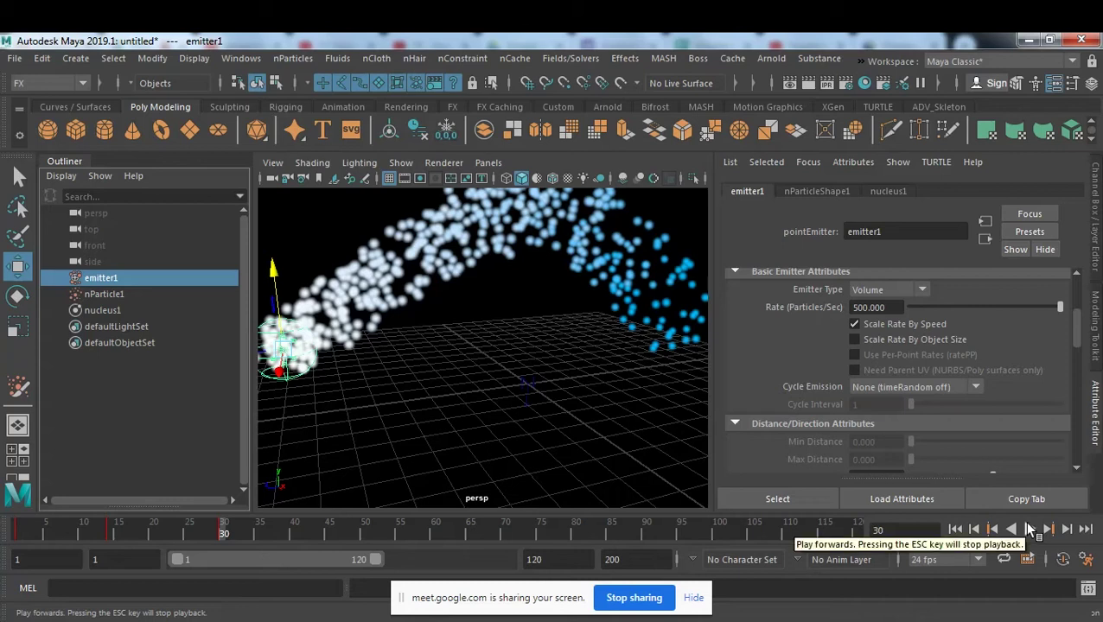
{"action": "left_click", "coordinate": [900, 530]}
Step: Keyframe the emitter rate at frame 31, then key it to 0 at frame 32
{"action": "type", "text": "31"}
{"action": "key", "text": "Return"}
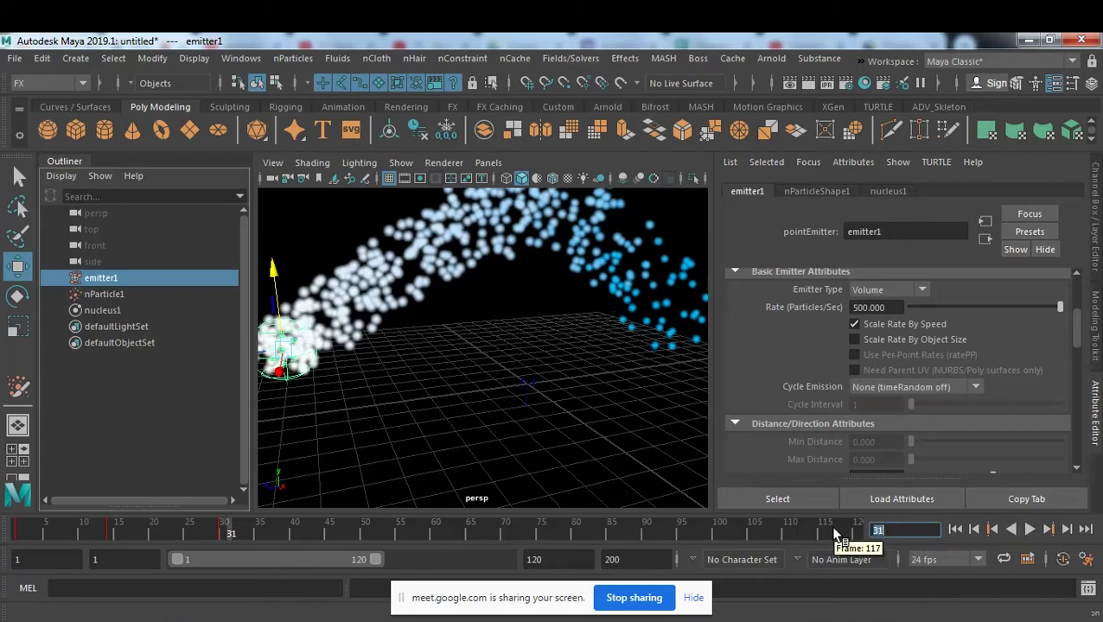
{"action": "right_click", "coordinate": [891, 307]}
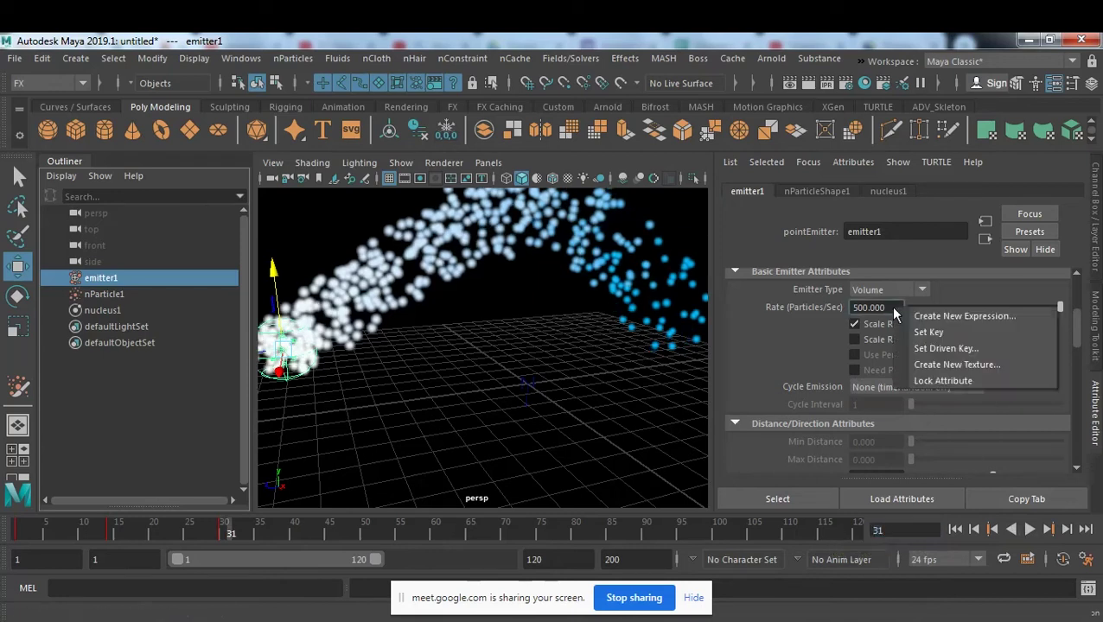
{"action": "left_click", "coordinate": [937, 330]}
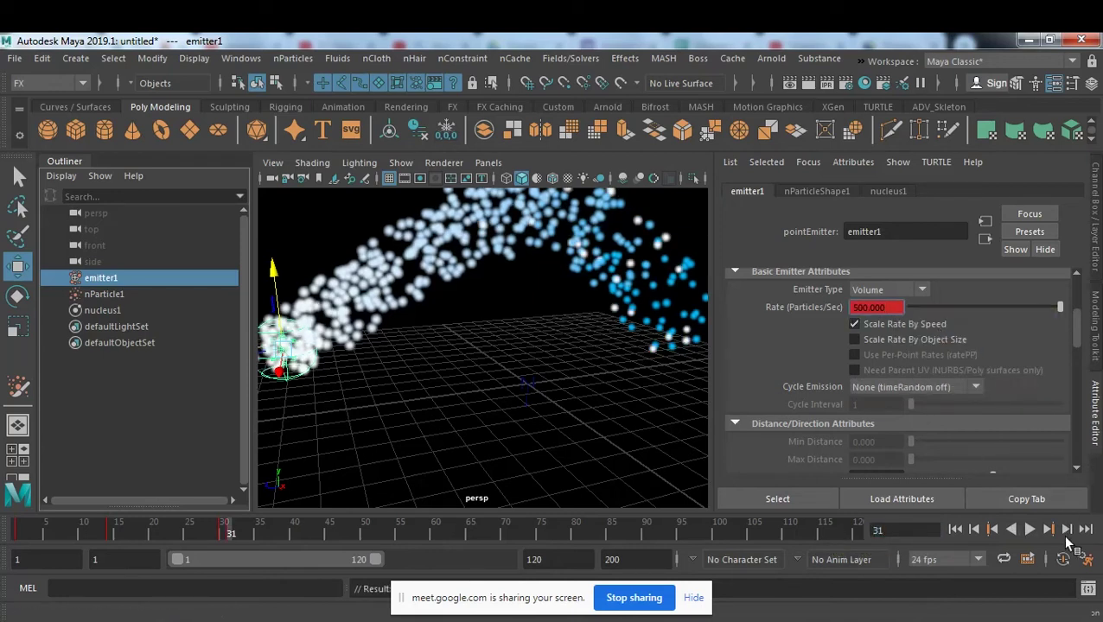
{"action": "left_click", "coordinate": [1047, 529]}
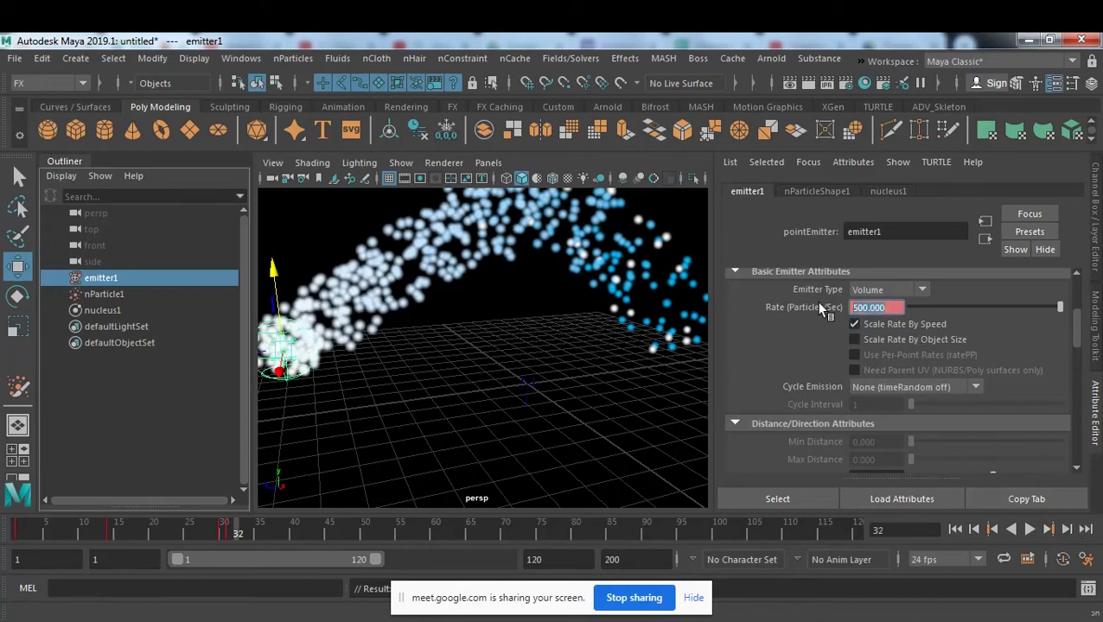
{"action": "type", "text": "0"}
{"action": "key", "text": "Return"}
{"action": "right_click", "coordinate": [901, 309]}
{"action": "left_click", "coordinate": [925, 332]}
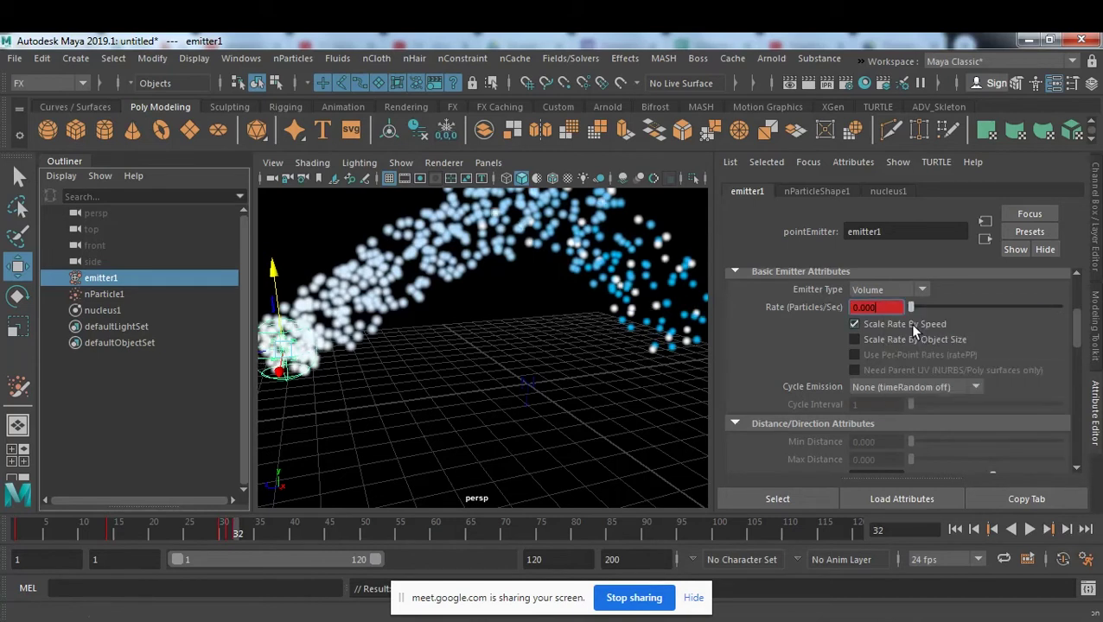
Step: Replay the simulation from frame 1 with the keyed emission rate
{"action": "left_click", "coordinate": [973, 529]}
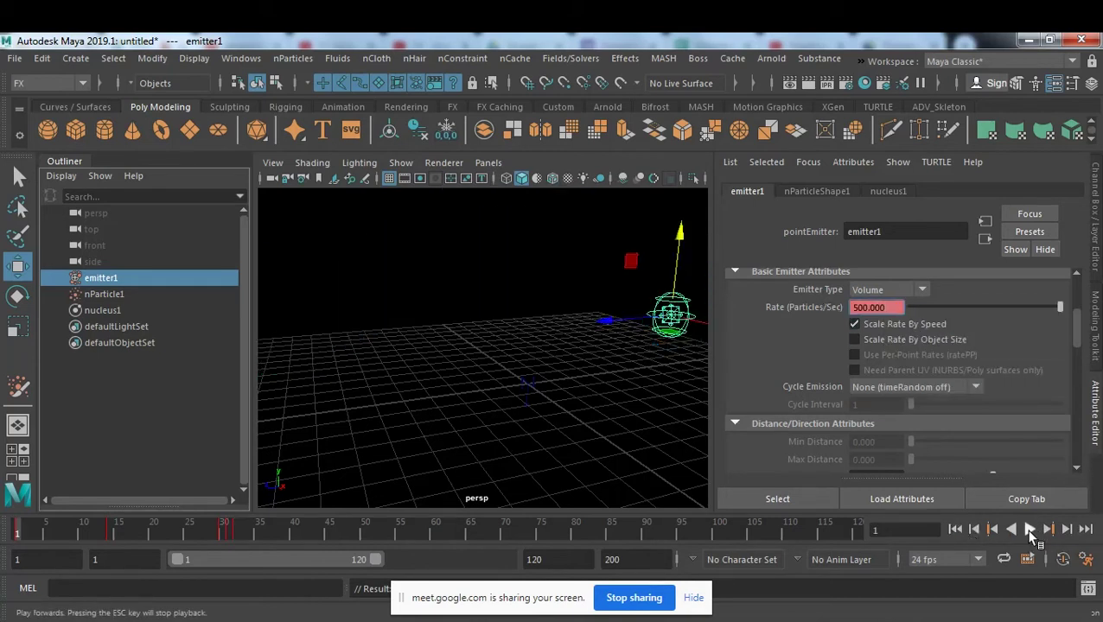
{"action": "left_click", "coordinate": [1030, 529]}
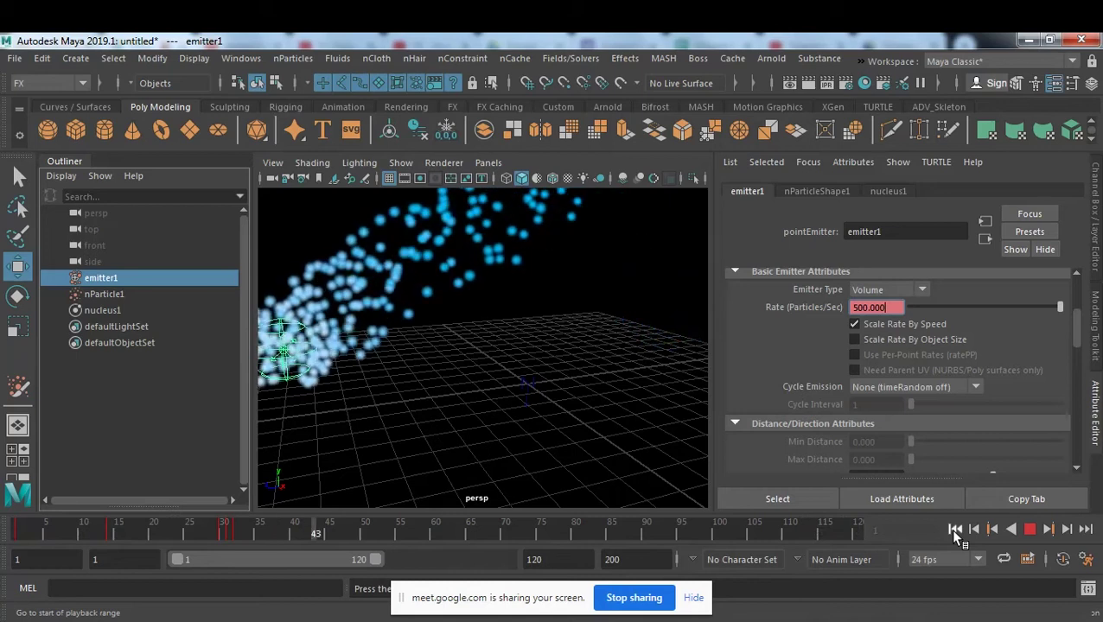
{"action": "left_click", "coordinate": [1027, 530]}
{"action": "left_click", "coordinate": [973, 529]}
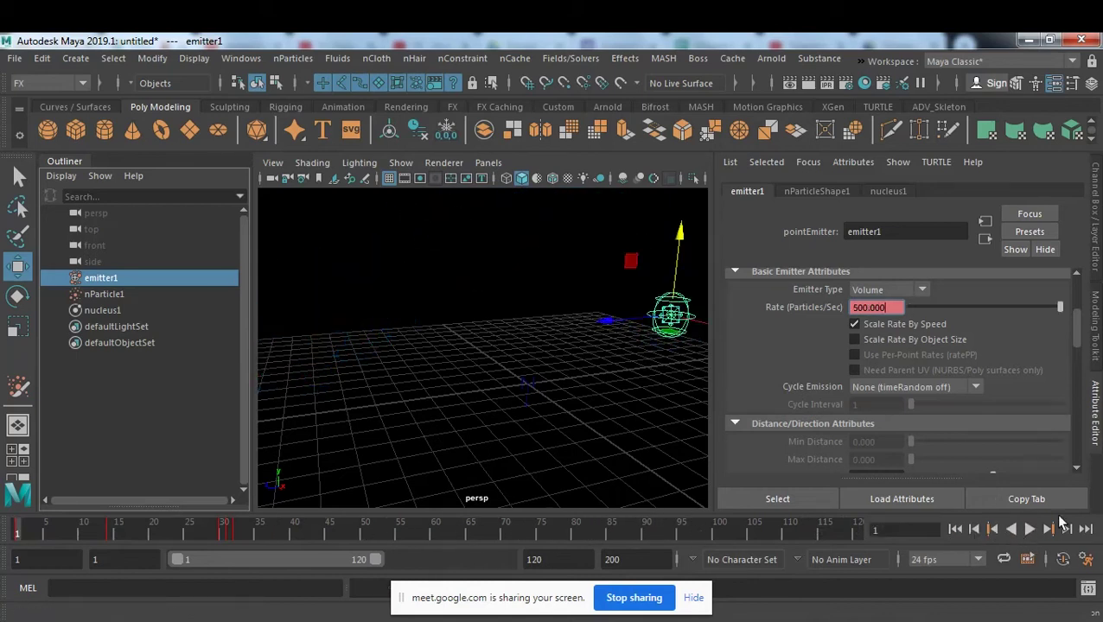
{"action": "left_click", "coordinate": [1028, 529]}
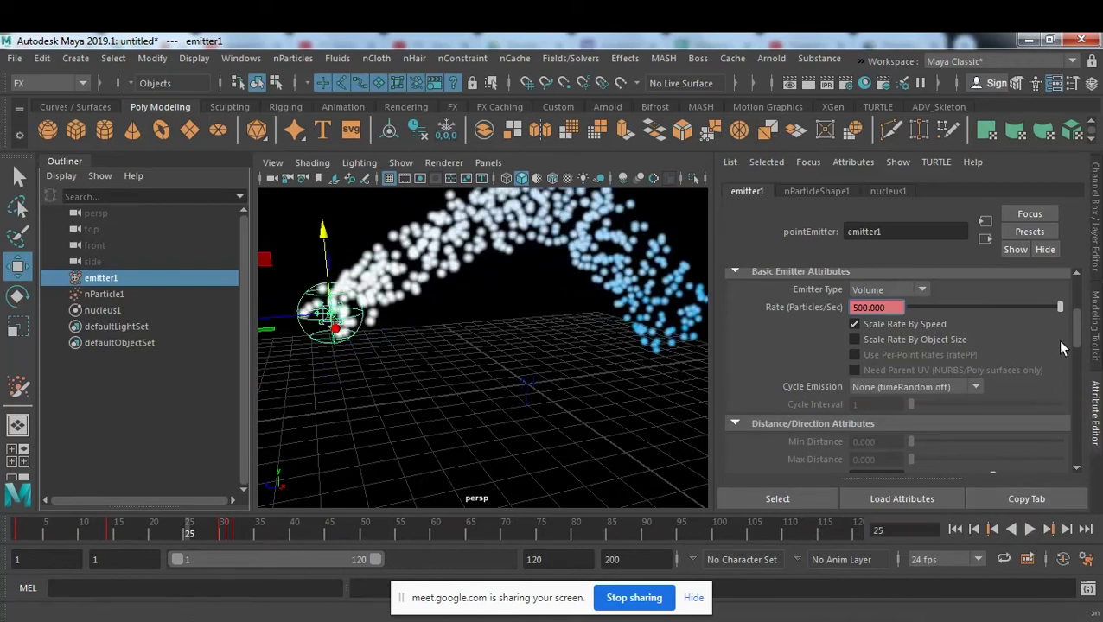
Step: Select nParticle1 and set its particle Radius to 0.5
{"action": "left_click", "coordinate": [115, 295]}
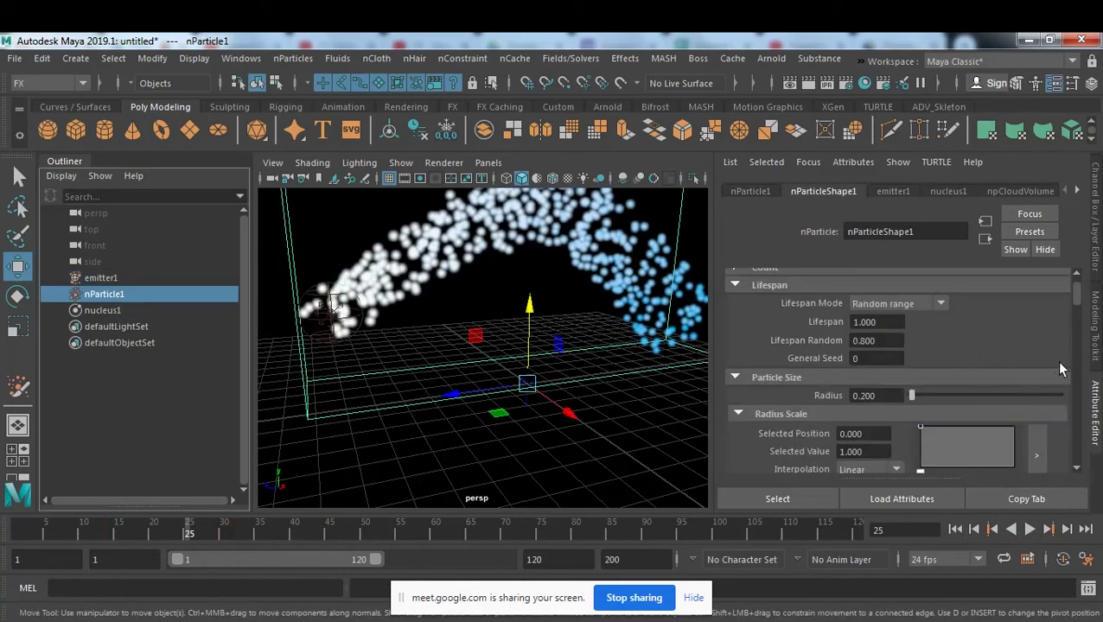
{"action": "mouse_move", "coordinate": [605, 359]}
{"action": "left_mouse_down", "text": "alt"}
{"action": "mouse_move", "coordinate": [624, 337]}
{"action": "mouse_move", "coordinate": [598, 386]}
{"action": "left_mouse_up", "text": "alt"}
{"action": "scroll", "coordinate": [644, 350], "scroll_direction": "up", "scroll_amount": 3}
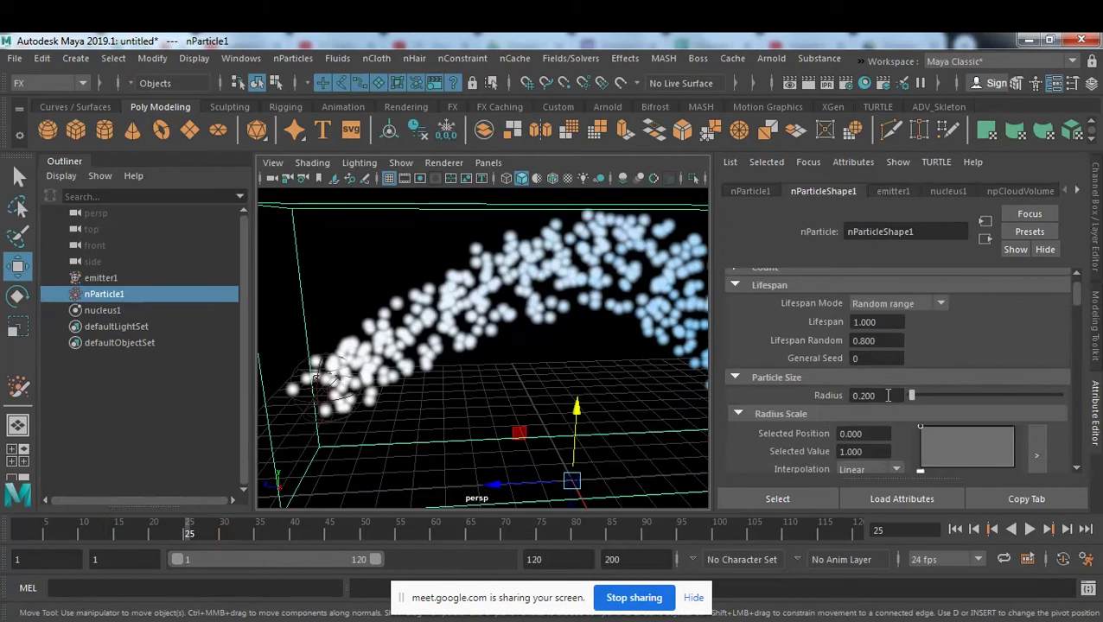
{"action": "left_click", "coordinate": [888, 395]}
{"action": "type", "text": "0.5"}
{"action": "key", "text": "Return"}
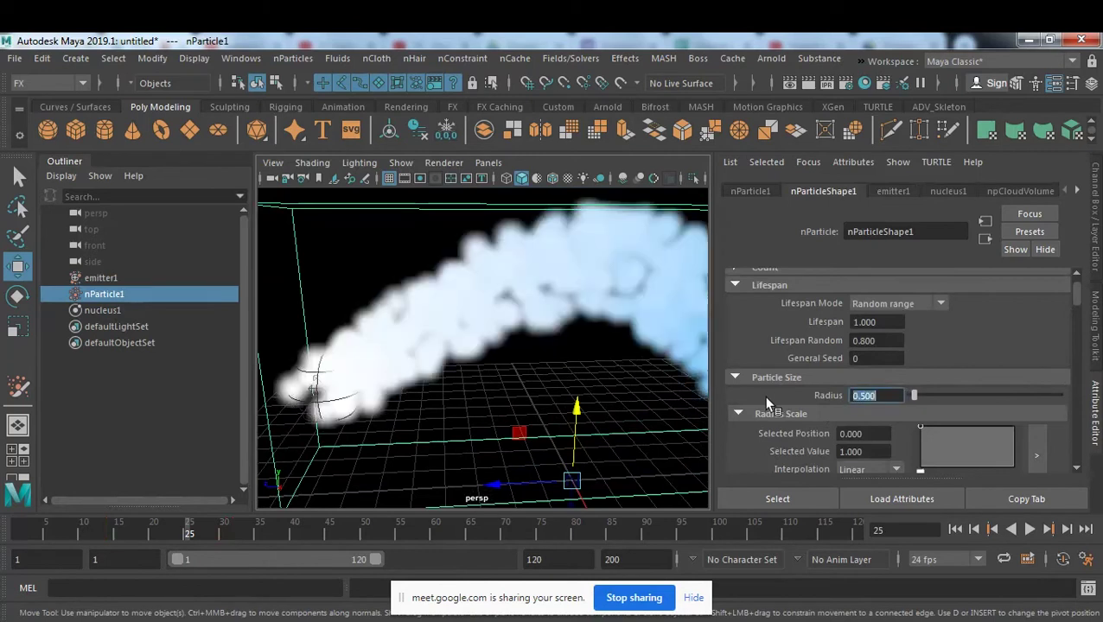
Step: Orbit around the enlarged particle cloud and add a point to the Radius Scale ramp
{"action": "scroll", "coordinate": [579, 299], "scroll_direction": "down", "scroll_amount": 5}
{"action": "left_click_drag", "start_coordinate": [579, 299], "coordinate": [649, 358], "text": "alt"}
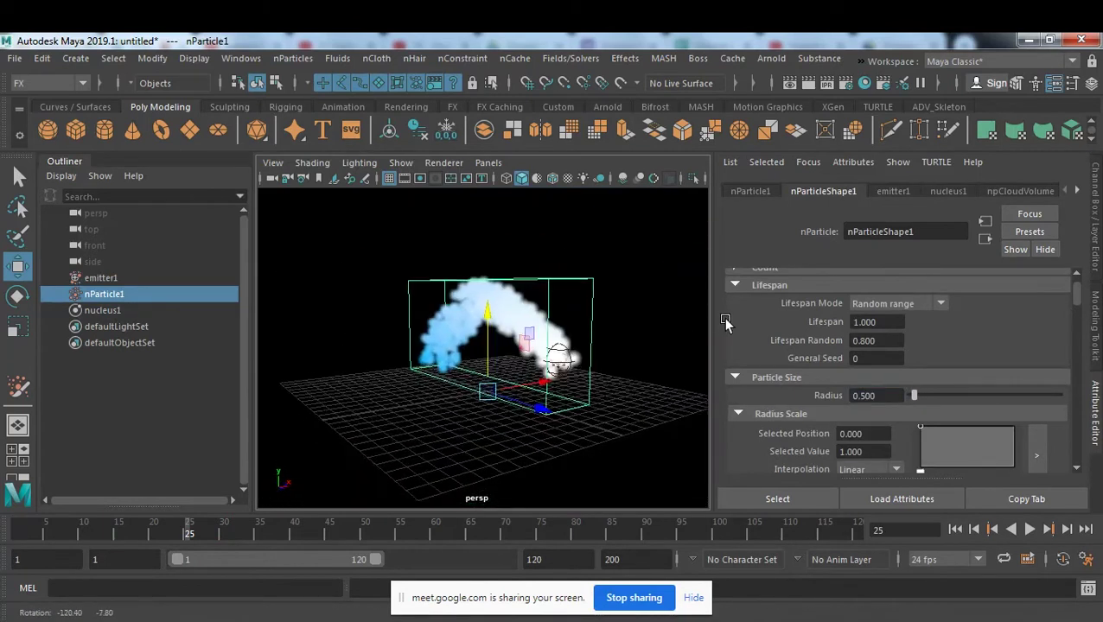
{"action": "scroll", "coordinate": [650, 358], "scroll_direction": "up", "scroll_amount": 3}
{"action": "scroll", "coordinate": [650, 358], "scroll_direction": "up", "scroll_amount": 4}
{"action": "scroll", "coordinate": [569, 362], "scroll_direction": "up", "scroll_amount": 1}
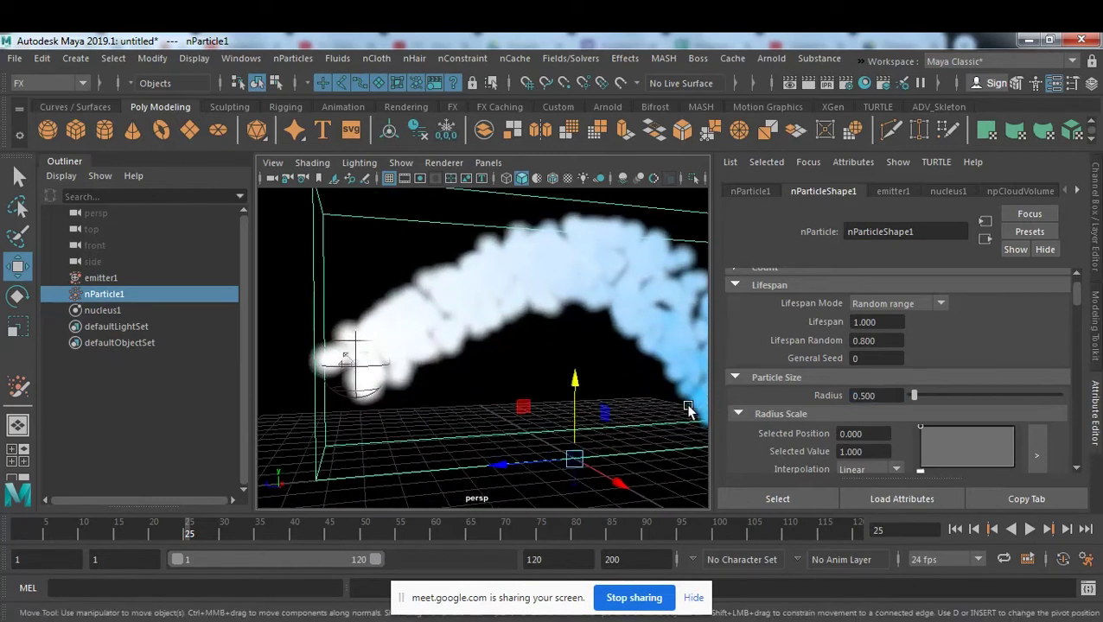
{"action": "scroll", "coordinate": [683, 399], "scroll_direction": "down", "scroll_amount": 3}
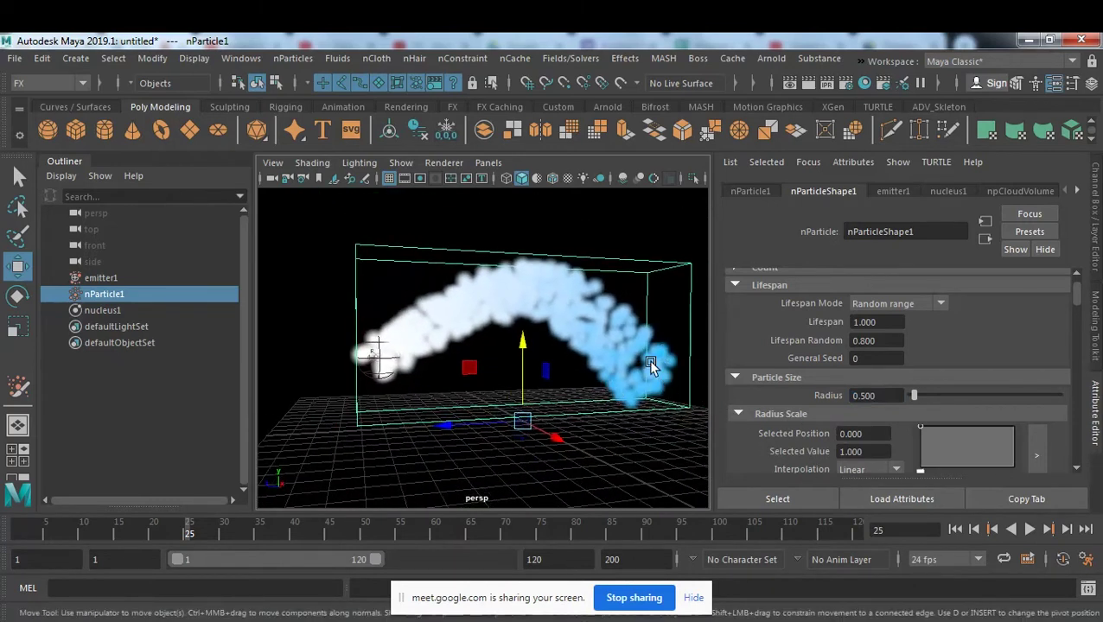
{"action": "left_click", "coordinate": [968, 427]}
Step: Shape the Radius Scale ramp down to 0 at its end, keep Randomize at 0, and rewind to frame 1
{"action": "mouse_move", "coordinate": [1013, 429]}
{"action": "left_mouse_down"}
{"action": "mouse_move", "coordinate": [1022, 481]}
{"action": "mouse_move", "coordinate": [1024, 467]}
{"action": "left_mouse_up"}
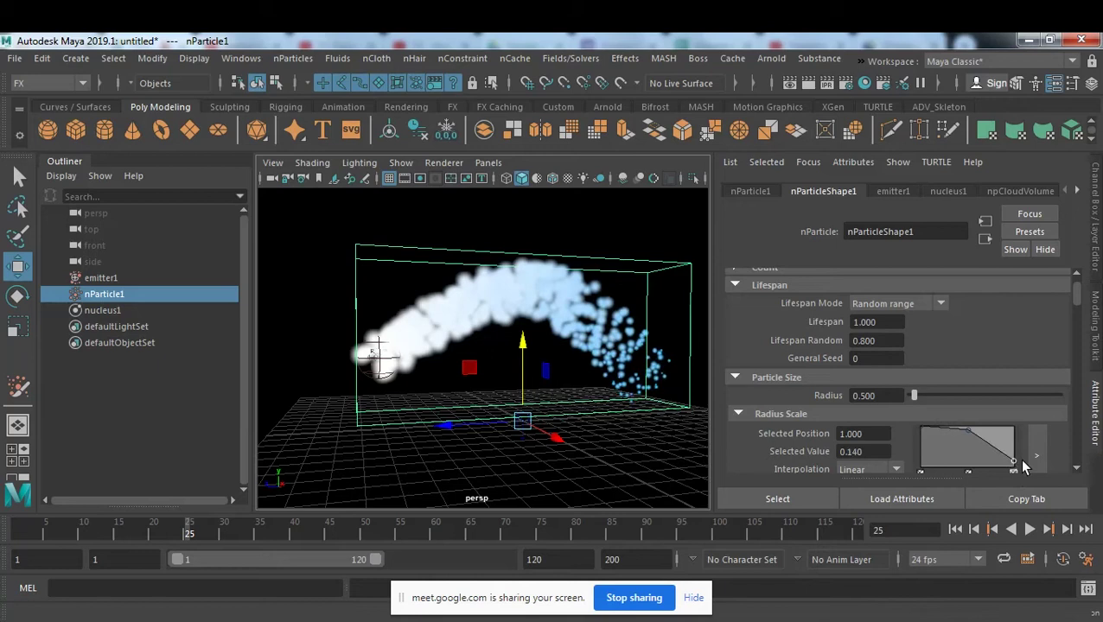
{"action": "left_click_drag", "start_coordinate": [968, 437], "coordinate": [969, 454]}
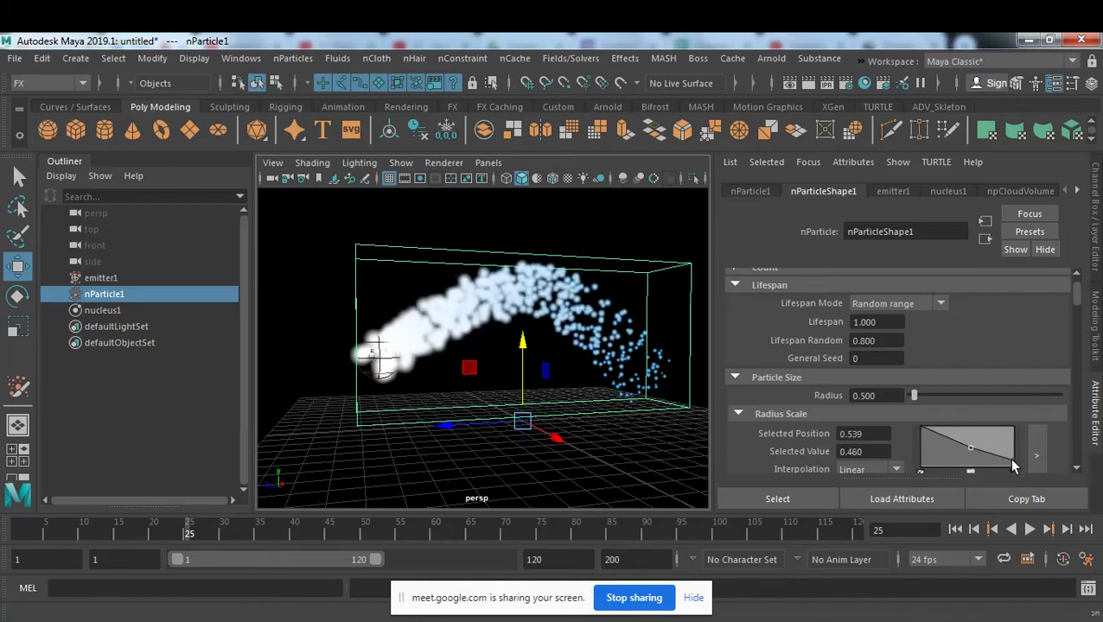
{"action": "left_click_drag", "start_coordinate": [1013, 467], "coordinate": [1008, 474]}
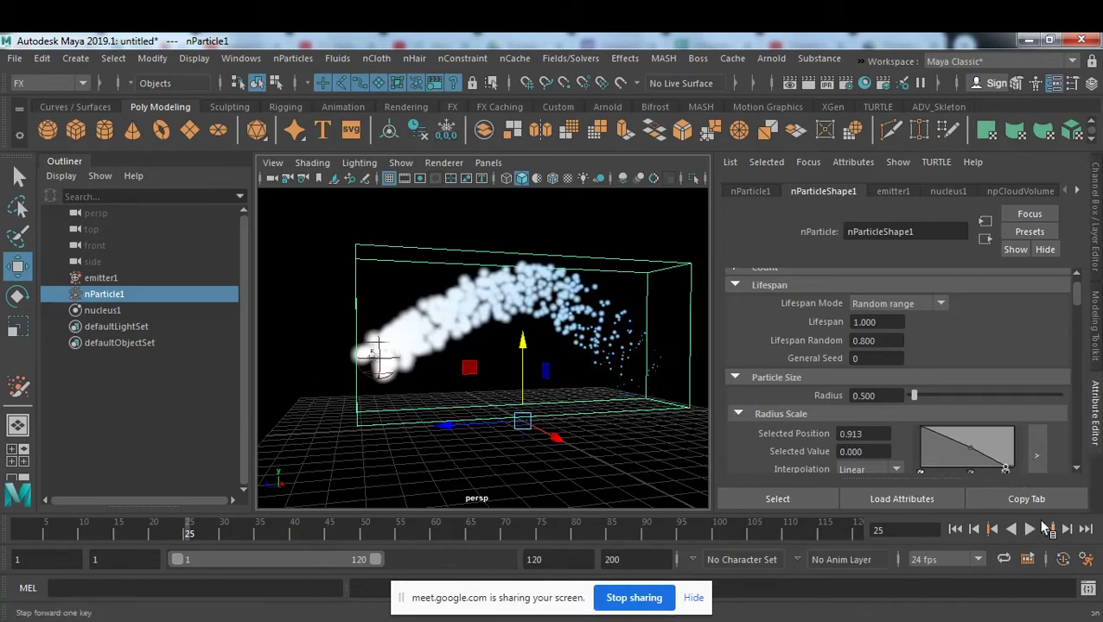
{"action": "left_click_drag", "start_coordinate": [1077, 301], "coordinate": [1081, 311]}
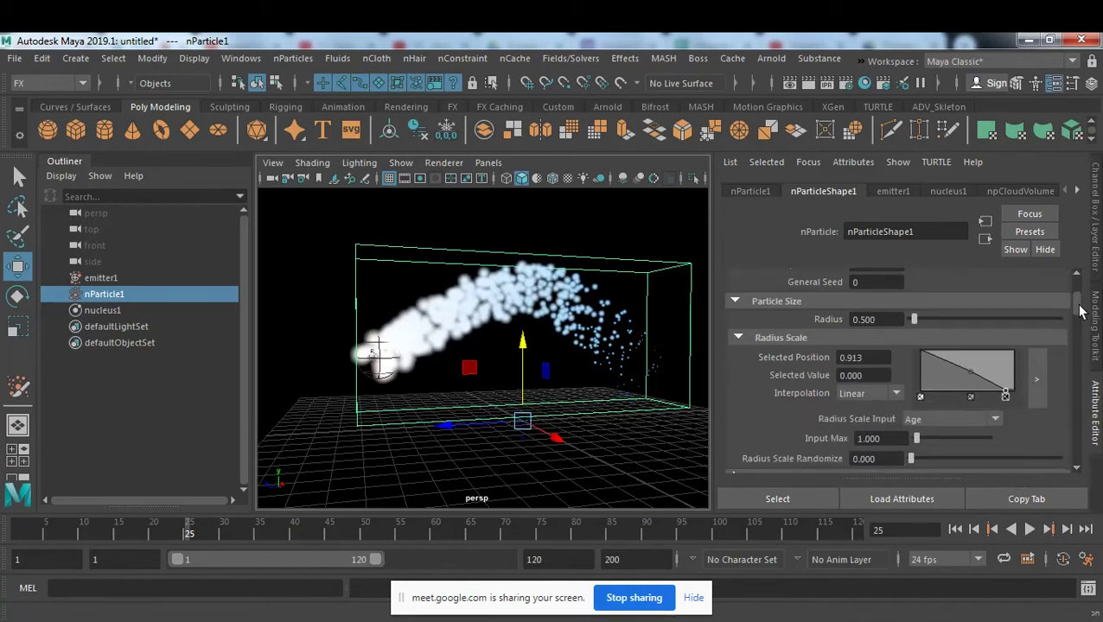
{"action": "left_click_drag", "start_coordinate": [1080, 311], "coordinate": [1081, 319]}
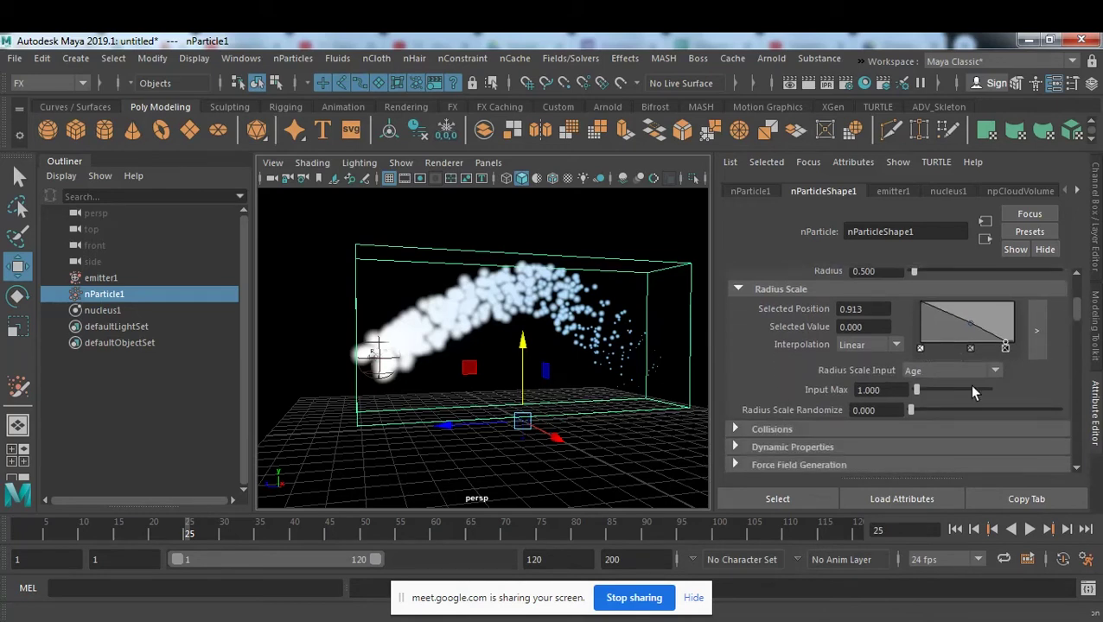
{"action": "left_click_drag", "start_coordinate": [920, 411], "coordinate": [906, 412]}
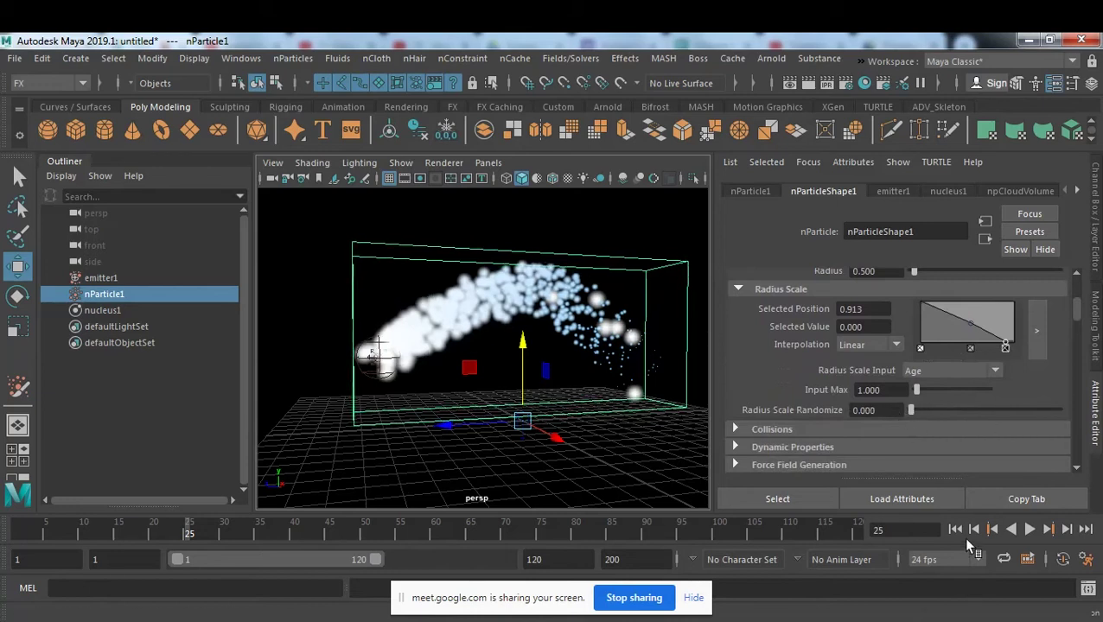
{"action": "left_click", "coordinate": [955, 529]}
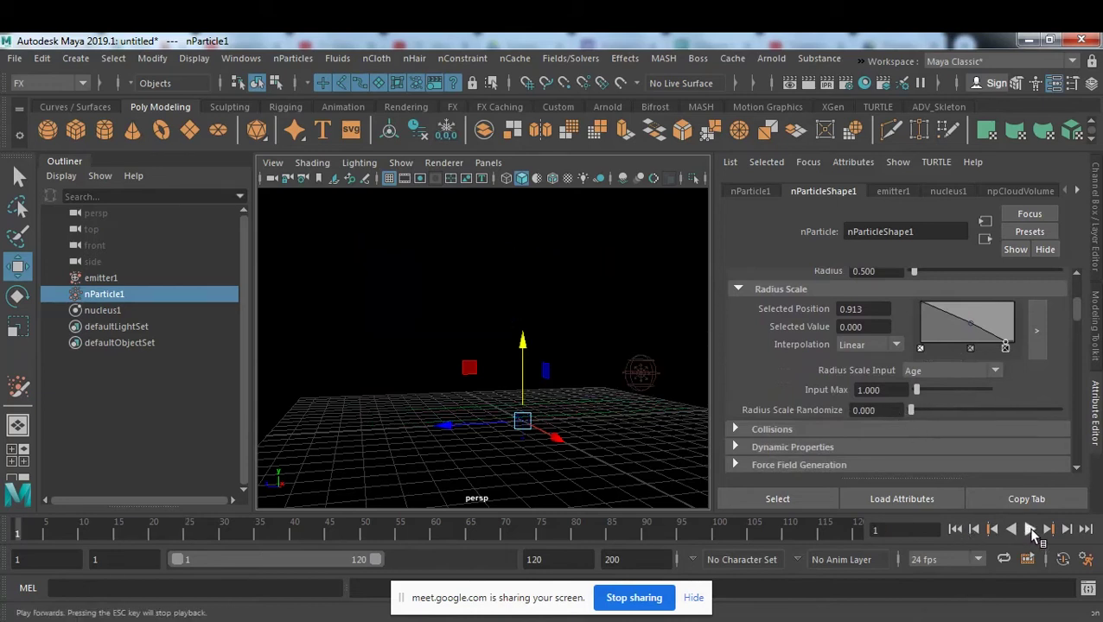
Step: Replay the simulation from the start and stop it at frame 34
{"action": "left_click", "coordinate": [1031, 530]}
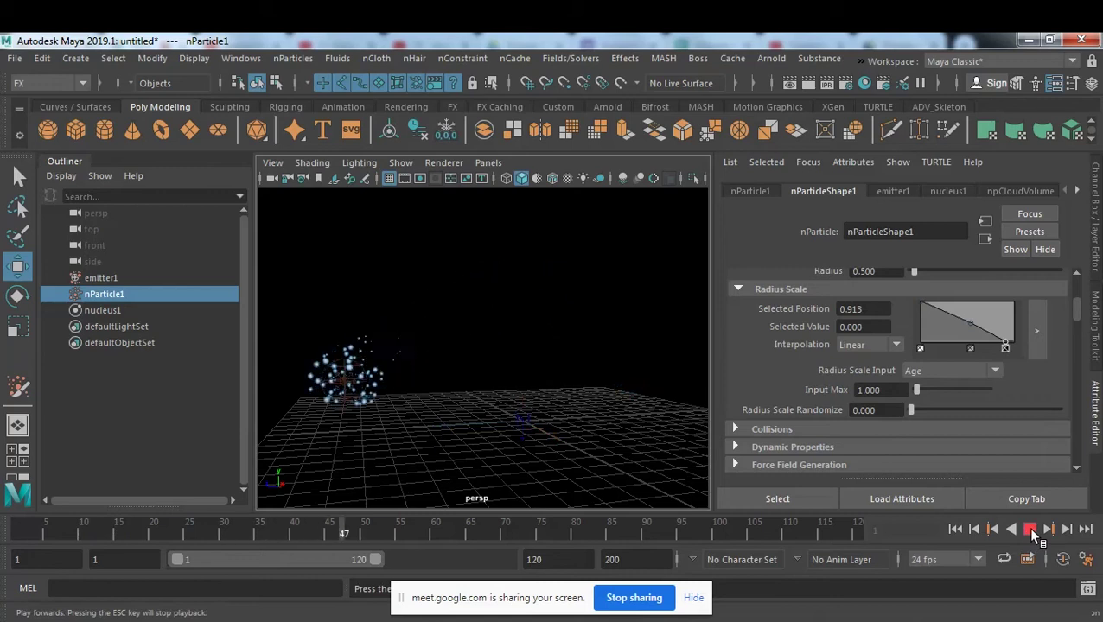
{"action": "left_click", "coordinate": [954, 529]}
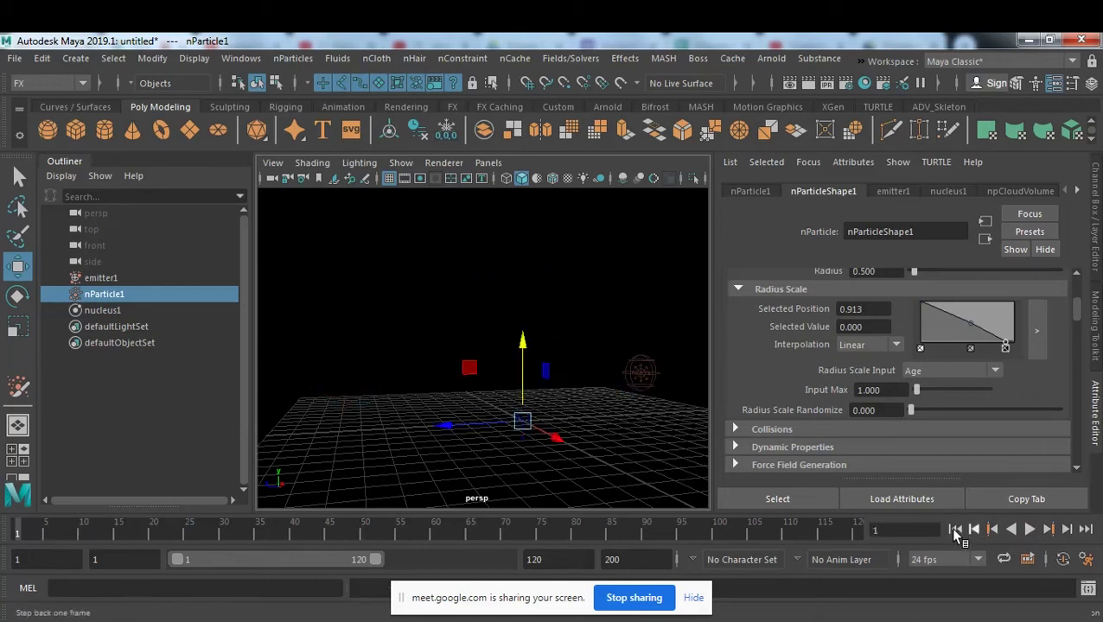
{"action": "left_click", "coordinate": [1030, 530]}
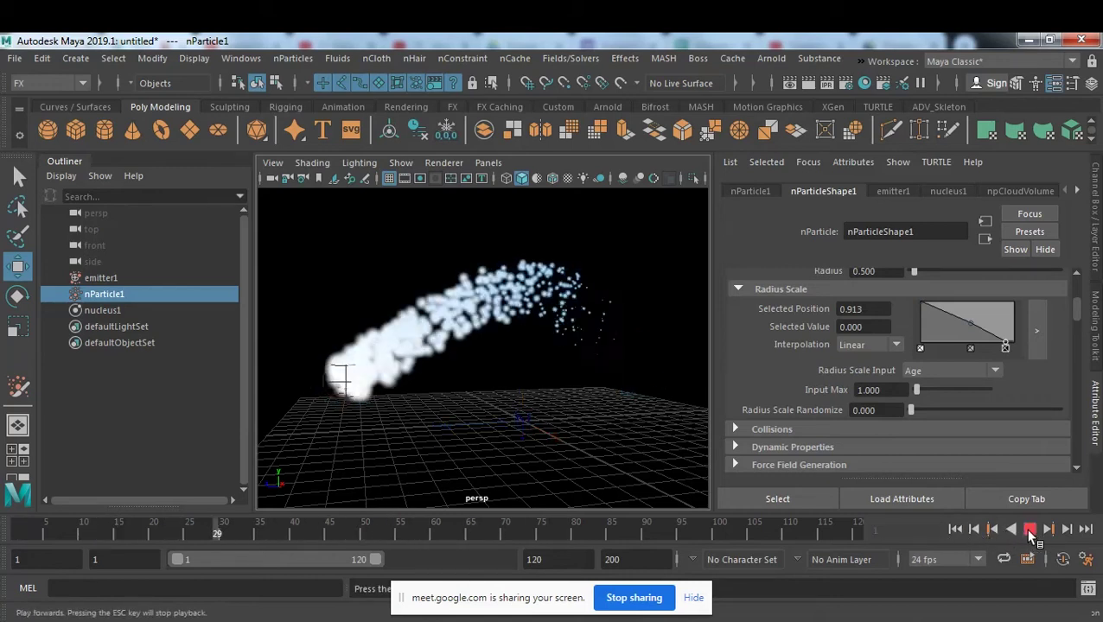
{"action": "left_click", "coordinate": [958, 534]}
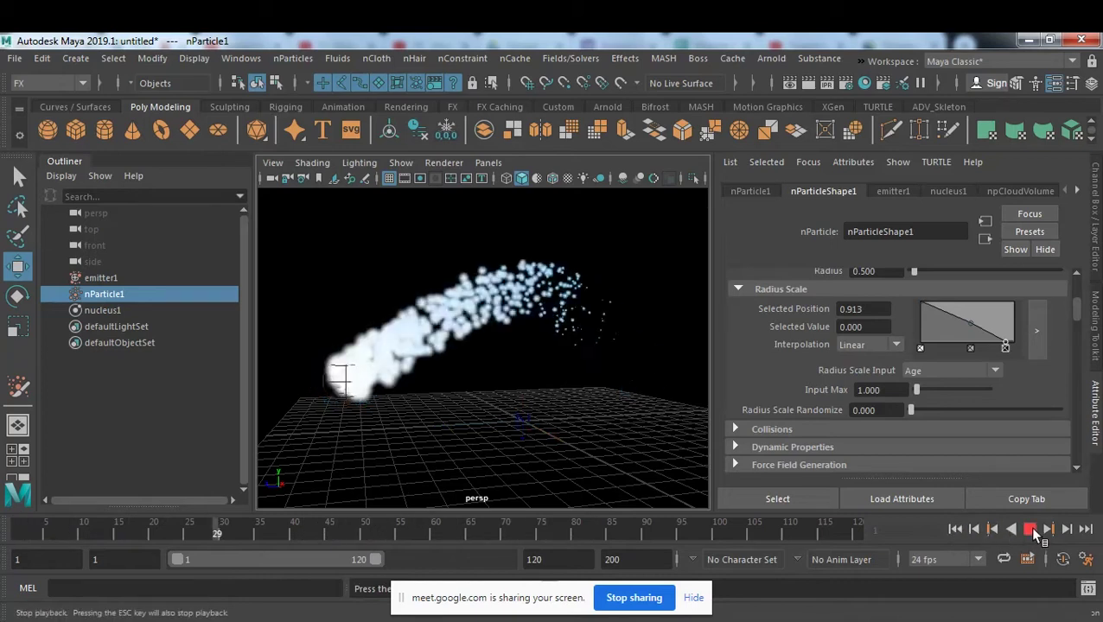
{"action": "left_click", "coordinate": [1034, 532]}
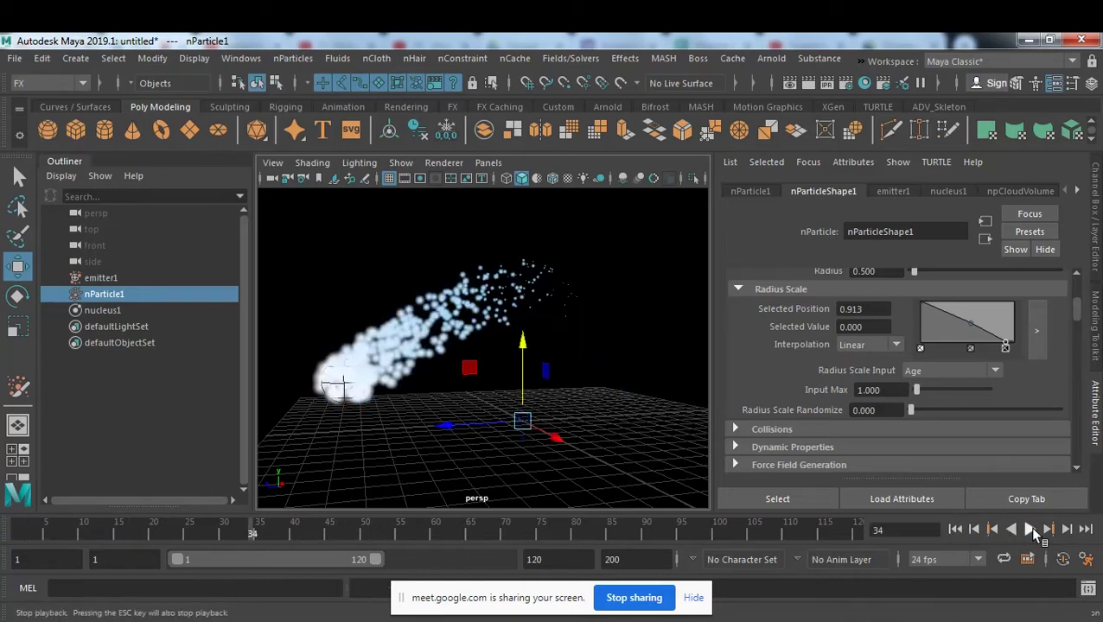
Step: Tumble and dolly in on the tapering particle stream, then bring up the nParticles menu
{"action": "left_click_drag", "start_coordinate": [484, 355], "coordinate": [435, 364], "text": "alt"}
{"action": "right_click_drag", "start_coordinate": [435, 364], "coordinate": [550, 352], "text": "alt"}
{"action": "left_click_drag", "start_coordinate": [550, 352], "coordinate": [593, 356], "text": "alt"}
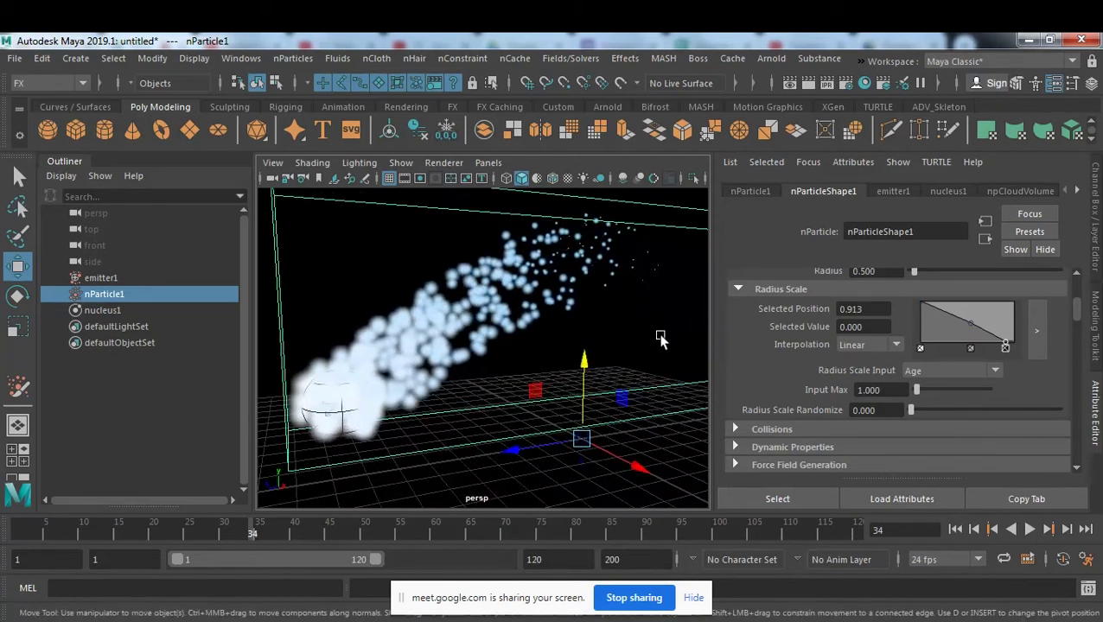
{"action": "left_click", "coordinate": [302, 61]}
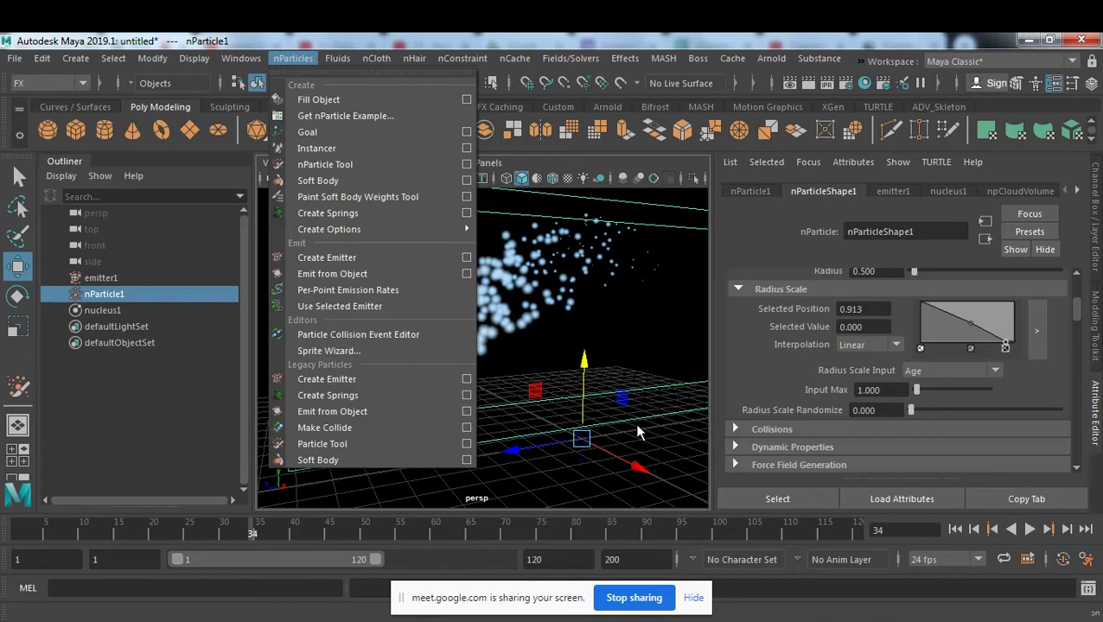
Step: Dismiss the nParticles menu, clear the selection and reselect nParticle1
{"action": "left_click", "coordinate": [637, 482]}
{"action": "left_click", "coordinate": [609, 483]}
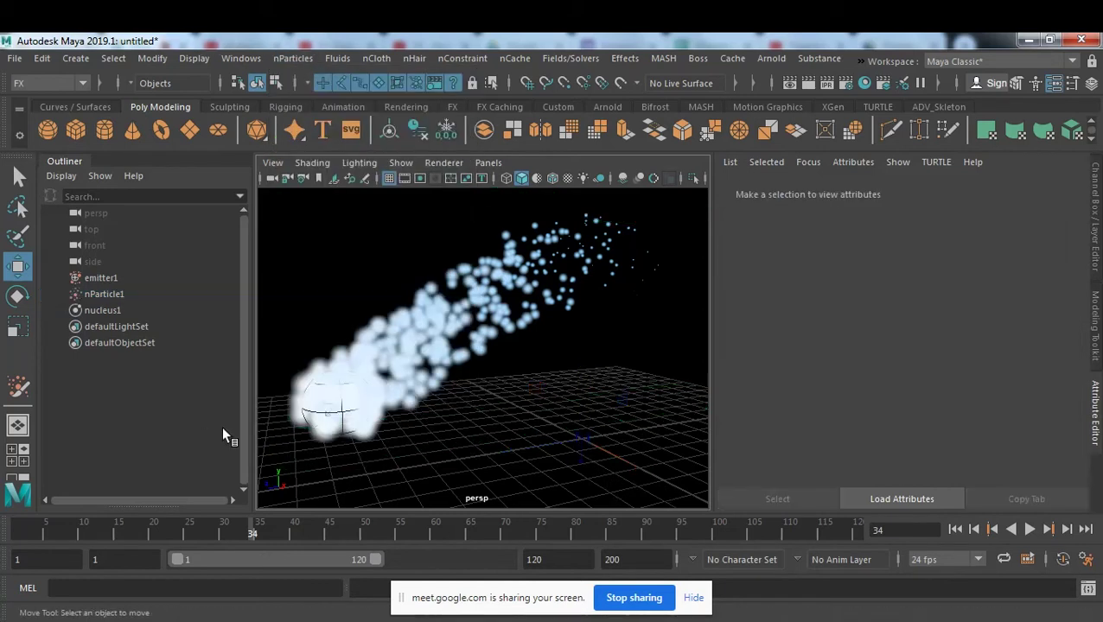
{"action": "left_click", "coordinate": [110, 293]}
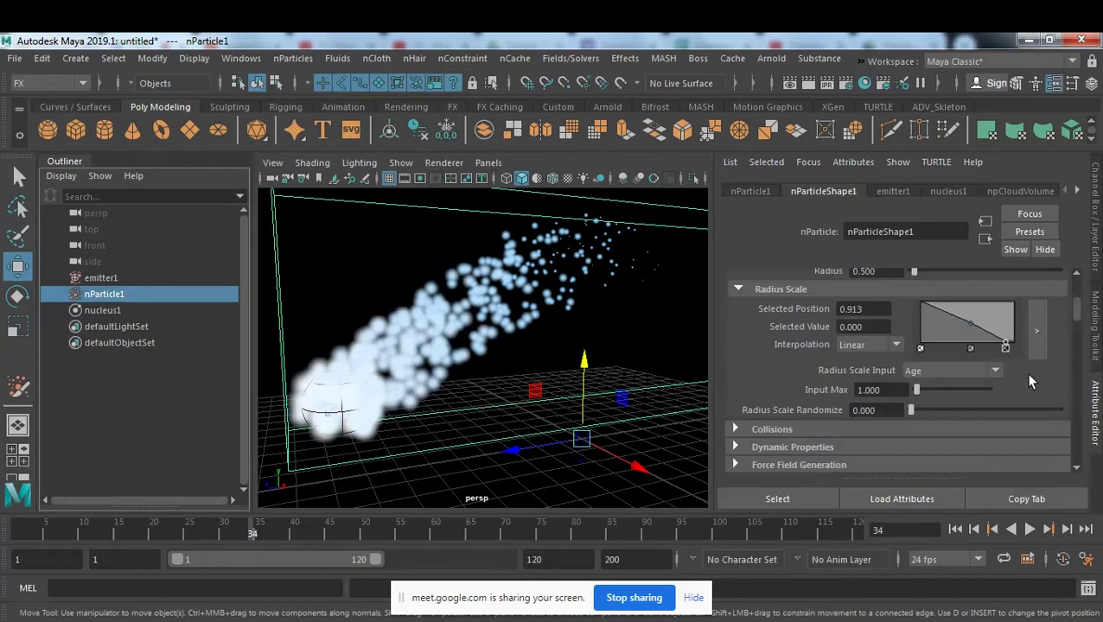
Step: Shape the Opacity Scale ramp to fade to 0, with a middle point at 0.478, value 0.920
{"action": "scroll", "coordinate": [1028, 381], "scroll_direction": "down", "scroll_amount": 3}
{"action": "scroll", "coordinate": [1028, 381], "scroll_direction": "down", "scroll_amount": 3}
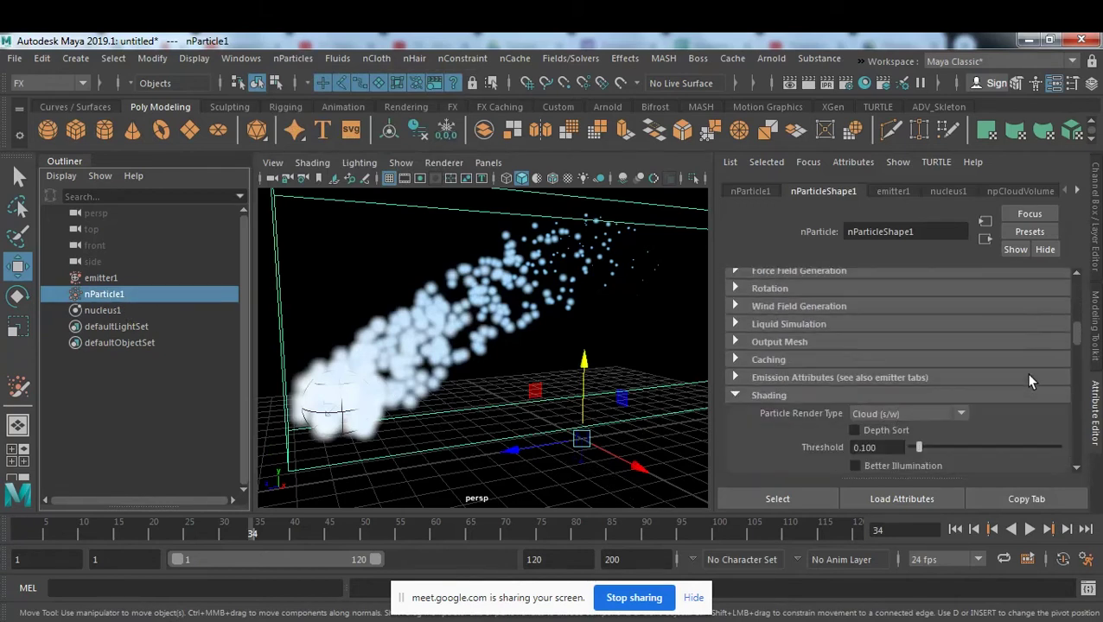
{"action": "scroll", "coordinate": [1029, 381], "scroll_direction": "down", "scroll_amount": 2}
{"action": "scroll", "coordinate": [1028, 381], "scroll_direction": "down", "scroll_amount": 2}
{"action": "scroll", "coordinate": [1028, 381], "scroll_direction": "down", "scroll_amount": 4}
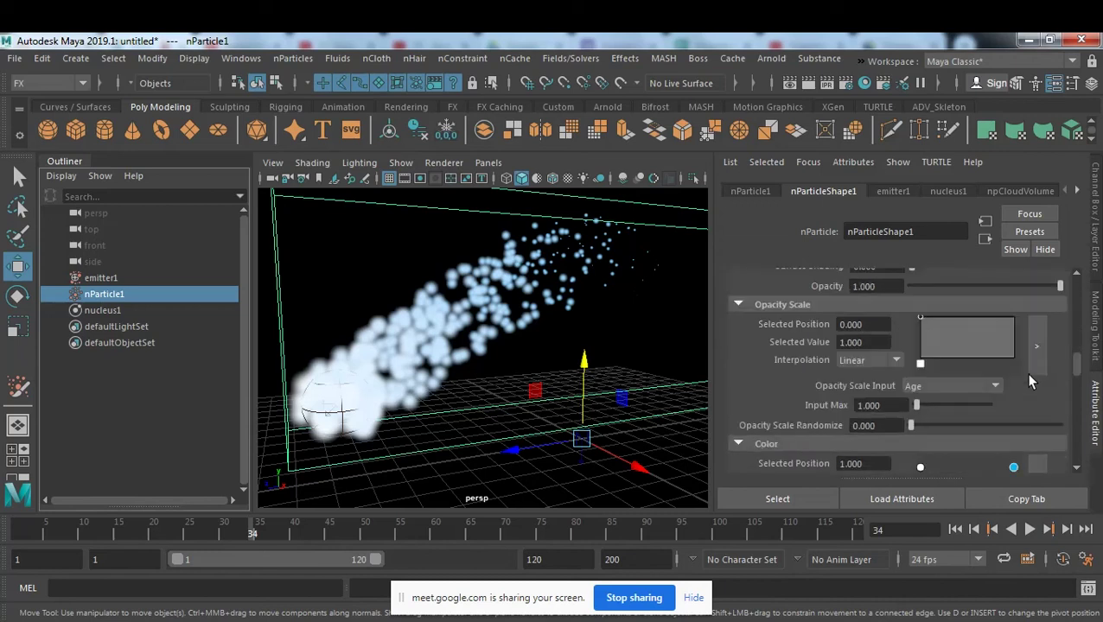
{"action": "scroll", "coordinate": [1029, 381], "scroll_direction": "down", "scroll_amount": 2}
{"action": "scroll", "coordinate": [1029, 378], "scroll_direction": "up", "scroll_amount": 2}
{"action": "left_click", "coordinate": [956, 319]}
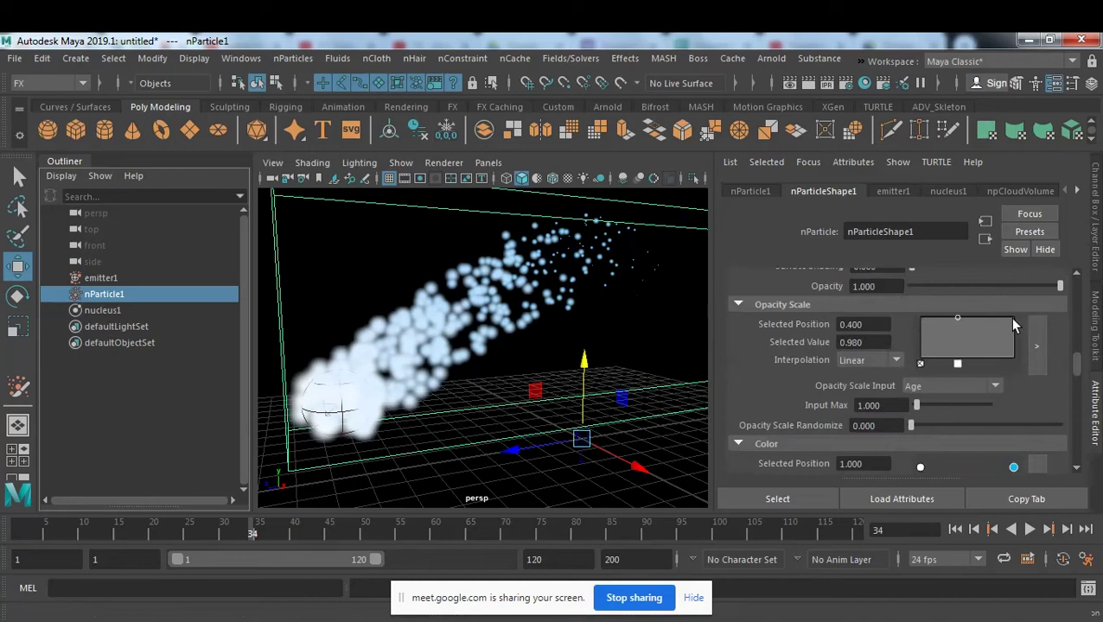
{"action": "left_click_drag", "start_coordinate": [1012, 319], "coordinate": [1025, 362]}
{"action": "left_click", "coordinate": [955, 320]}
{"action": "left_click_drag", "start_coordinate": [955, 321], "coordinate": [965, 325]}
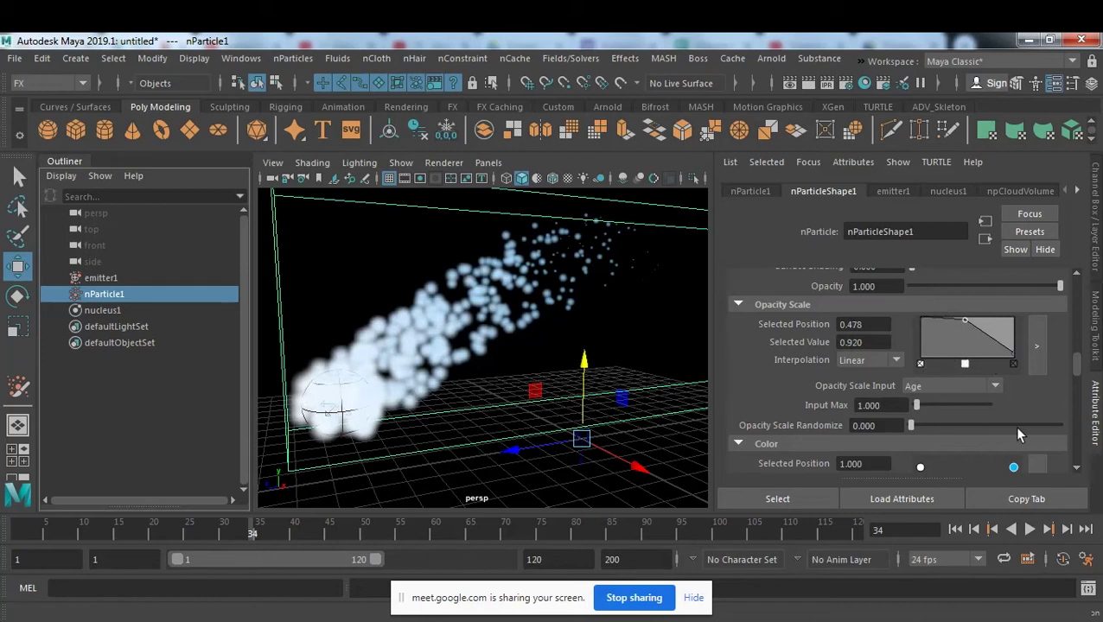
Step: Set the Color ramp's start point to red
{"action": "scroll", "coordinate": [1078, 375], "scroll_direction": "down", "scroll_amount": 3}
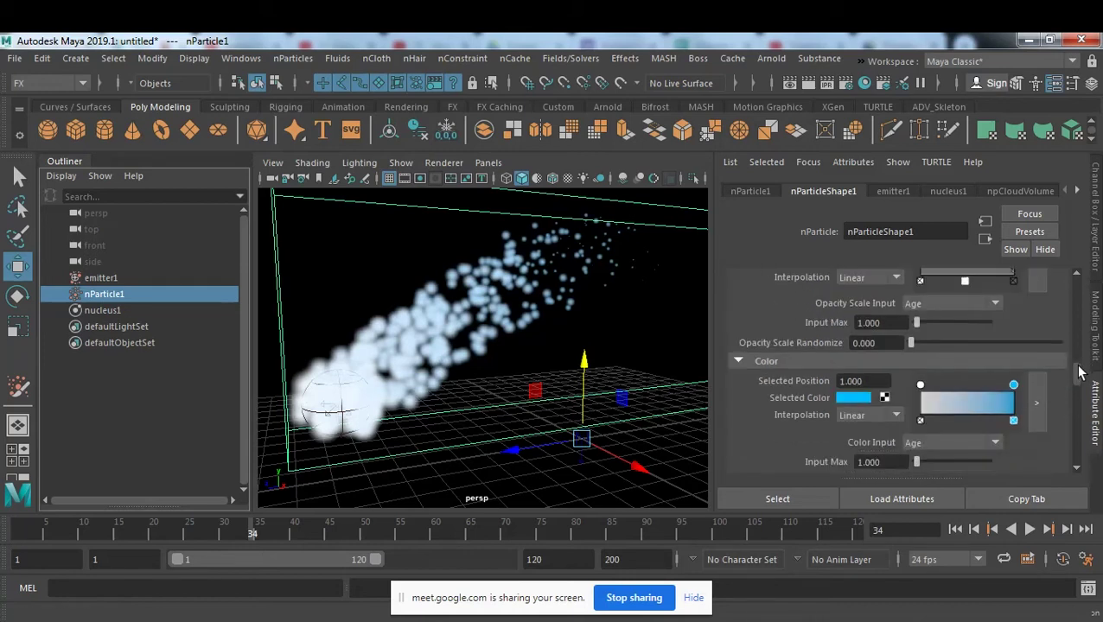
{"action": "scroll", "coordinate": [1079, 375], "scroll_direction": "down", "scroll_amount": 1}
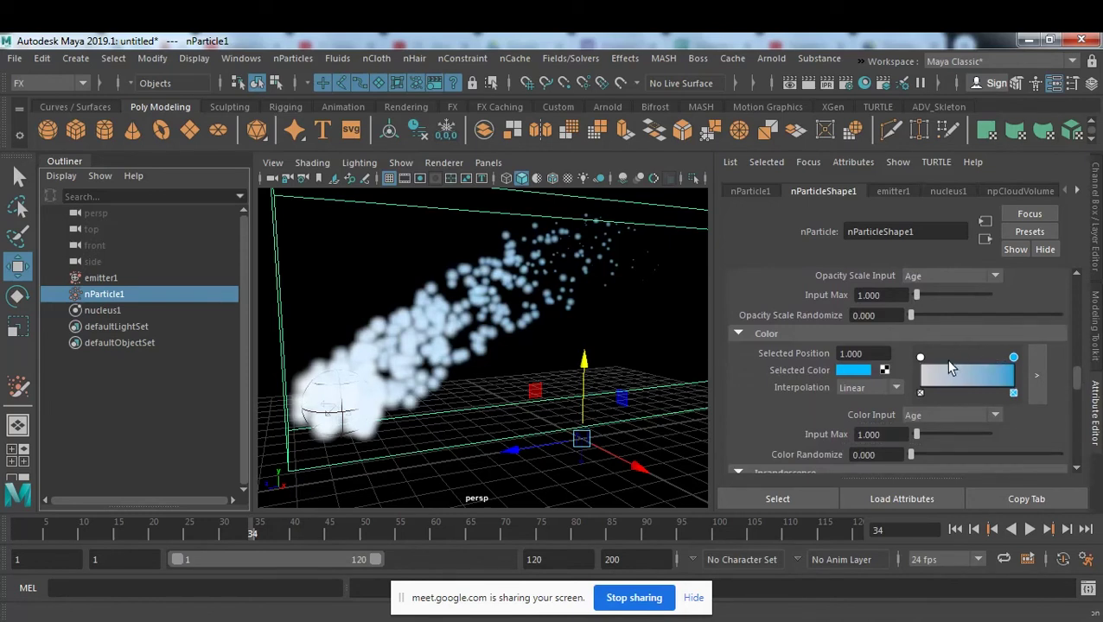
{"action": "left_click", "coordinate": [921, 358]}
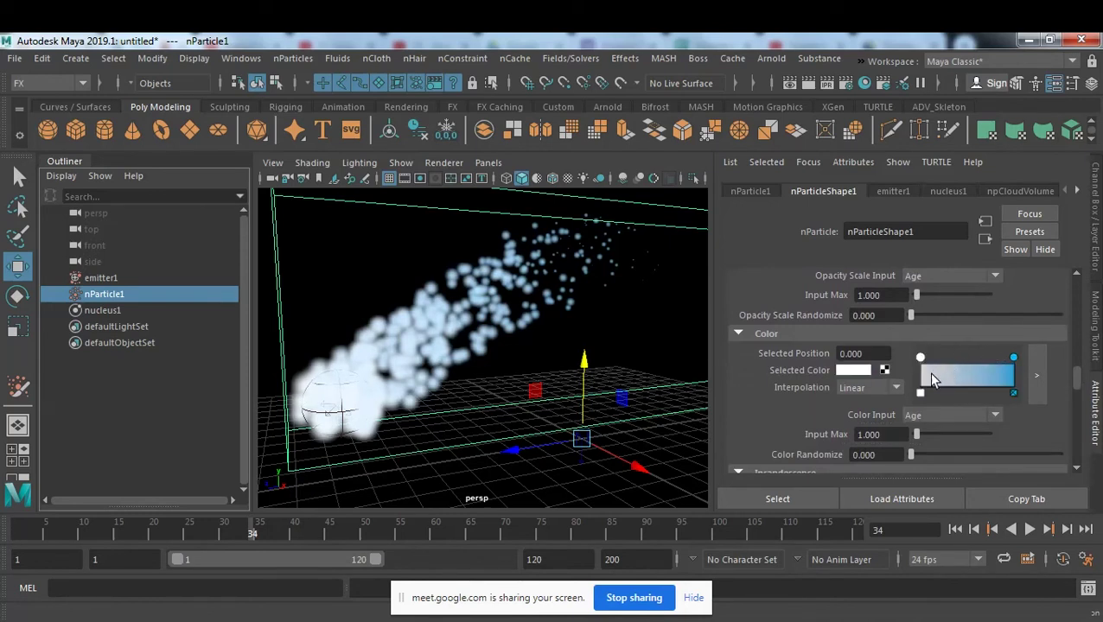
{"action": "left_click", "coordinate": [848, 371]}
{"action": "left_click", "coordinate": [786, 327]}
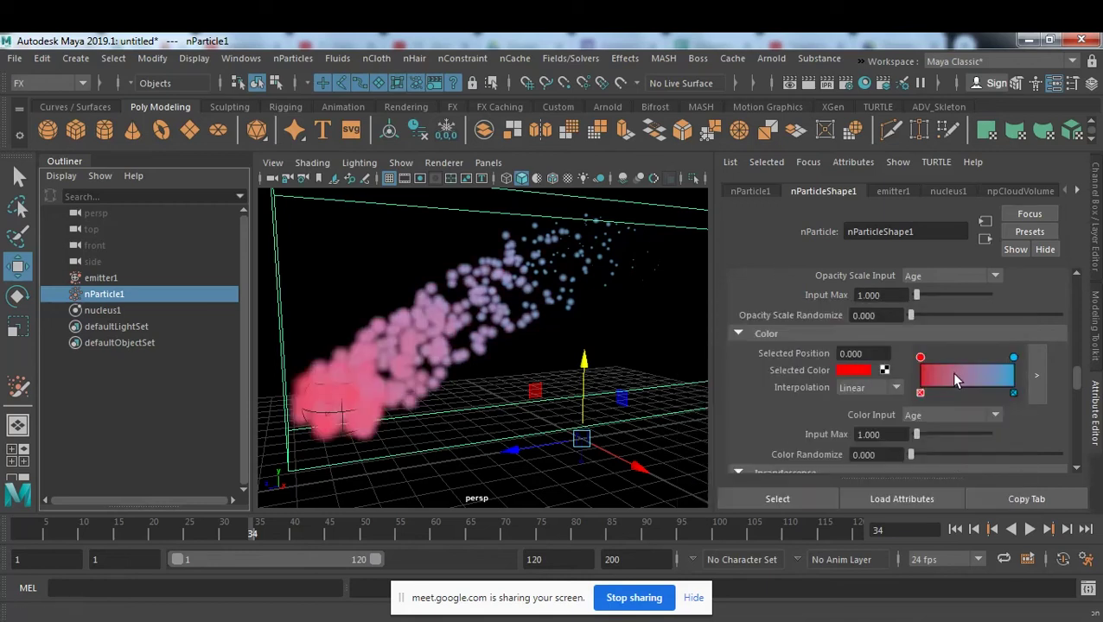
Step: Add an orange colour point in the middle of the Color ramp
{"action": "left_click", "coordinate": [953, 373]}
{"action": "left_click", "coordinate": [850, 369]}
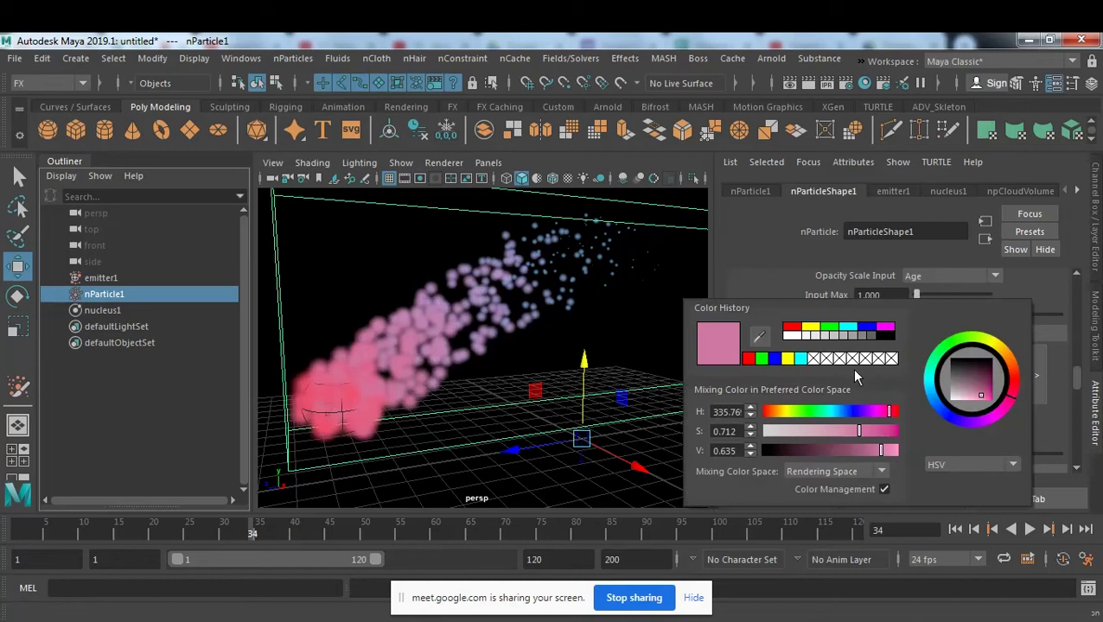
{"action": "left_click", "coordinate": [792, 328]}
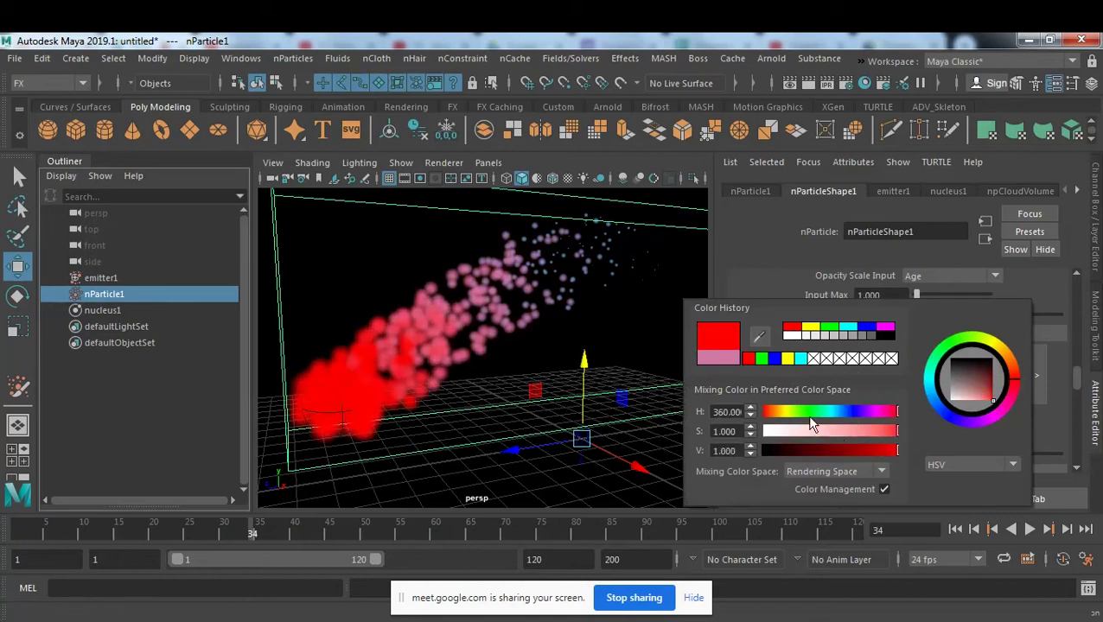
{"action": "left_click_drag", "start_coordinate": [781, 416], "coordinate": [775, 414]}
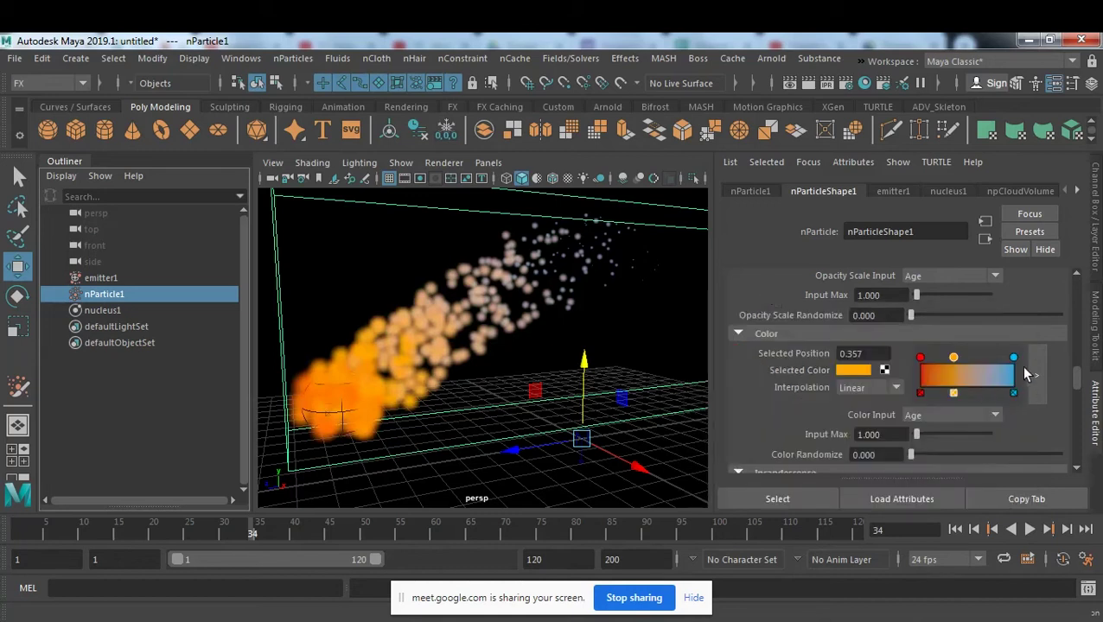
Step: Move the Color ramp's end point to 0.800 and make it dark grey
{"action": "left_click", "coordinate": [1014, 357]}
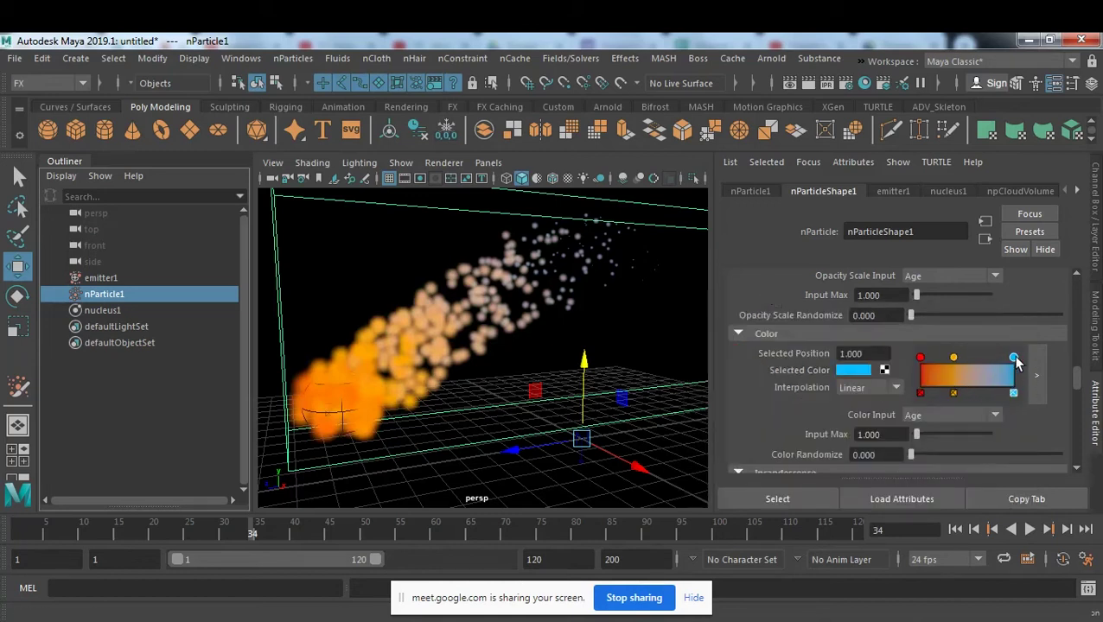
{"action": "left_click_drag", "start_coordinate": [1013, 357], "coordinate": [995, 357]}
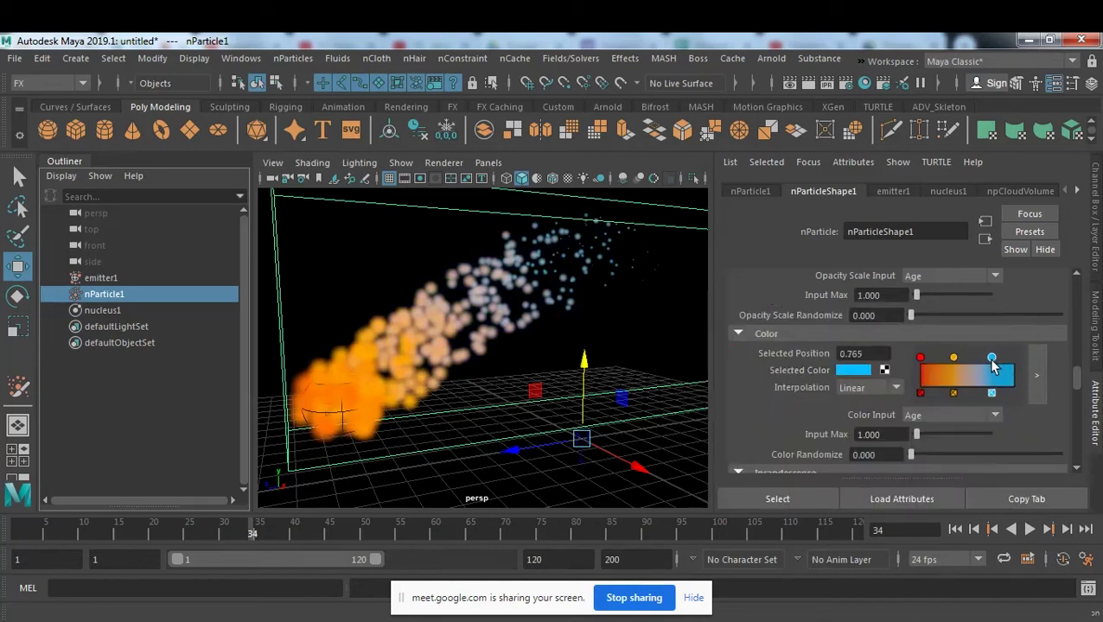
{"action": "left_click", "coordinate": [857, 373]}
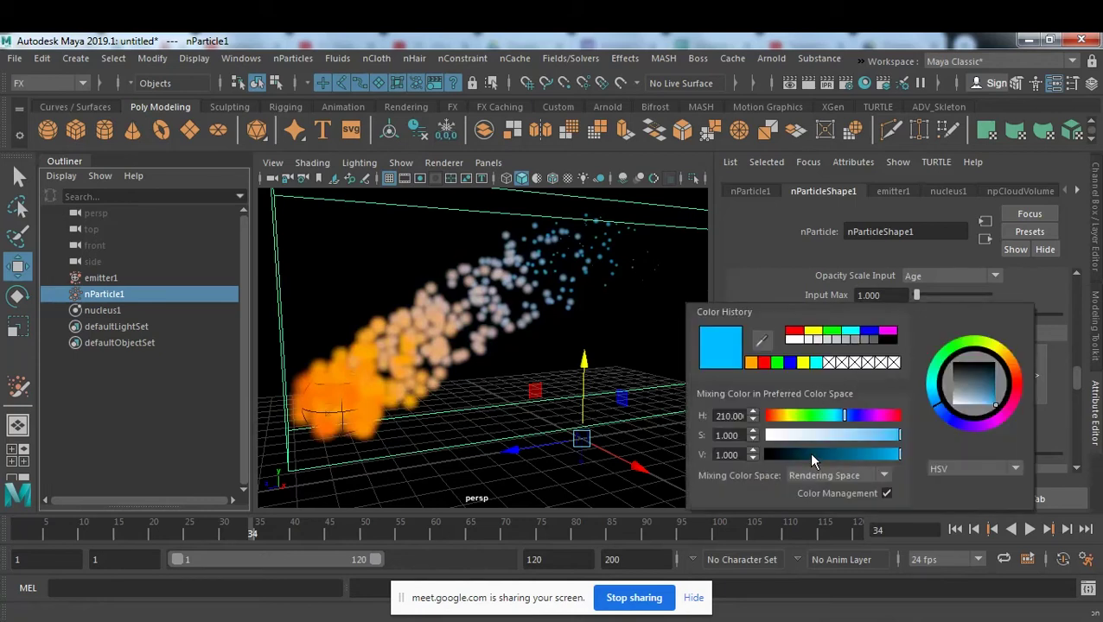
{"action": "left_click_drag", "start_coordinate": [811, 456], "coordinate": [767, 456]}
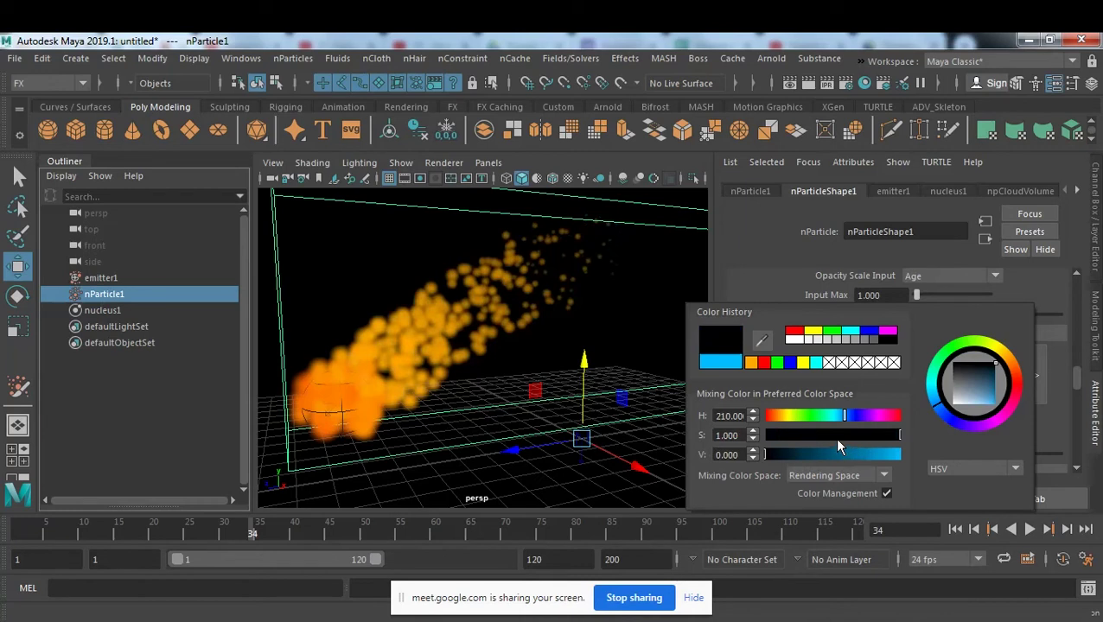
{"action": "left_click", "coordinate": [872, 339]}
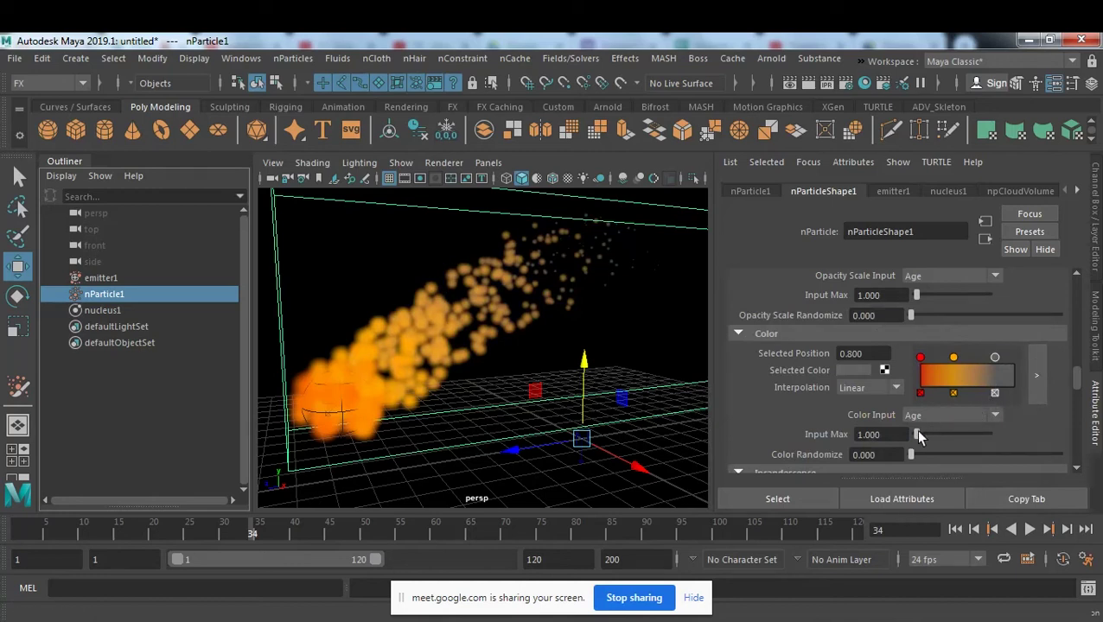
Step: Tweak Input Max, add slight Color Randomize, and switch Color Input from Age to Speed
{"action": "left_click_drag", "start_coordinate": [919, 439], "coordinate": [923, 438]}
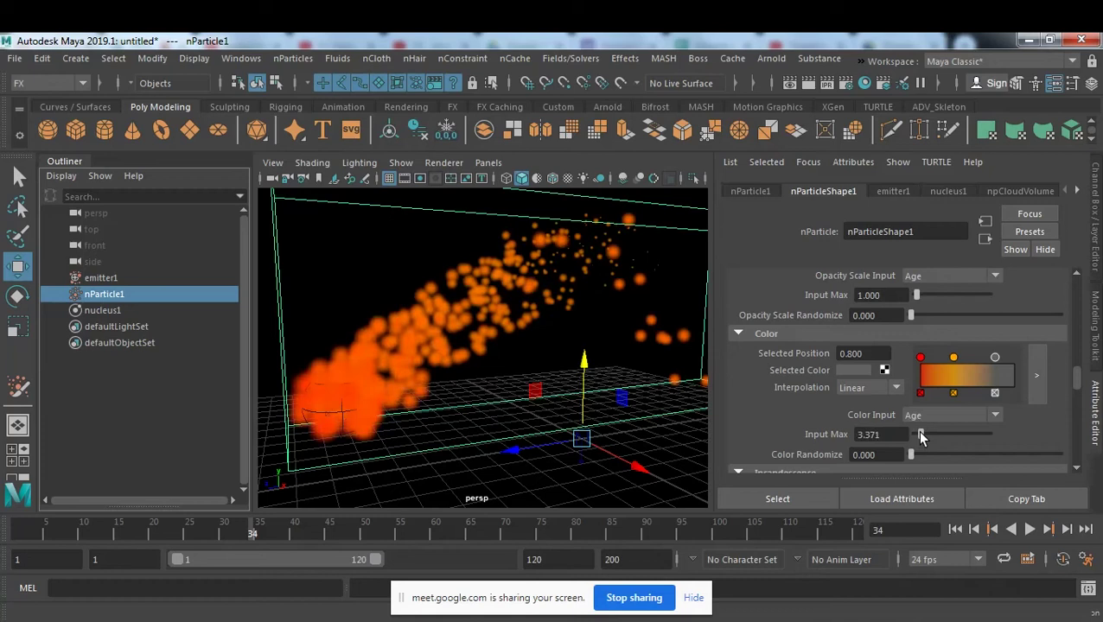
{"action": "left_click_drag", "start_coordinate": [914, 451], "coordinate": [923, 449]}
{"action": "left_click_drag", "start_coordinate": [921, 435], "coordinate": [918, 437]}
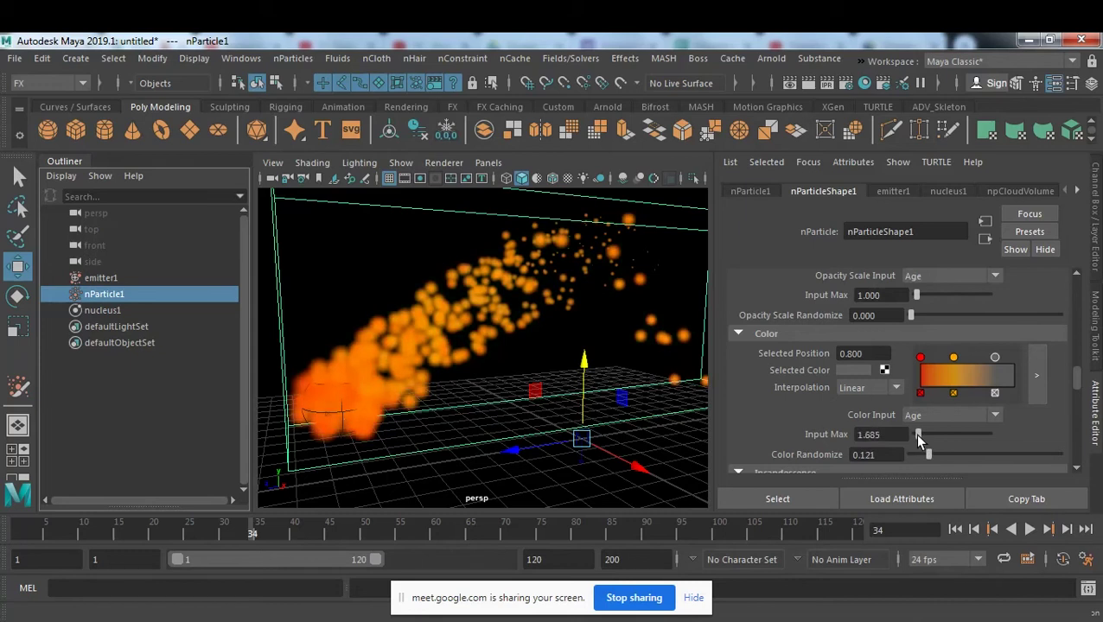
{"action": "left_click", "coordinate": [943, 421]}
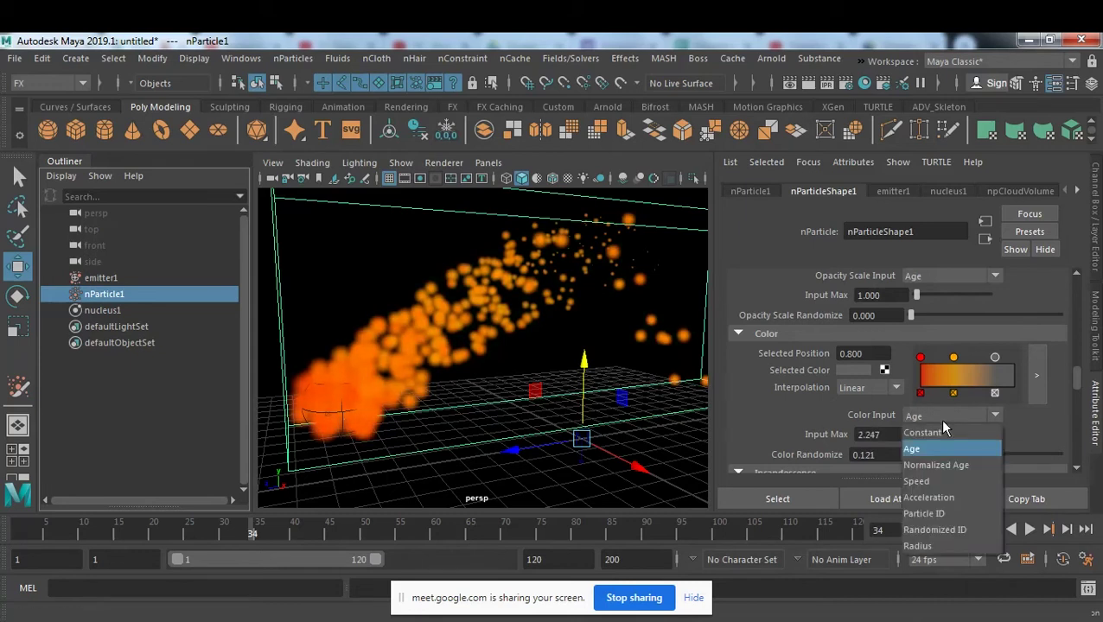
{"action": "left_click", "coordinate": [945, 480]}
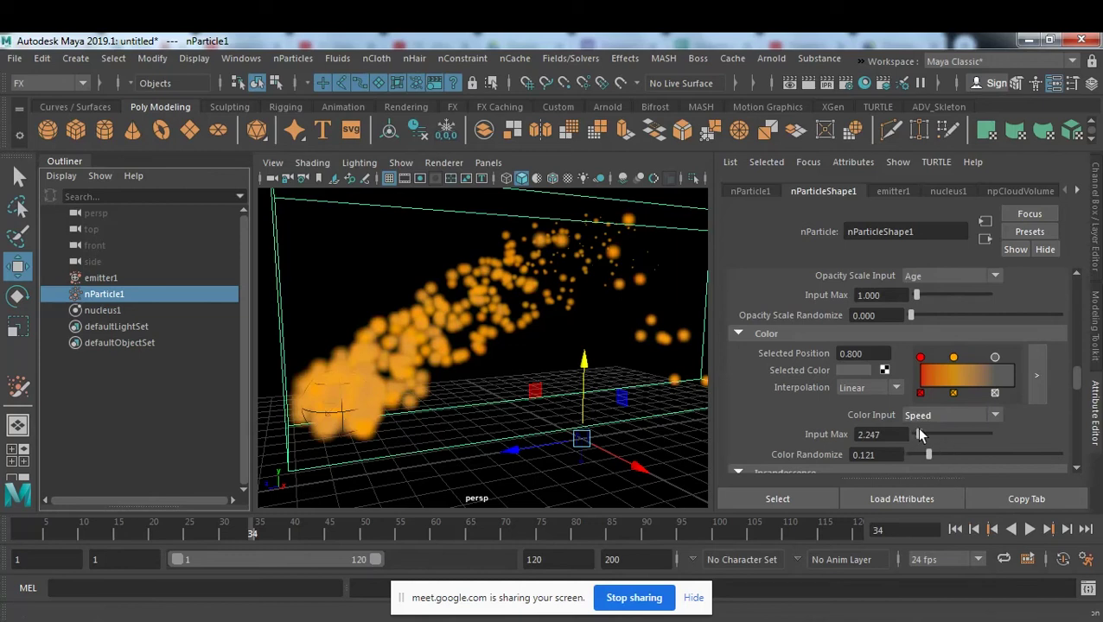
Step: Raise Input Max to 5.618, move the red point to 0.096 and the orange point to 0.287
{"action": "left_click_drag", "start_coordinate": [919, 430], "coordinate": [916, 453]}
{"action": "left_click", "coordinate": [920, 415]}
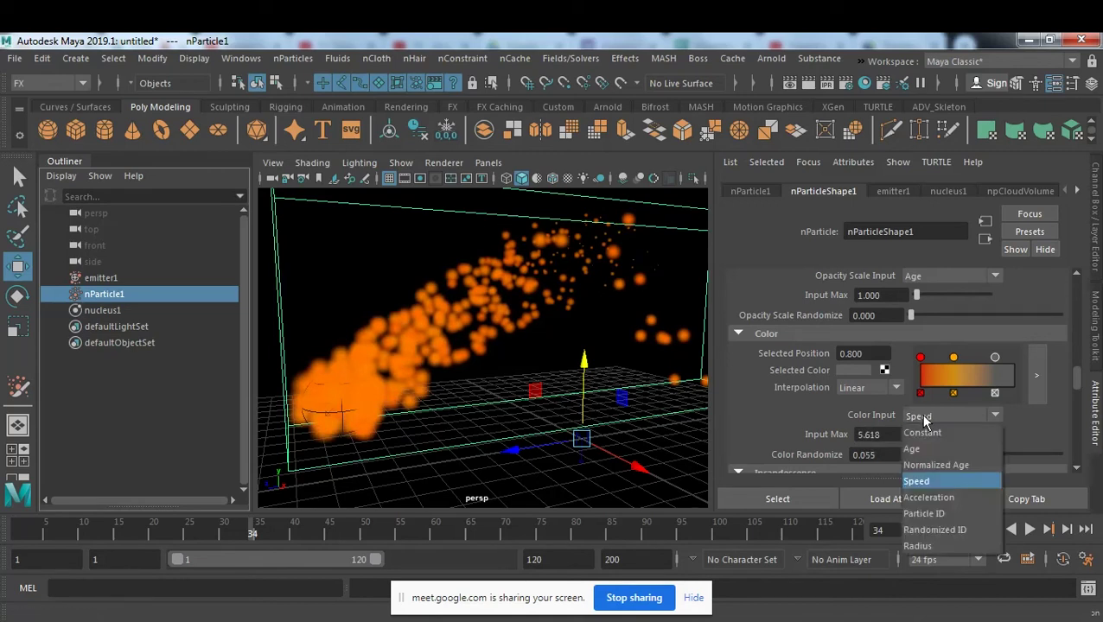
{"action": "left_click_drag", "start_coordinate": [922, 364], "coordinate": [929, 366]}
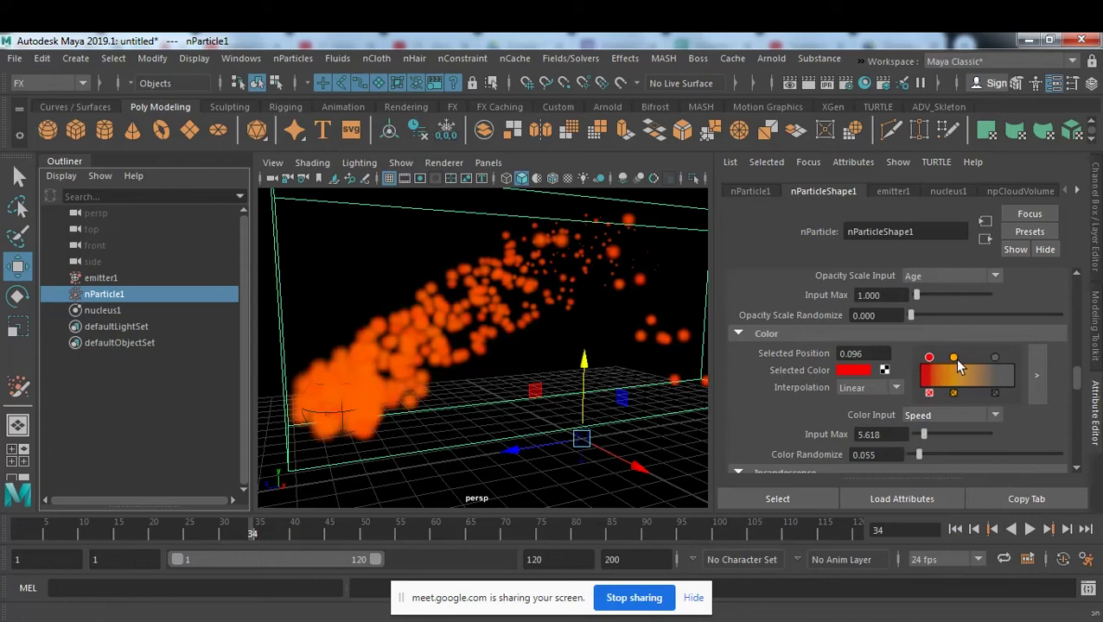
{"action": "mouse_move", "coordinate": [952, 359]}
{"action": "left_mouse_down"}
{"action": "mouse_move", "coordinate": [979, 357]}
{"action": "mouse_move", "coordinate": [933, 363]}
{"action": "left_mouse_up"}
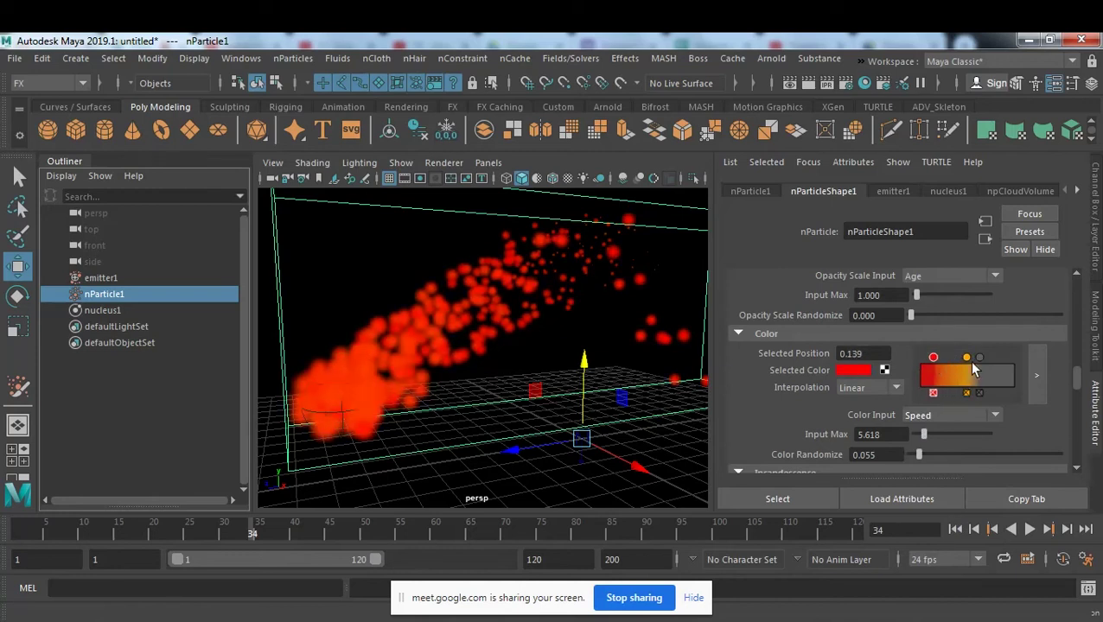
{"action": "left_click_drag", "start_coordinate": [966, 358], "coordinate": [945, 361]}
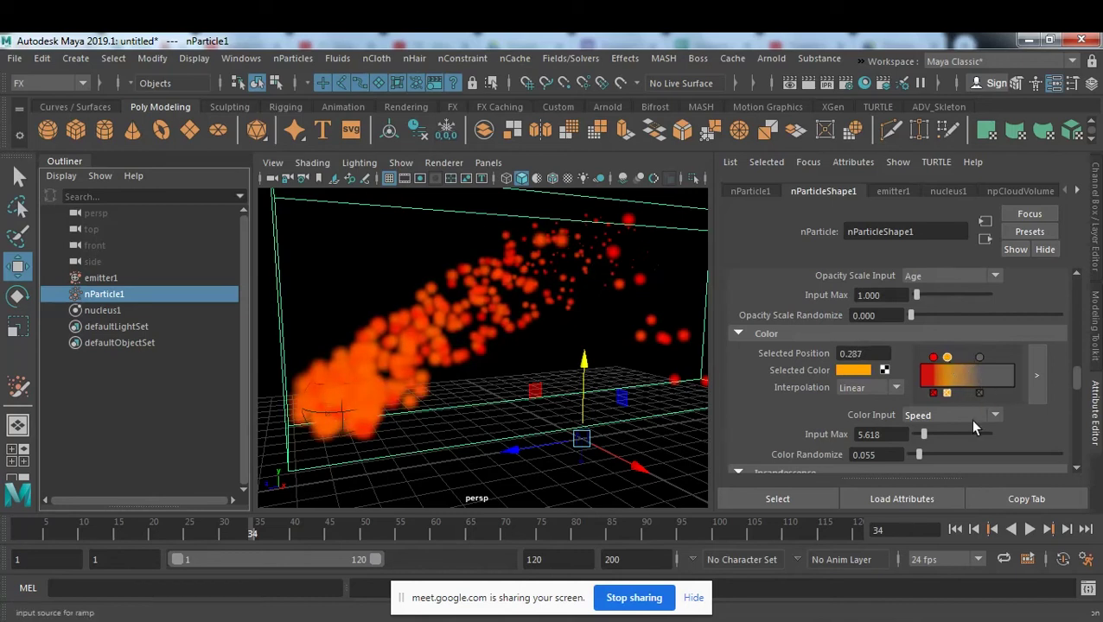
{"action": "left_click_drag", "start_coordinate": [926, 434], "coordinate": [924, 434]}
Step: Tumble around the particles, clear the selection, and replay the simulation from frame 1 twice
{"action": "left_click_drag", "start_coordinate": [326, 328], "coordinate": [496, 317], "text": "alt"}
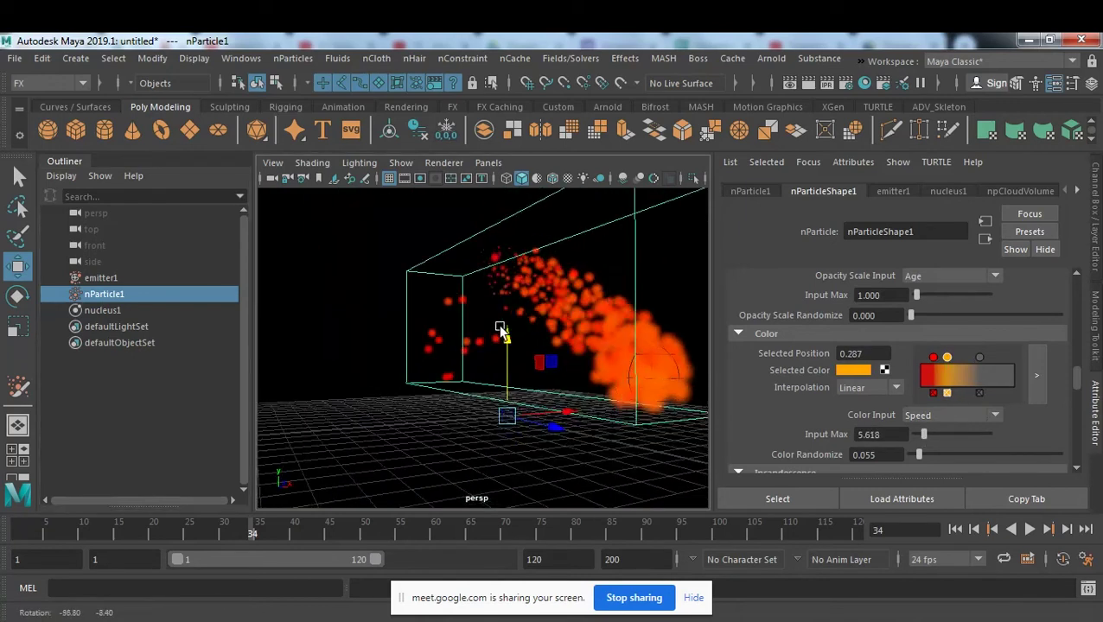
{"action": "left_click_drag", "start_coordinate": [498, 322], "coordinate": [554, 337], "text": "alt"}
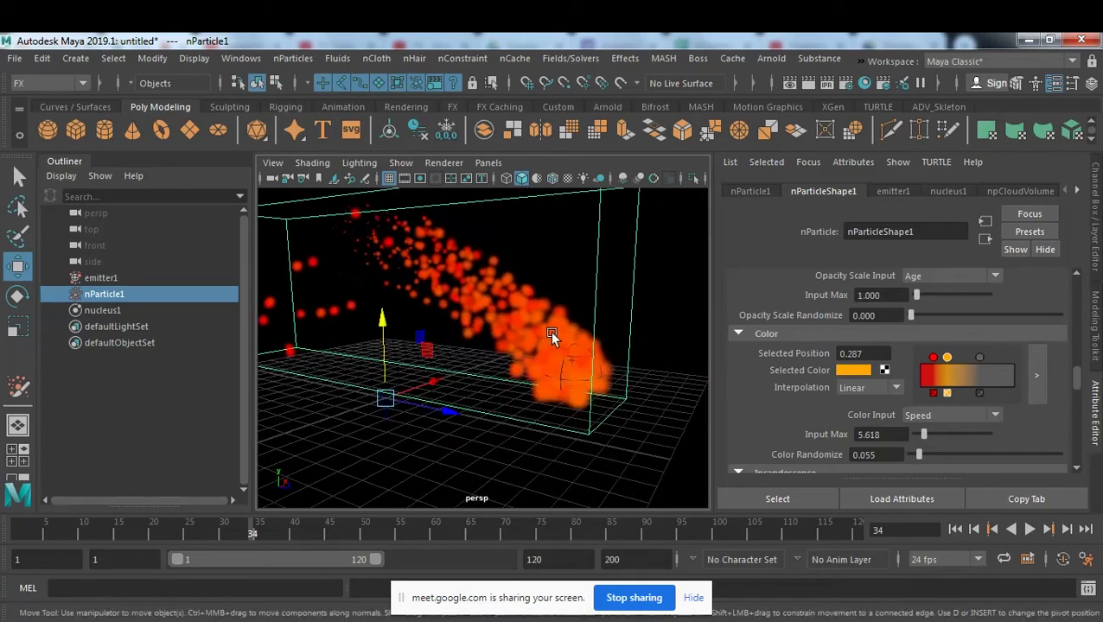
{"action": "left_click", "coordinate": [660, 313]}
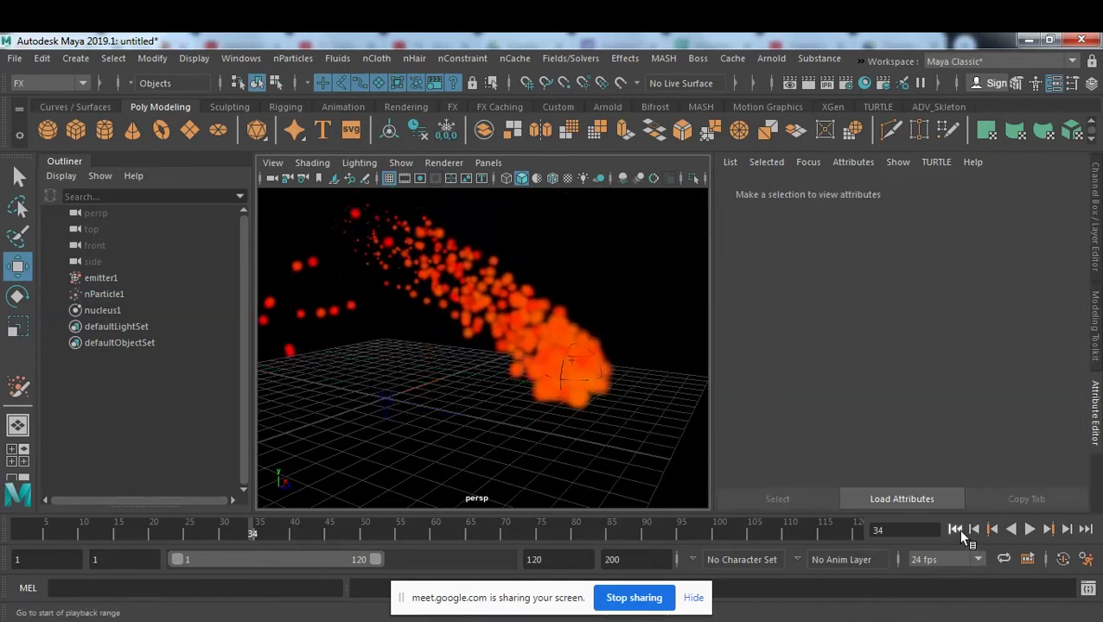
{"action": "left_click", "coordinate": [955, 529]}
{"action": "left_click", "coordinate": [1030, 530]}
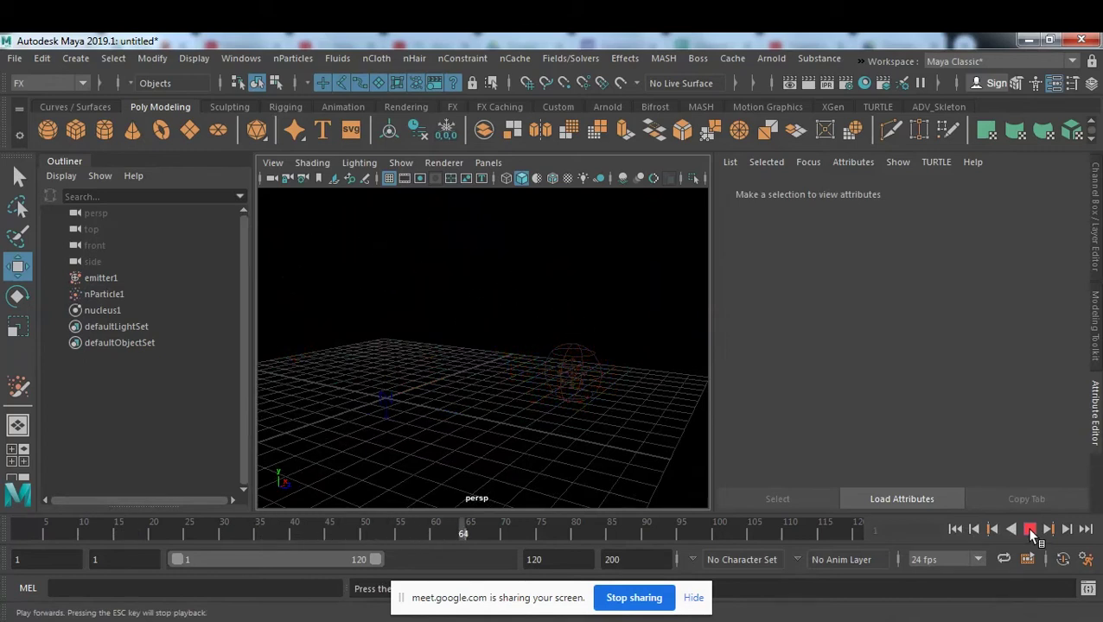
{"action": "left_click", "coordinate": [1030, 530]}
{"action": "left_click", "coordinate": [955, 529]}
{"action": "left_click", "coordinate": [1030, 529]}
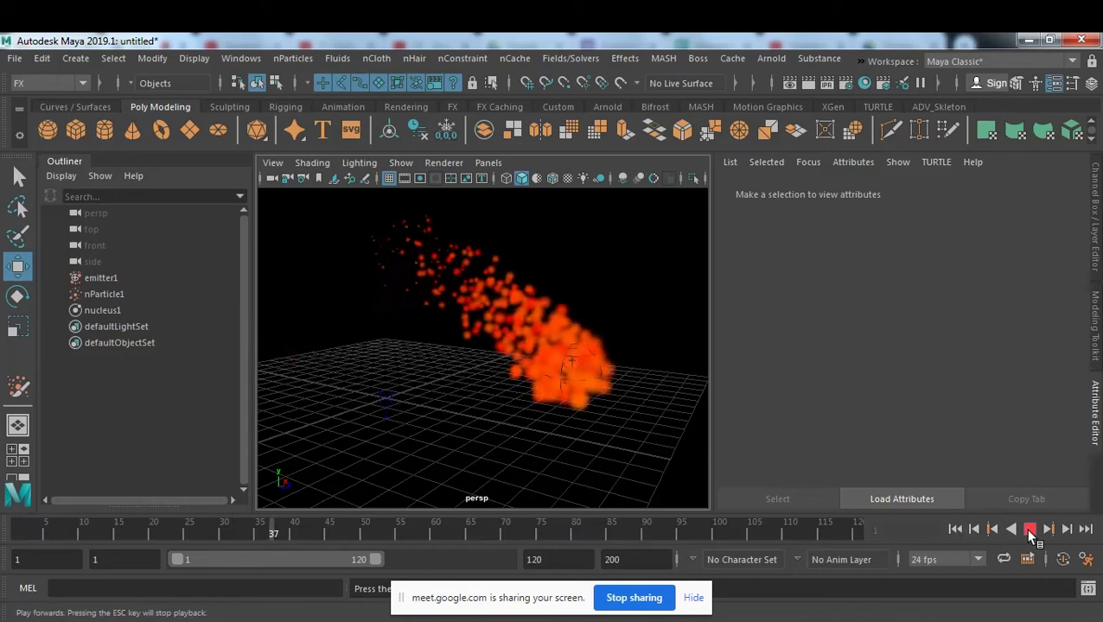
{"action": "left_click", "coordinate": [1031, 529]}
Step: Replay again, stop at frame 35, and reselect nParticle1 in the viewport
{"action": "left_click", "coordinate": [955, 529]}
{"action": "left_click", "coordinate": [1031, 530]}
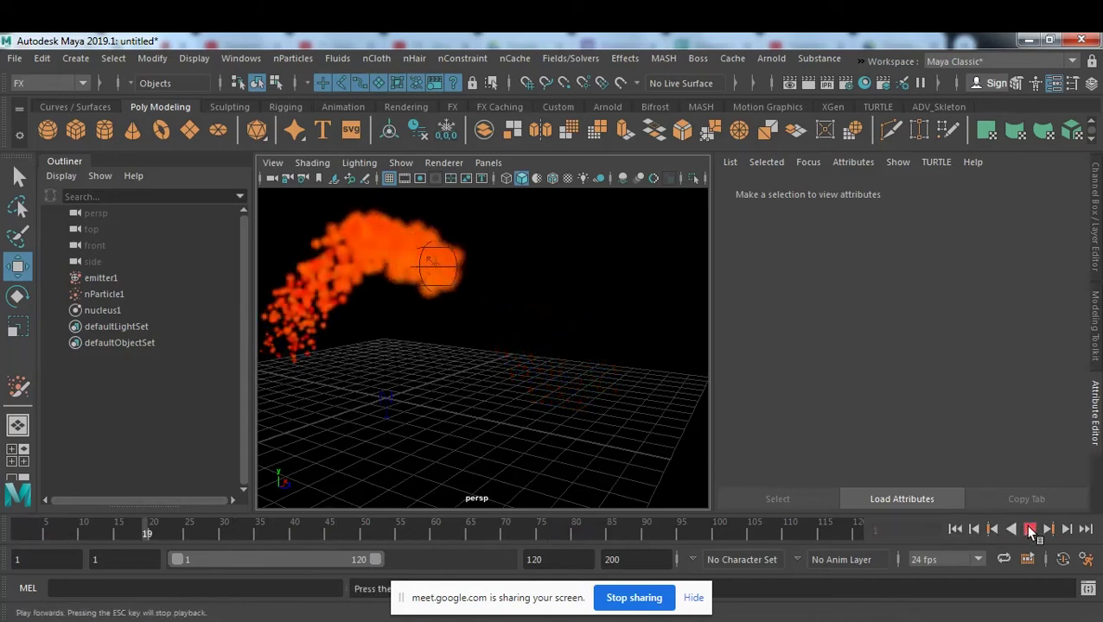
{"action": "key", "text": "Escape"}
{"action": "left_click_drag", "start_coordinate": [597, 394], "coordinate": [544, 372], "text": "alt"}
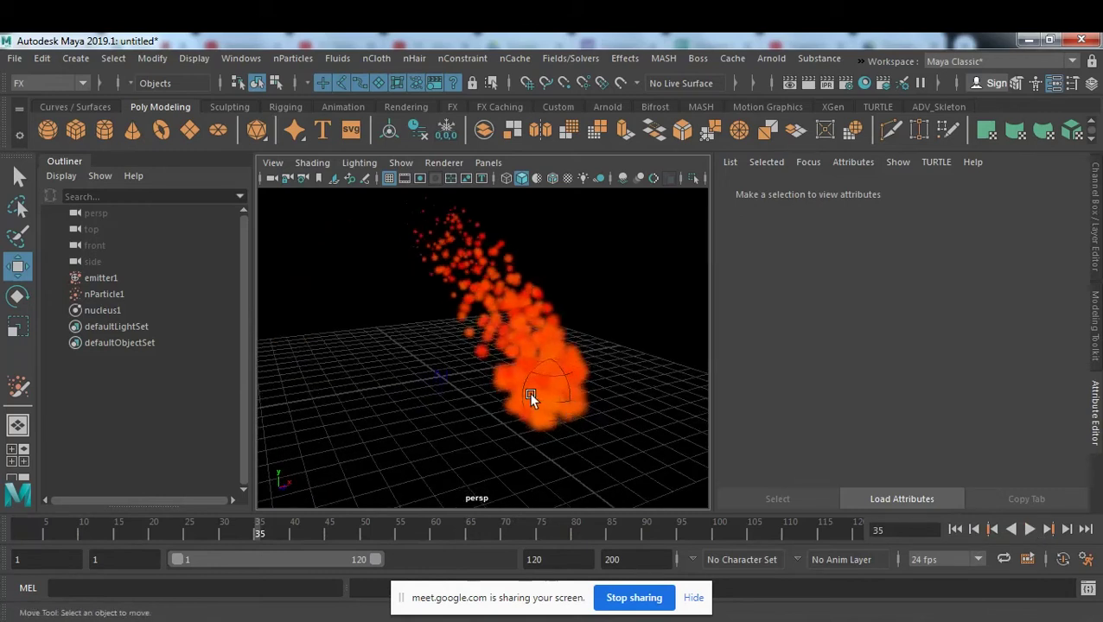
{"action": "left_click", "coordinate": [532, 339]}
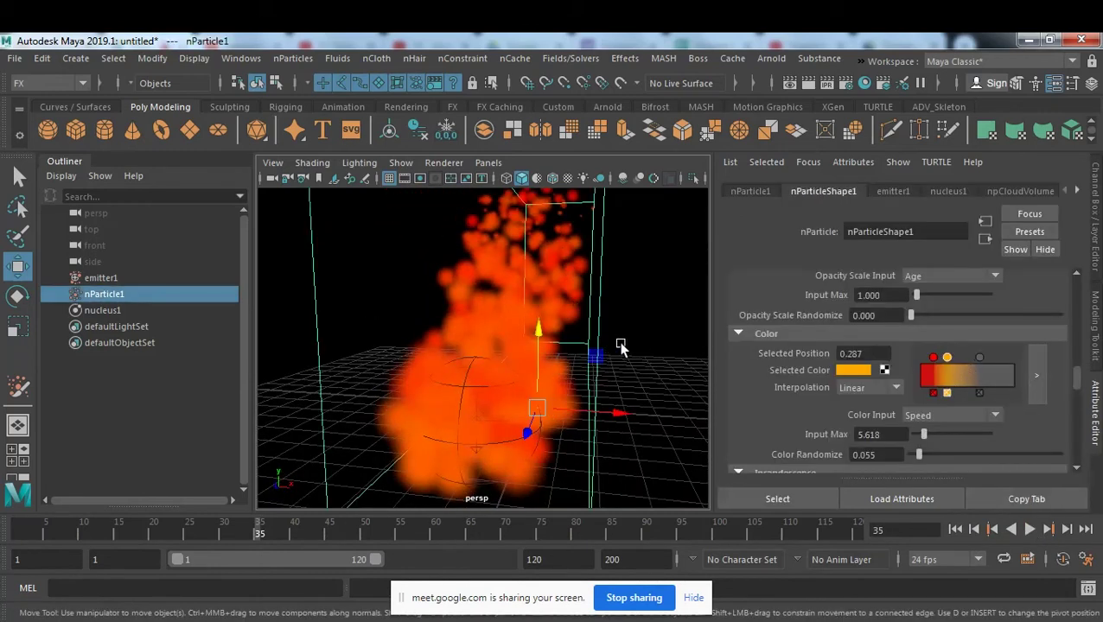
Step: Switch the Color Input to Age, then to Normalized Age
{"action": "left_click", "coordinate": [947, 419]}
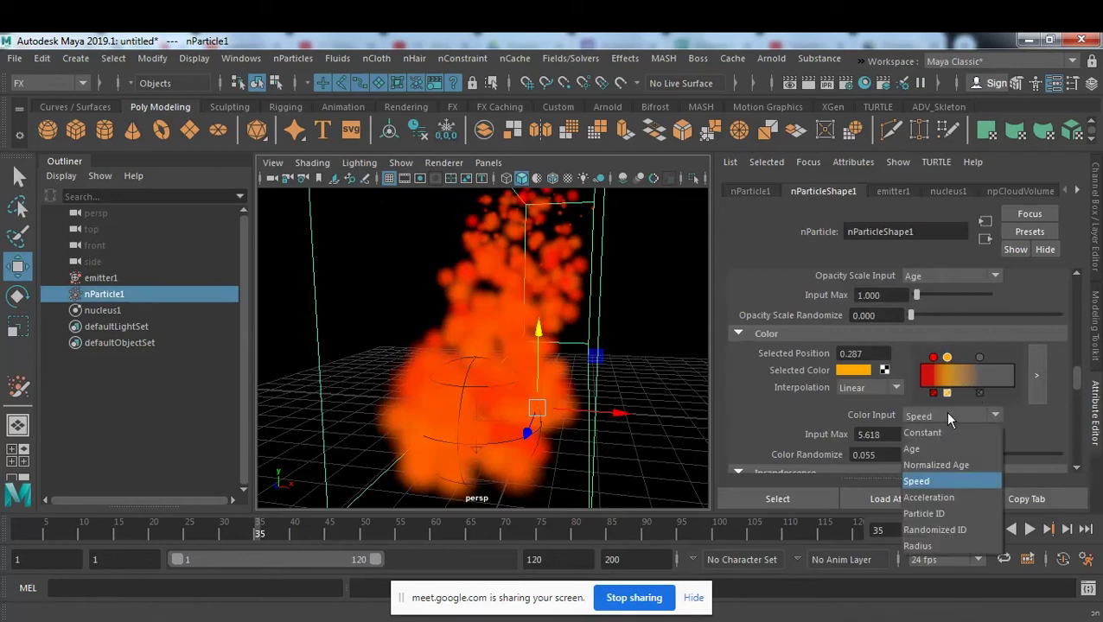
{"action": "left_click", "coordinate": [947, 449]}
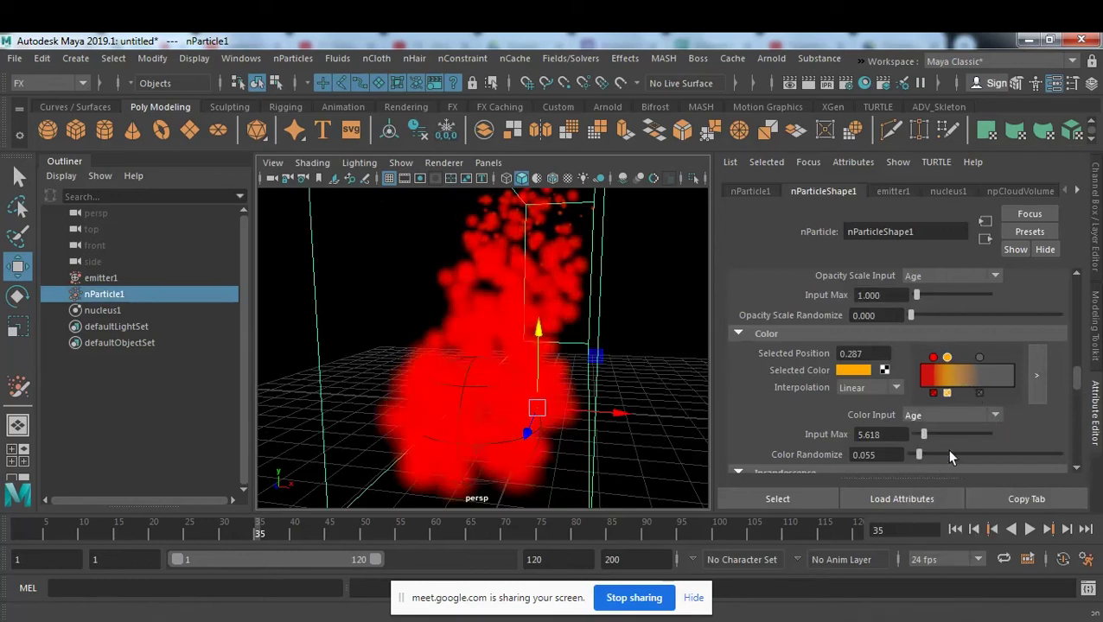
{"action": "left_click", "coordinate": [938, 414]}
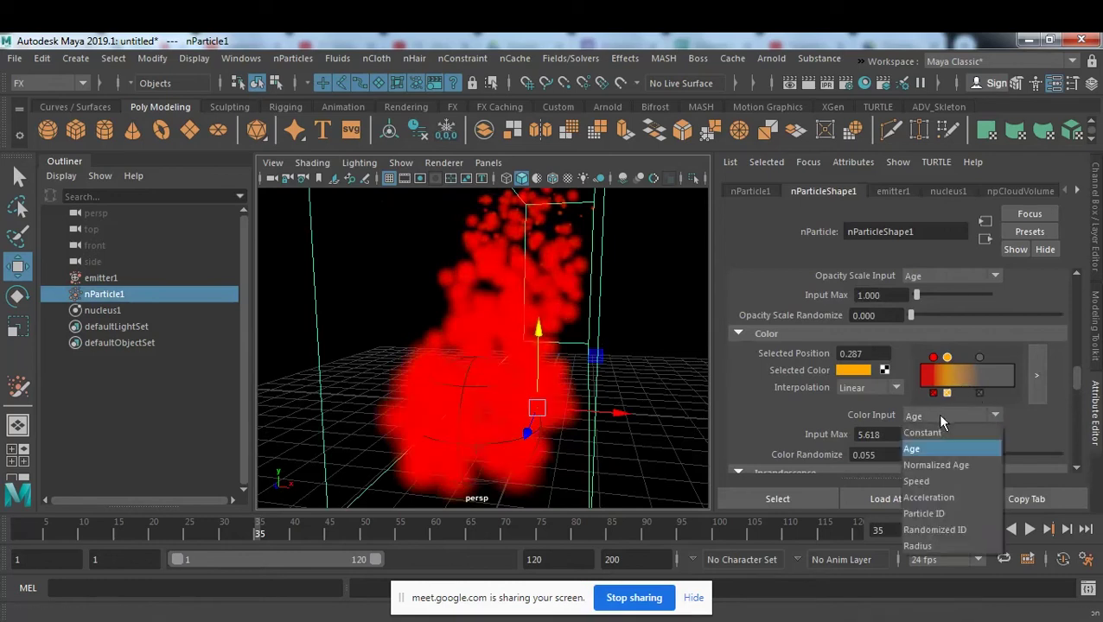
{"action": "left_click", "coordinate": [973, 465]}
Step: Set Color Randomize to 0.308 and tumble and dolly in on the spray
{"action": "mouse_move", "coordinate": [545, 372]}
{"action": "left_mouse_down", "text": "alt"}
{"action": "mouse_move", "coordinate": [487, 348]}
{"action": "mouse_move", "coordinate": [510, 353]}
{"action": "left_mouse_up", "text": "alt"}
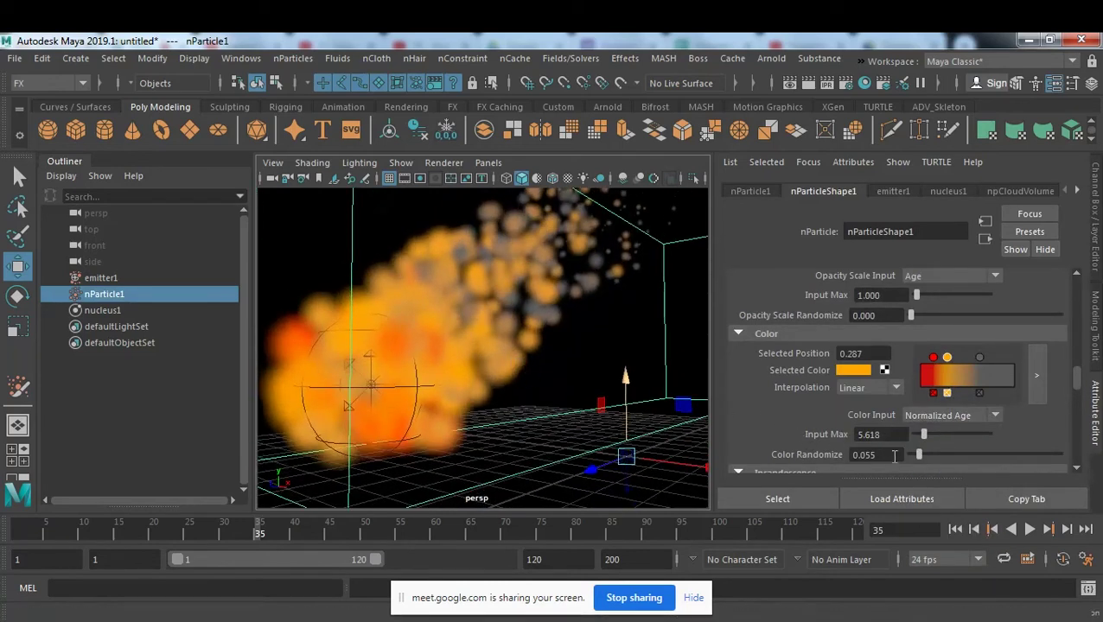
{"action": "mouse_move", "coordinate": [918, 456]}
{"action": "left_mouse_down"}
{"action": "mouse_move", "coordinate": [906, 456]}
{"action": "mouse_move", "coordinate": [946, 444]}
{"action": "mouse_move", "coordinate": [968, 456]}
{"action": "mouse_move", "coordinate": [956, 456]}
{"action": "left_mouse_up"}
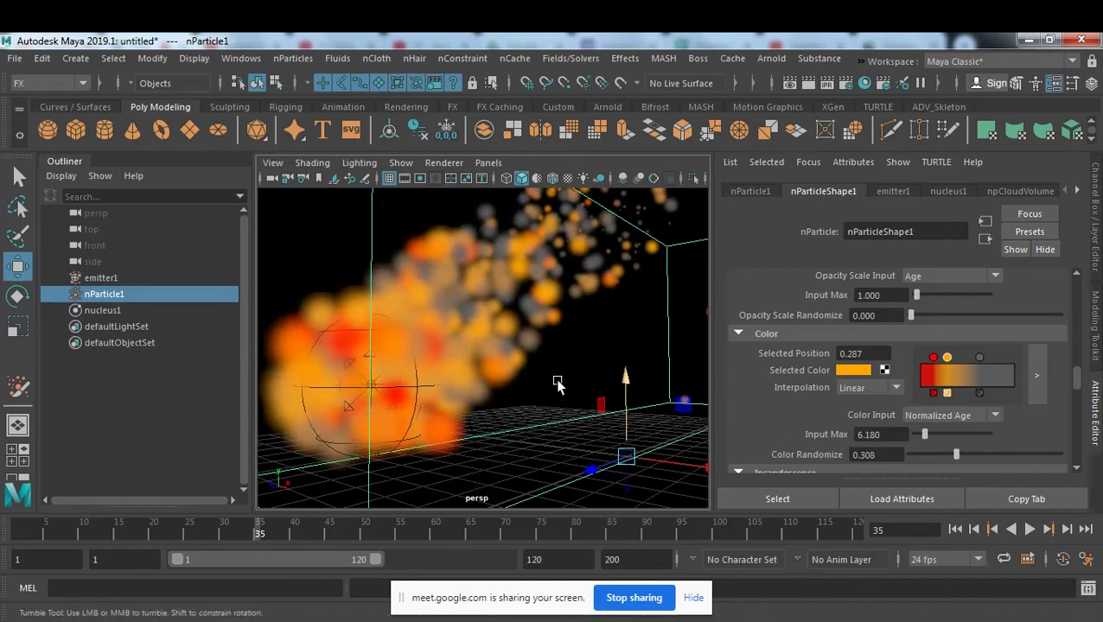
{"action": "left_click_drag", "start_coordinate": [559, 381], "coordinate": [609, 359], "text": "alt"}
{"action": "mouse_move", "coordinate": [609, 359]}
{"action": "right_mouse_down", "text": "alt"}
{"action": "mouse_move", "coordinate": [631, 361]}
{"action": "mouse_move", "coordinate": [562, 359]}
{"action": "right_mouse_up", "text": "alt"}
{"action": "left_click_drag", "start_coordinate": [545, 369], "coordinate": [650, 390], "text": "alt"}
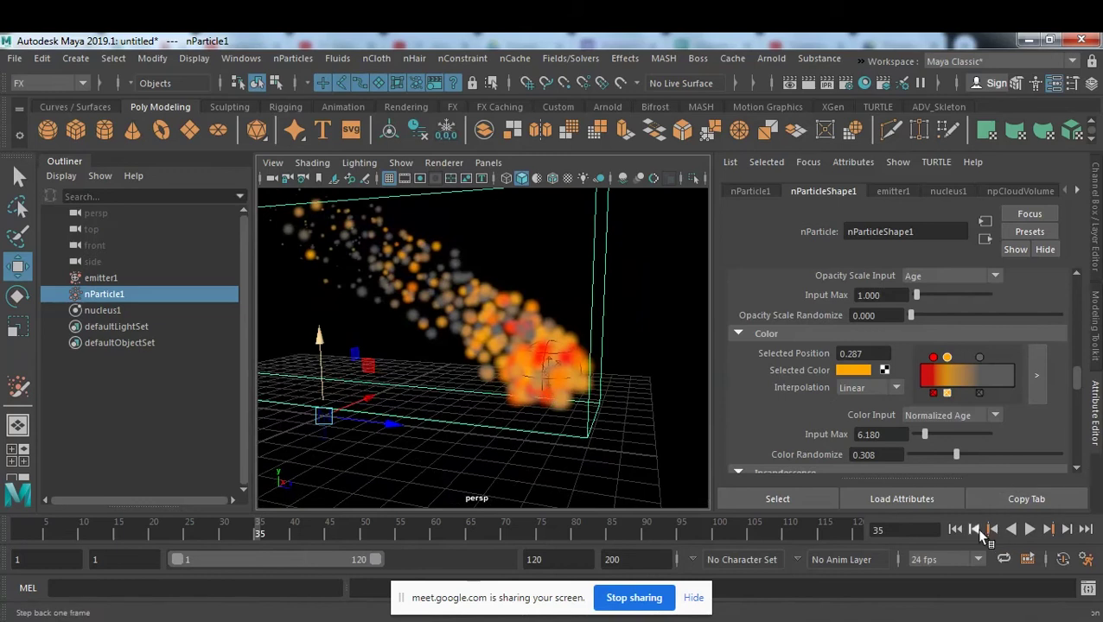
Step: Replay to frame 115, then add a point at 0.522 on the Incandescence ramp
{"action": "left_click", "coordinate": [955, 529]}
{"action": "left_click", "coordinate": [1029, 530]}
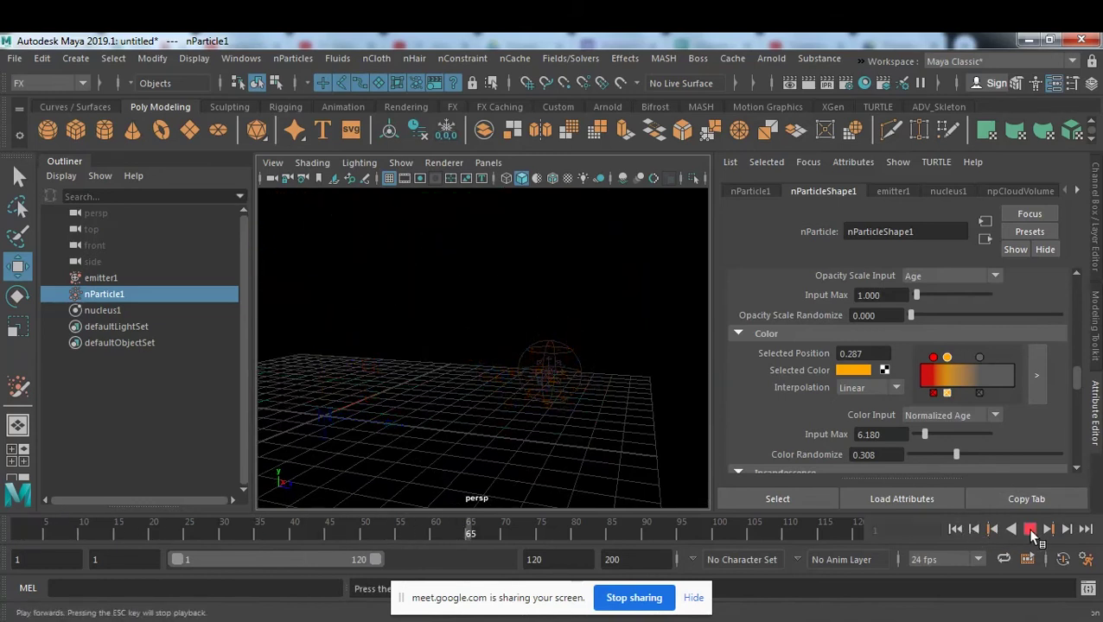
{"action": "left_click", "coordinate": [1030, 530]}
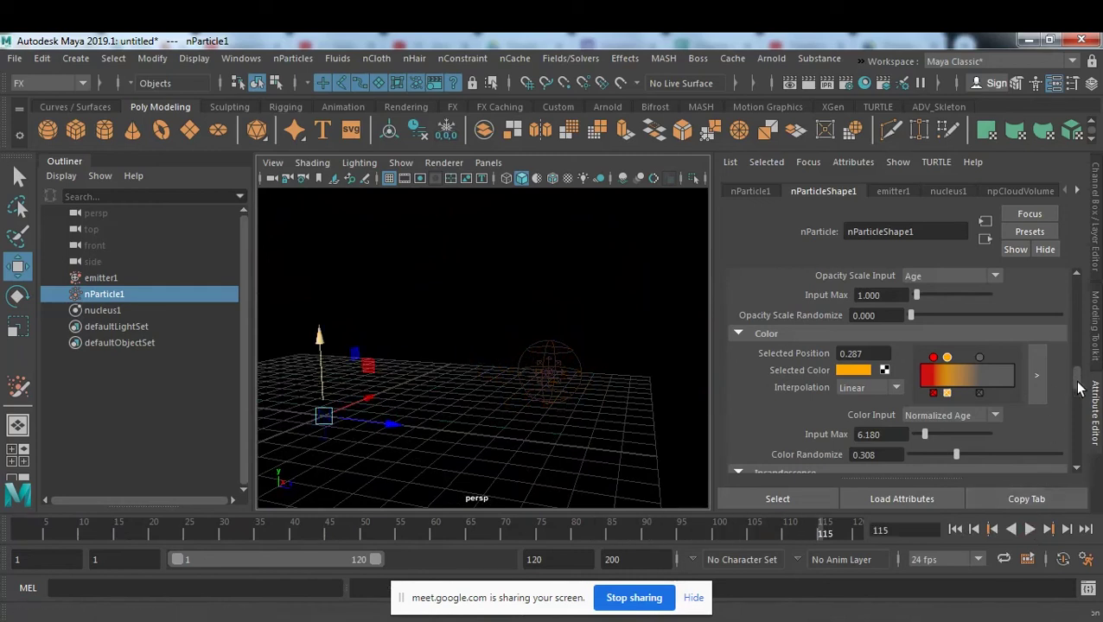
{"action": "mouse_move", "coordinate": [1079, 388]}
{"action": "left_mouse_down"}
{"action": "mouse_move", "coordinate": [1079, 407]}
{"action": "mouse_move", "coordinate": [1079, 396]}
{"action": "left_mouse_up"}
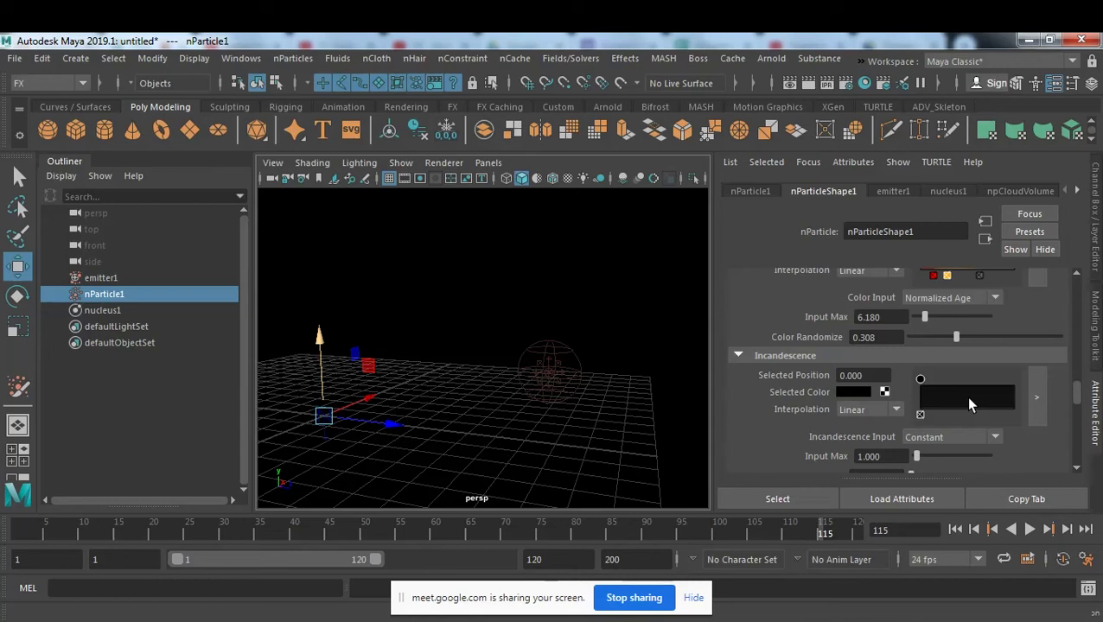
{"action": "left_click", "coordinate": [969, 405]}
Step: Make the Incandescence ramp orange on the left and red toward the end, near 0.904
{"action": "left_click", "coordinate": [856, 394]}
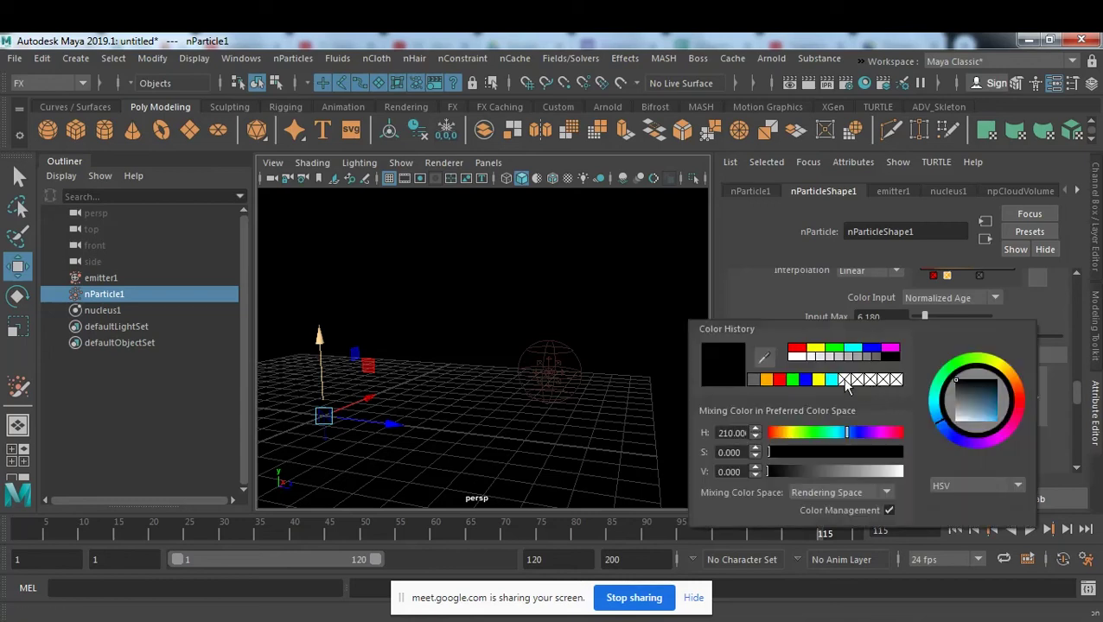
{"action": "left_click", "coordinate": [766, 383]}
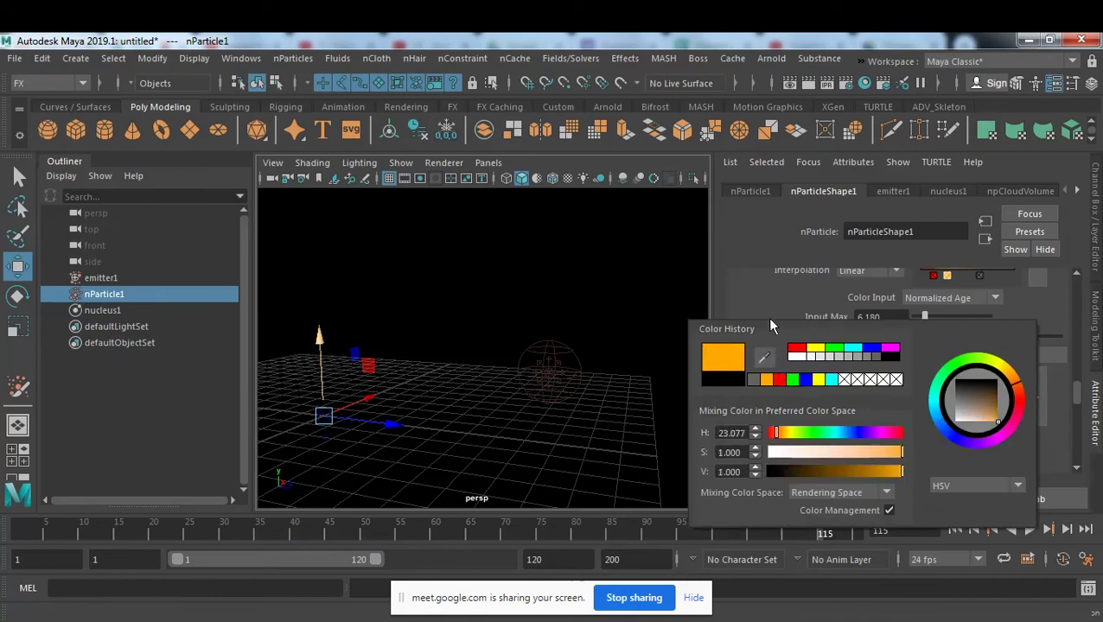
{"action": "left_click", "coordinate": [969, 378]}
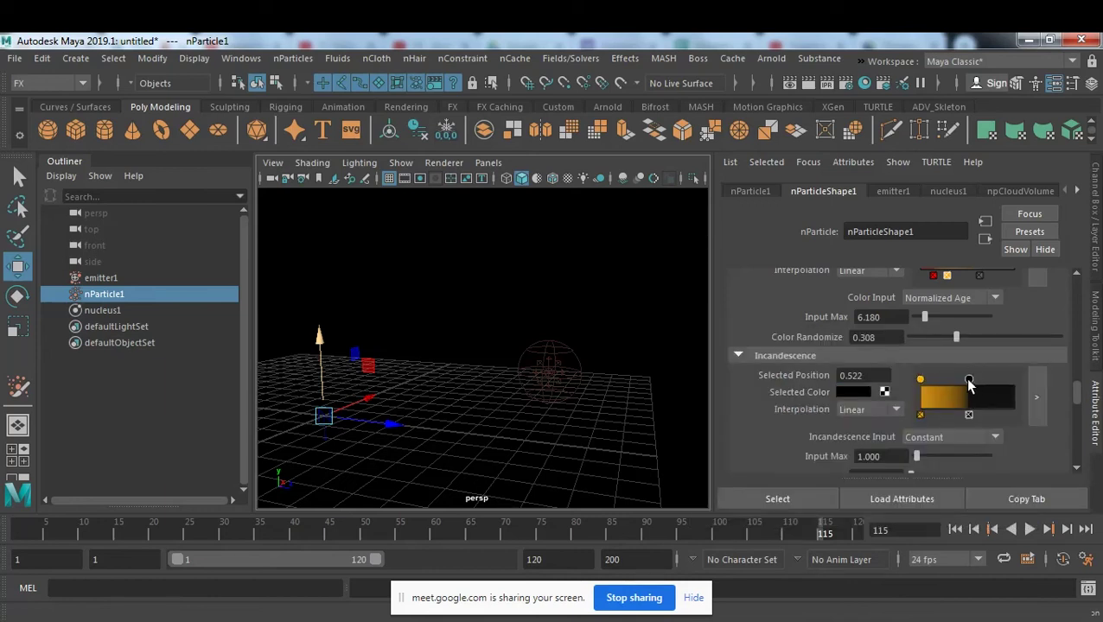
{"action": "left_click", "coordinate": [854, 393]}
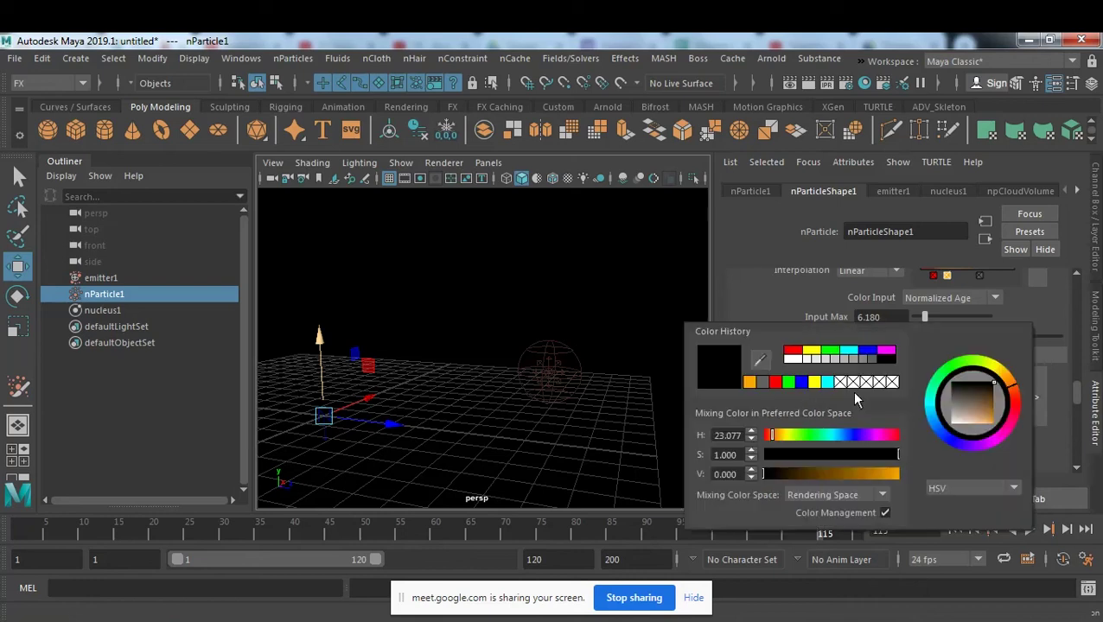
{"action": "left_click", "coordinate": [792, 350]}
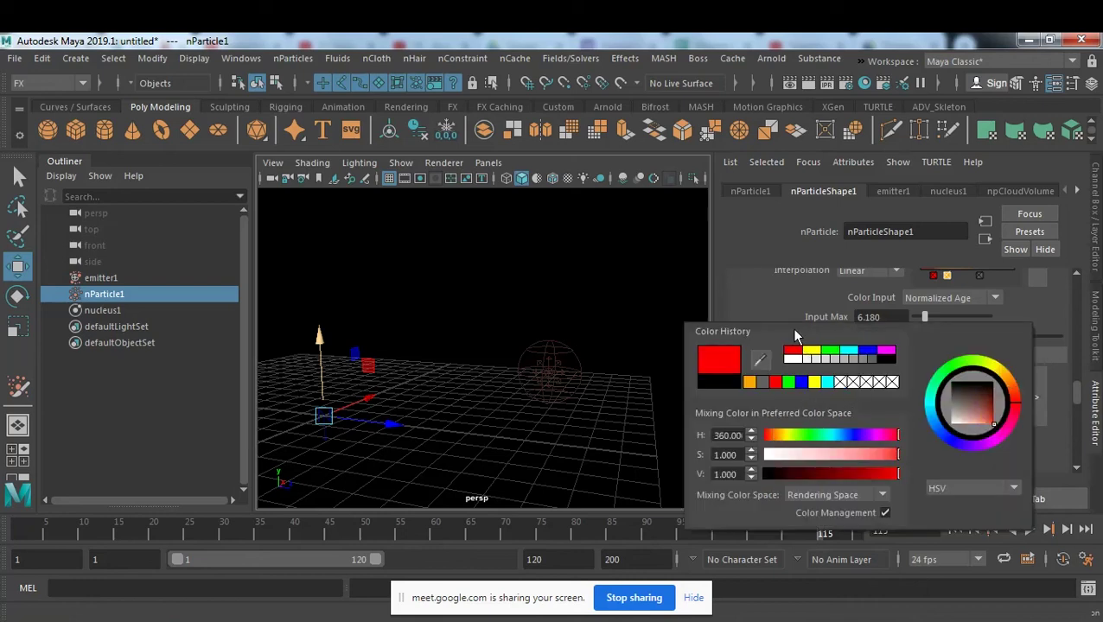
{"action": "left_click", "coordinate": [1004, 405]}
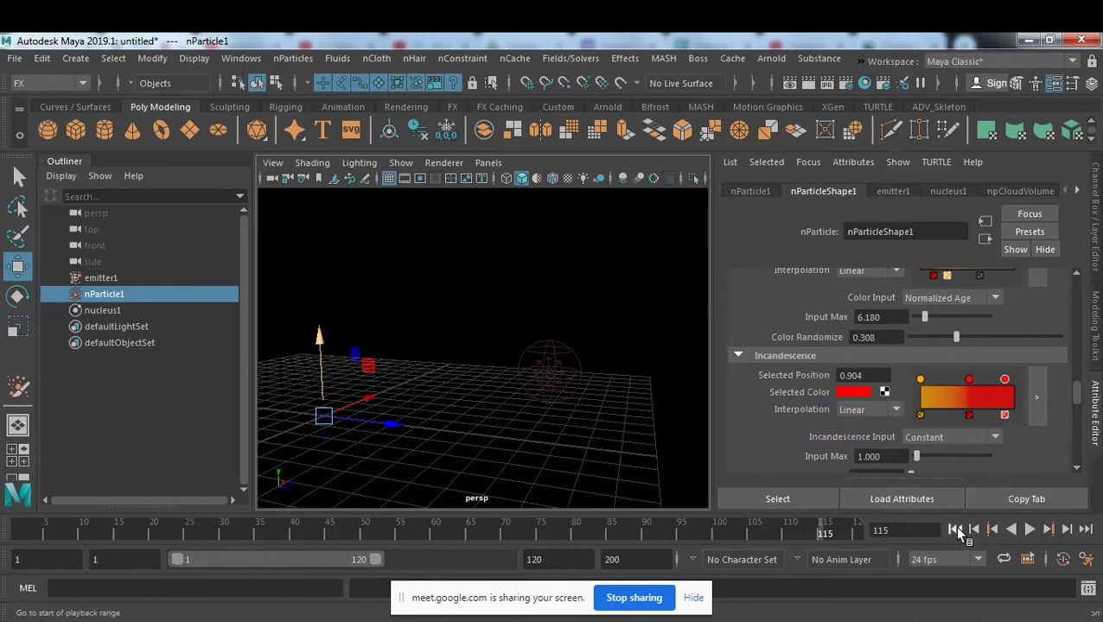
Step: Rewind and preview the glow with textured, all-lights display (6, 7), then press 5
{"action": "left_click", "coordinate": [955, 529]}
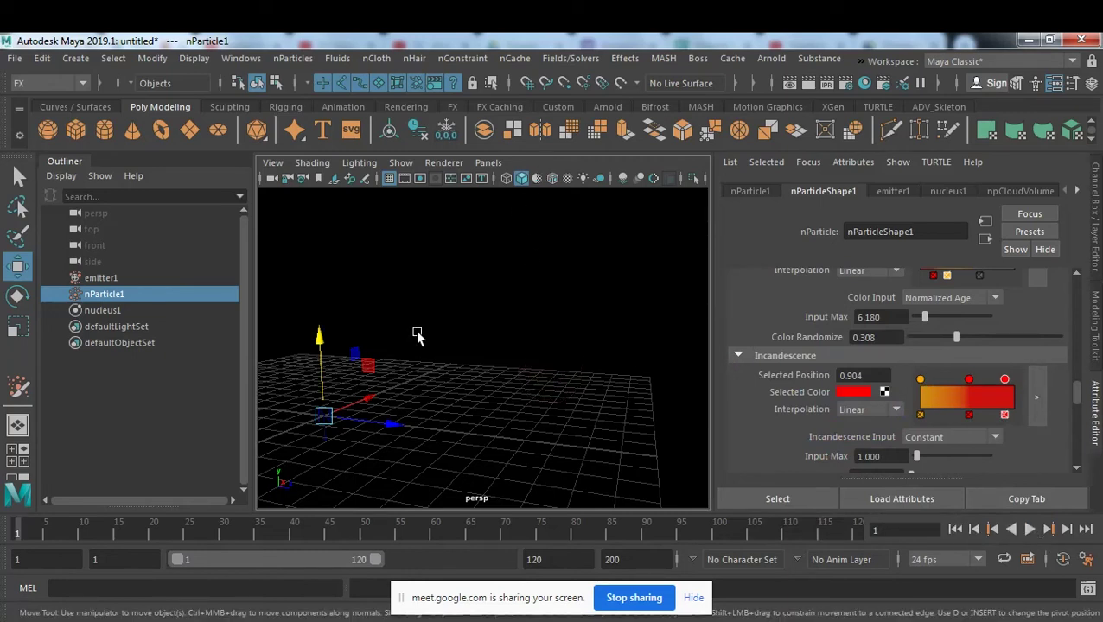
{"action": "key", "text": "6"}
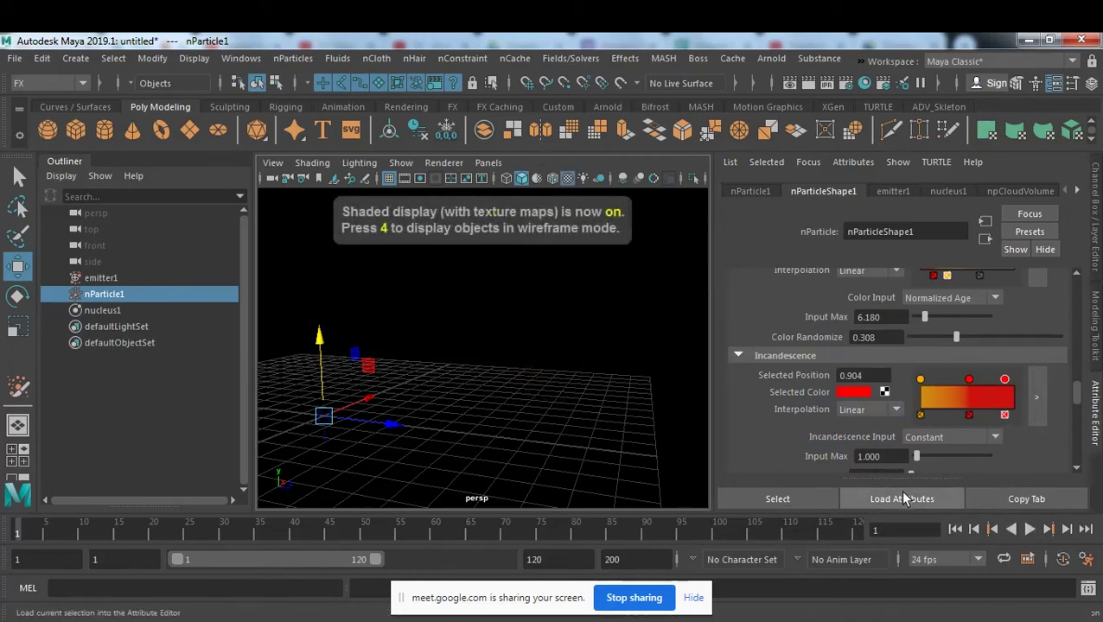
{"action": "key", "text": "7"}
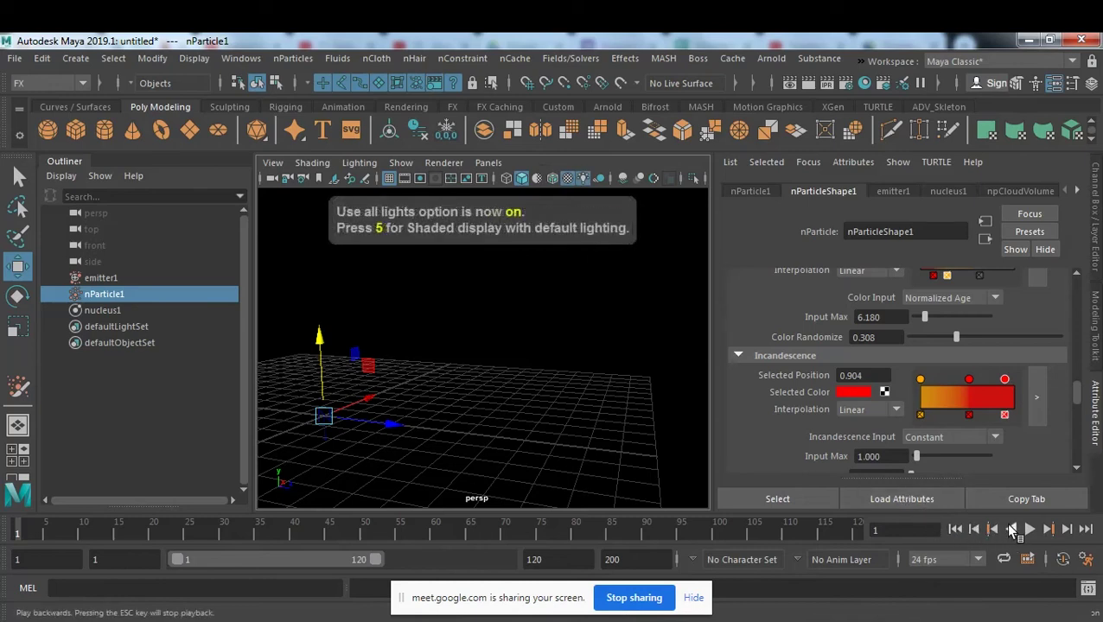
{"action": "left_click", "coordinate": [1030, 530]}
{"action": "left_click", "coordinate": [1030, 531]}
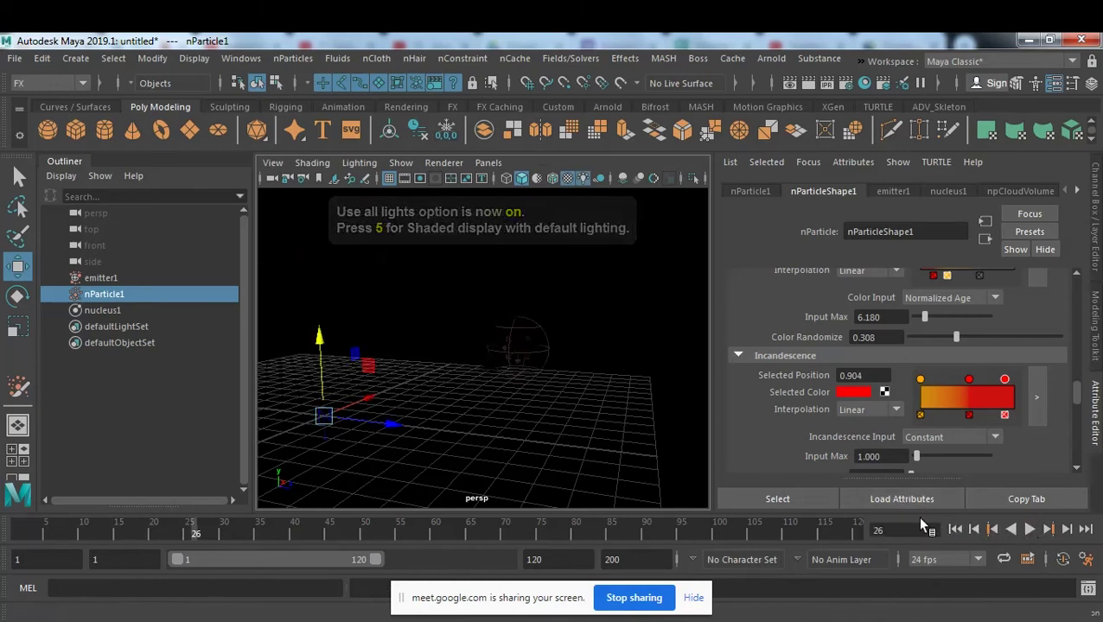
{"action": "key", "text": "5"}
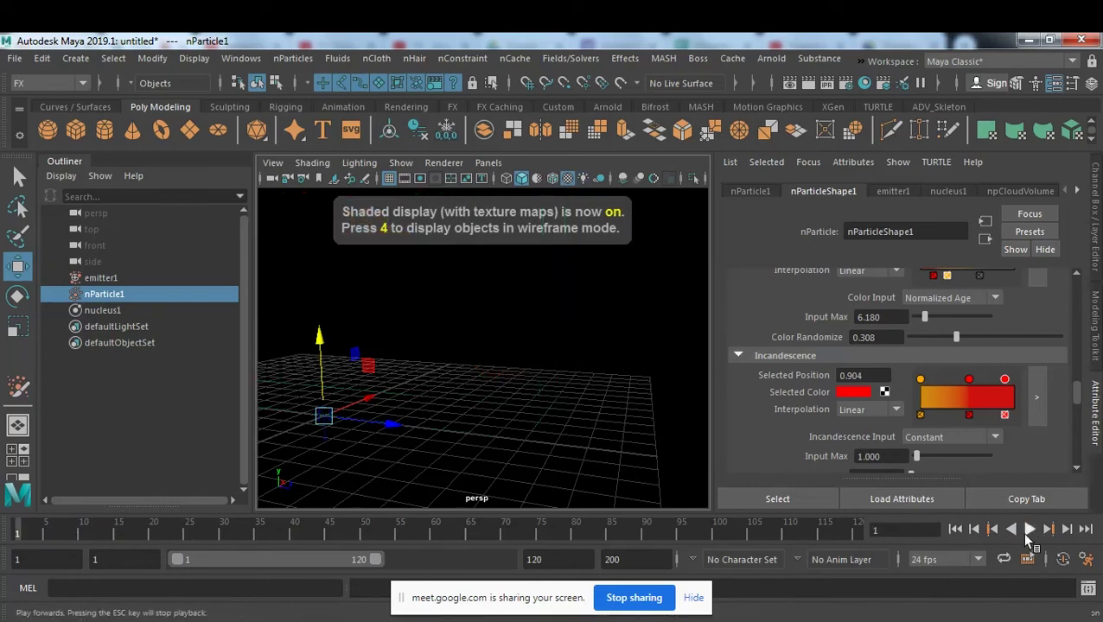
Step: Preview the glowing spray to frame 34, tumble around it, reselect nParticle1, and bring up Fields/Solvers
{"action": "left_click", "coordinate": [1029, 529]}
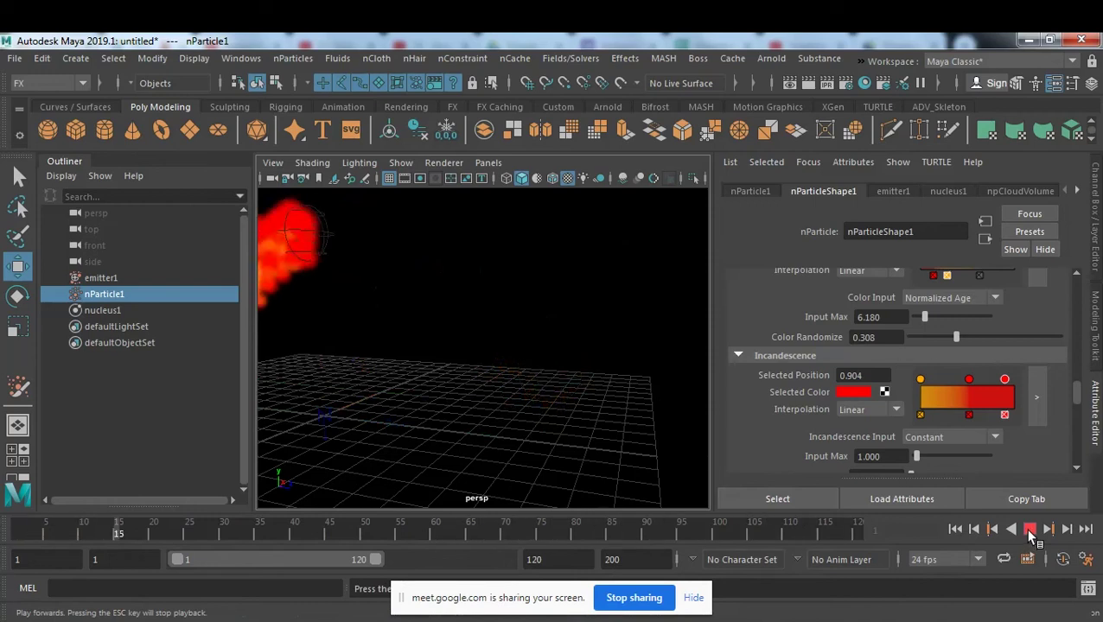
{"action": "left_click", "coordinate": [1030, 529]}
{"action": "mouse_move", "coordinate": [325, 303]}
{"action": "left_mouse_down", "text": "alt"}
{"action": "mouse_move", "coordinate": [601, 398]}
{"action": "mouse_move", "coordinate": [610, 417]}
{"action": "left_mouse_up", "text": "alt"}
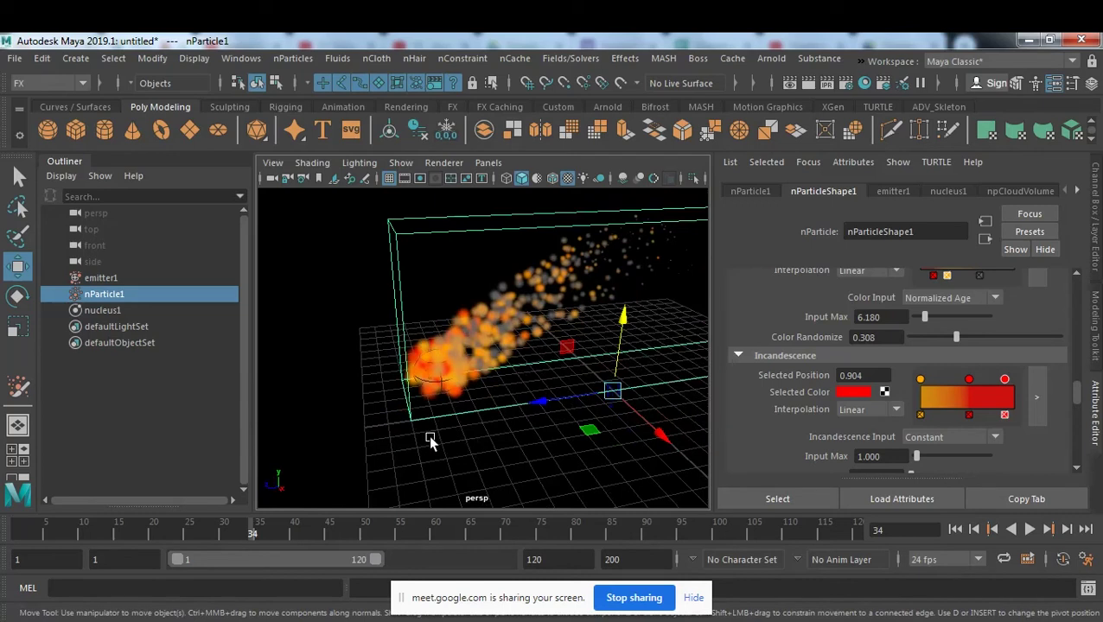
{"action": "left_click", "coordinate": [457, 447]}
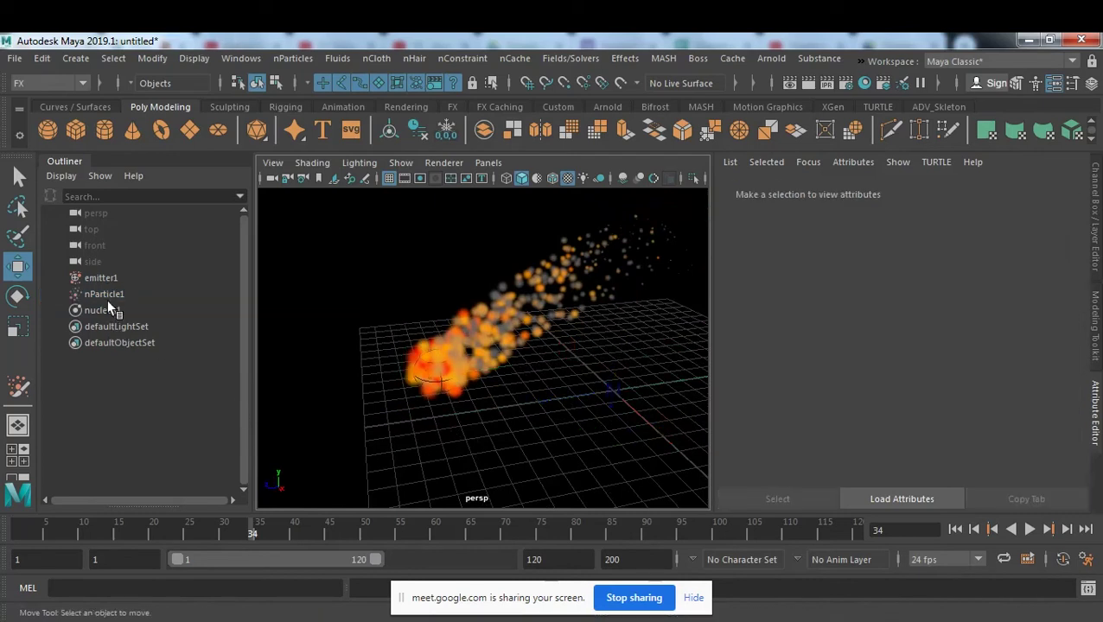
{"action": "left_click", "coordinate": [107, 296]}
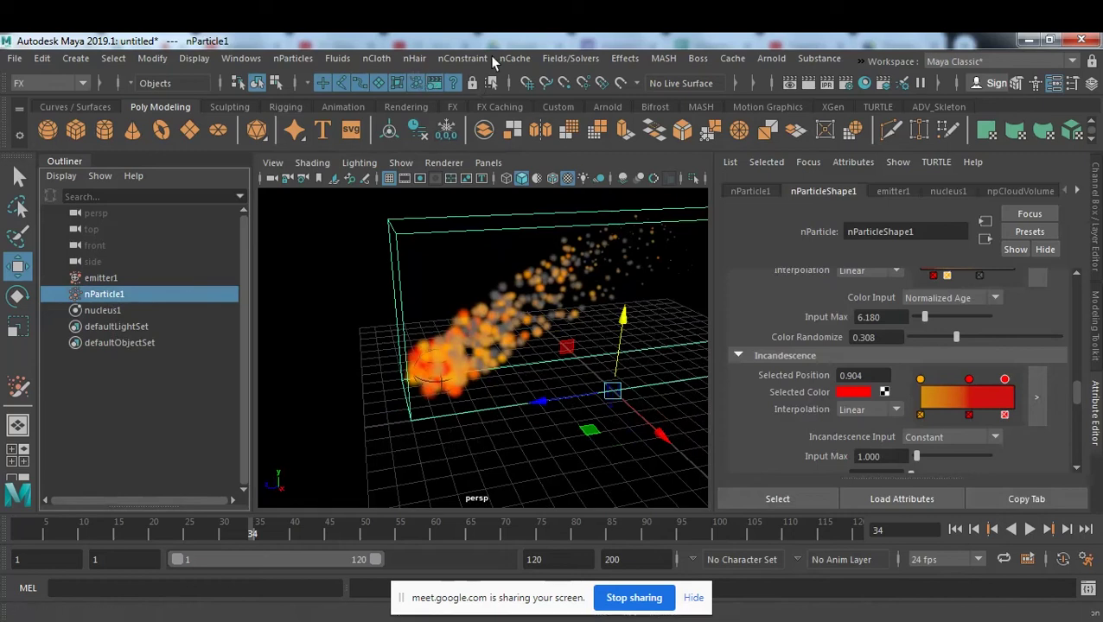
{"action": "left_click", "coordinate": [579, 59]}
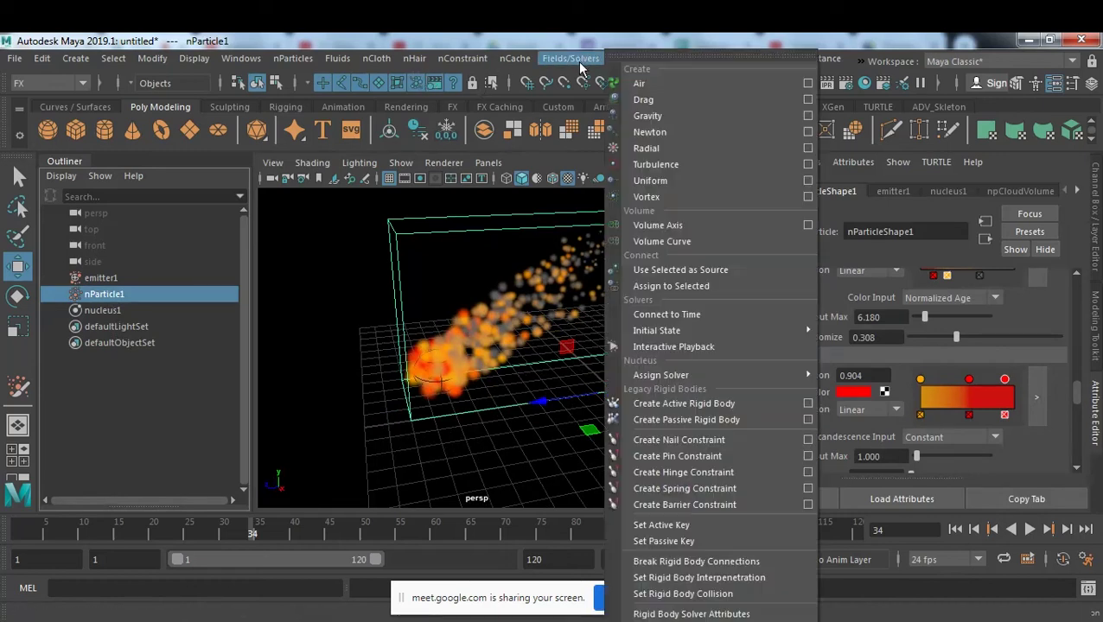
Step: Create an air field with reset defaults, attenuation 0 and magnitude 20
{"action": "left_click", "coordinate": [807, 83]}
{"action": "left_click", "coordinate": [628, 229]}
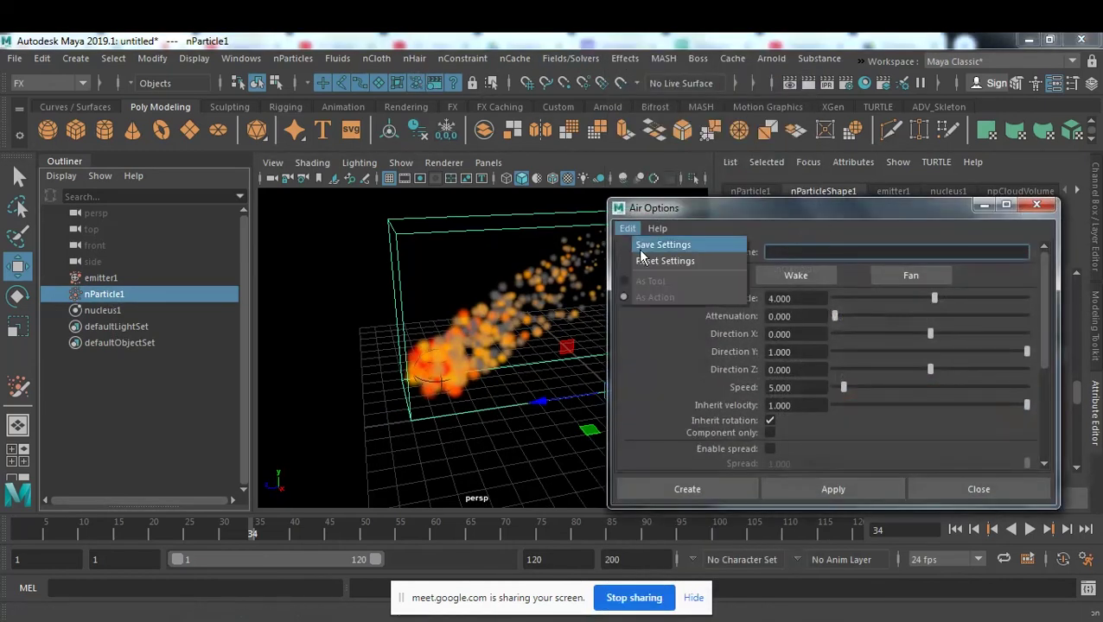
{"action": "left_click", "coordinate": [657, 263]}
{"action": "left_click_drag", "start_coordinate": [852, 319], "coordinate": [753, 300]}
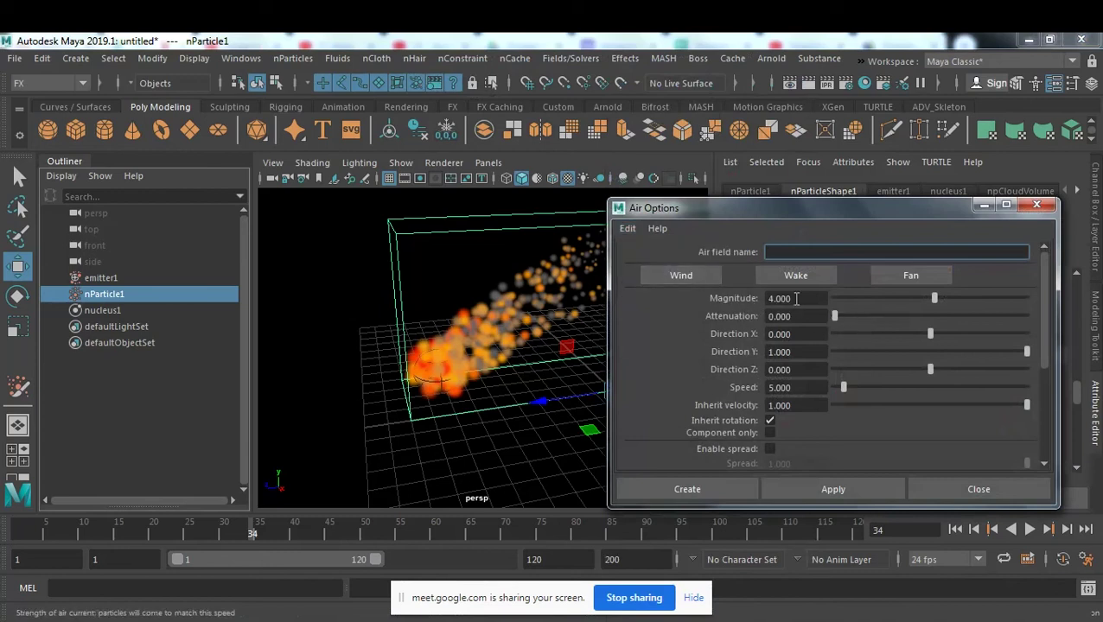
{"action": "left_click", "coordinate": [804, 298]}
{"action": "type", "text": "20"}
{"action": "left_click", "coordinate": [747, 489]}
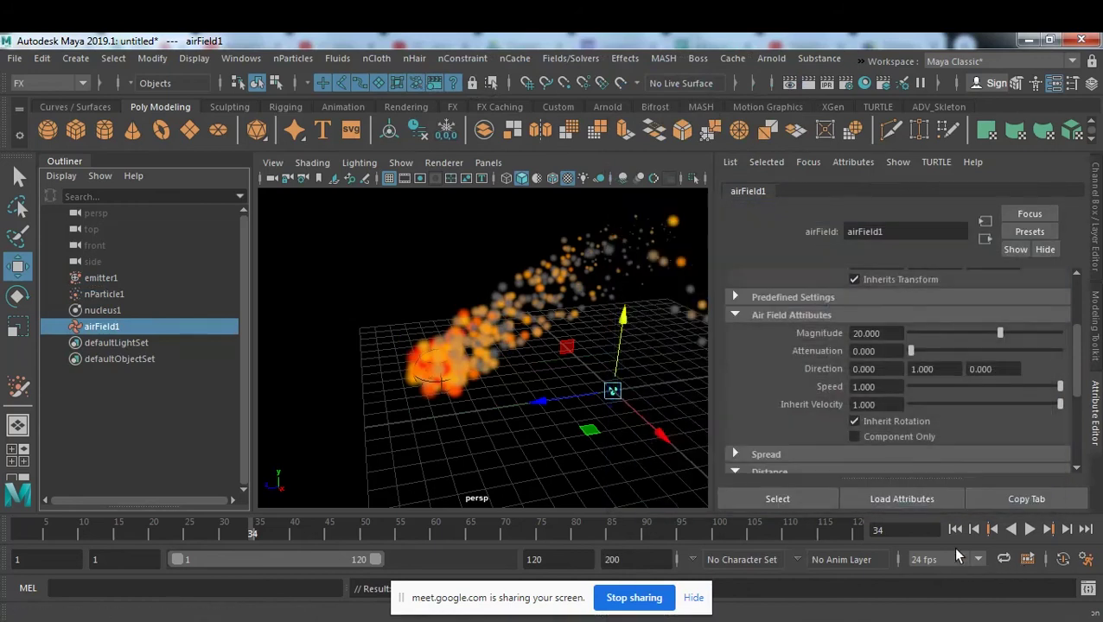
Step: Replay the simulation several times, zooming out to watch the air field push the particles
{"action": "left_click", "coordinate": [956, 529]}
{"action": "left_click", "coordinate": [1022, 531]}
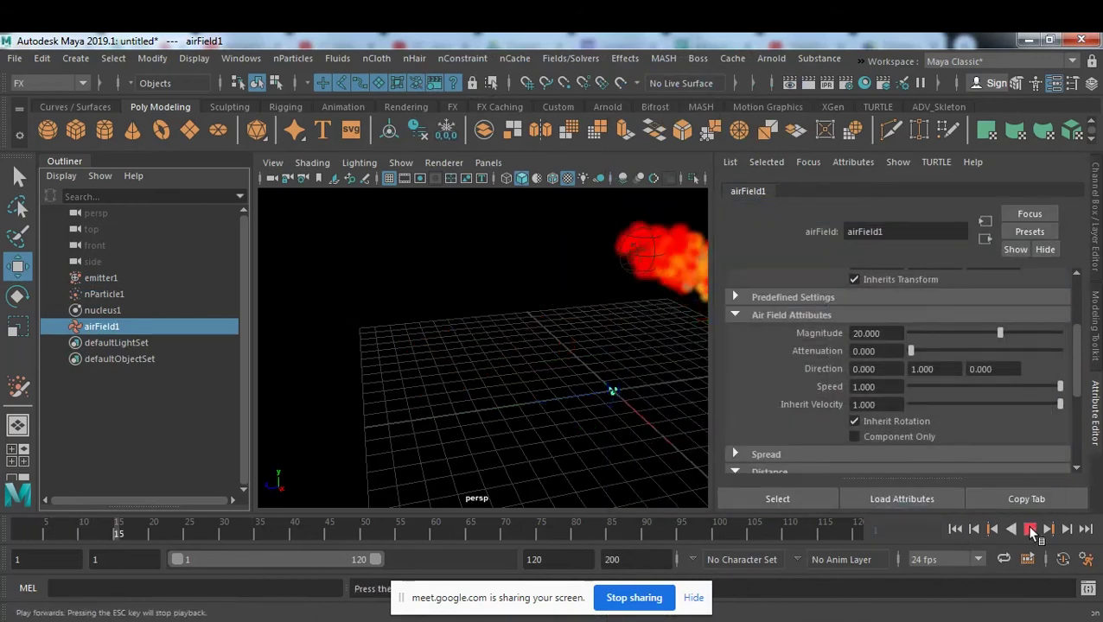
{"action": "key", "text": "Escape"}
{"action": "left_click_drag", "start_coordinate": [519, 440], "coordinate": [542, 387], "text": "alt"}
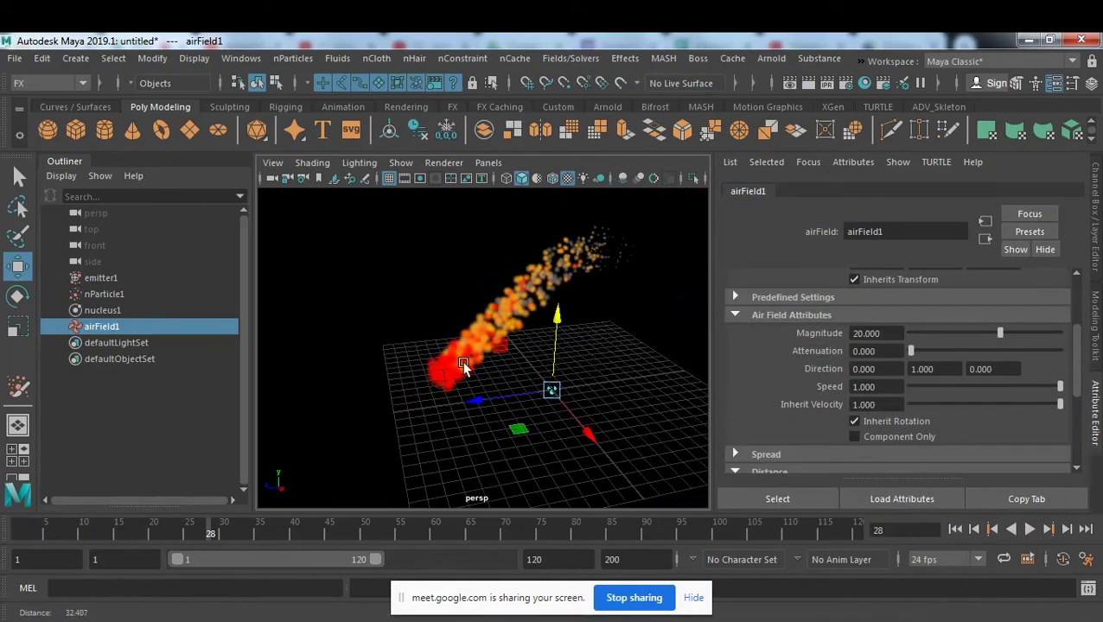
{"action": "left_click", "coordinate": [955, 529]}
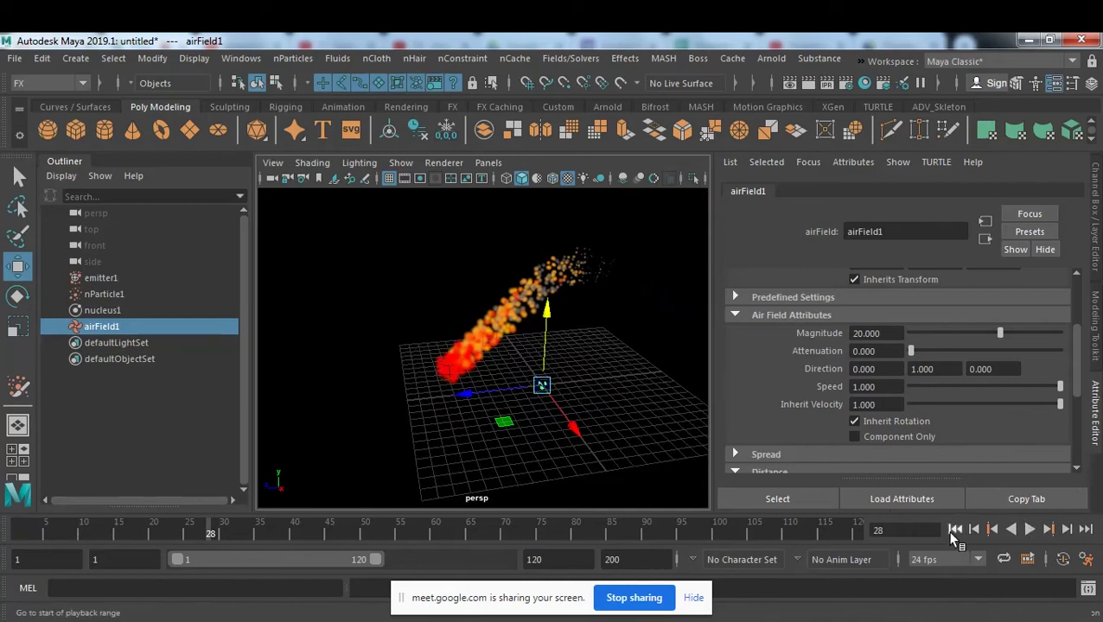
{"action": "left_click", "coordinate": [1030, 530]}
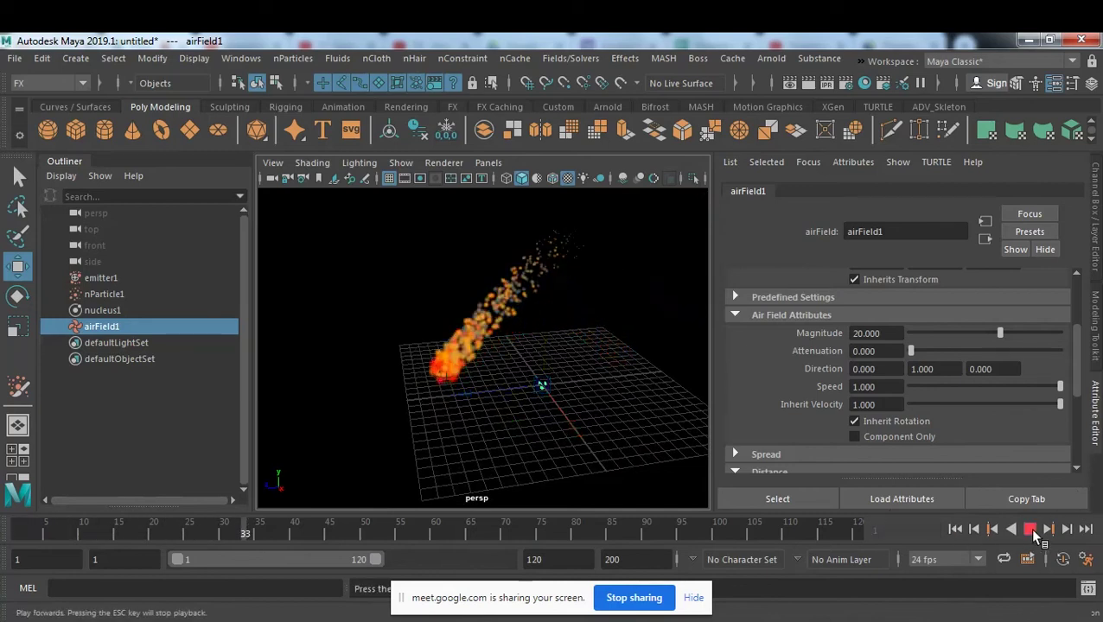
{"action": "left_click", "coordinate": [1030, 530]}
{"action": "left_click", "coordinate": [1030, 530]}
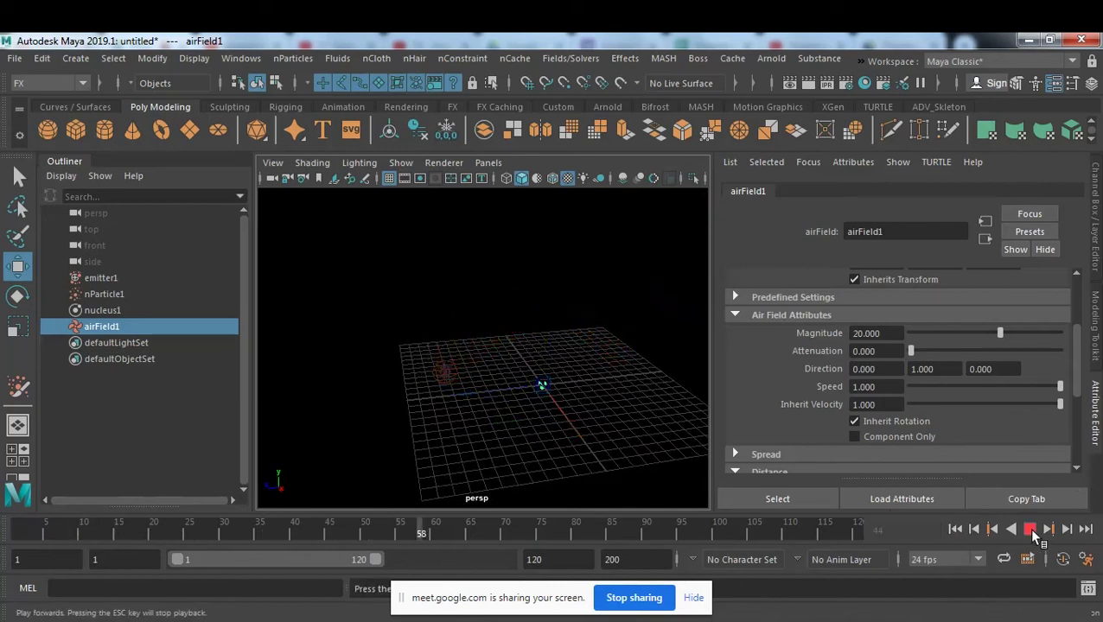
{"action": "left_click", "coordinate": [1030, 530]}
{"action": "left_click", "coordinate": [956, 529]}
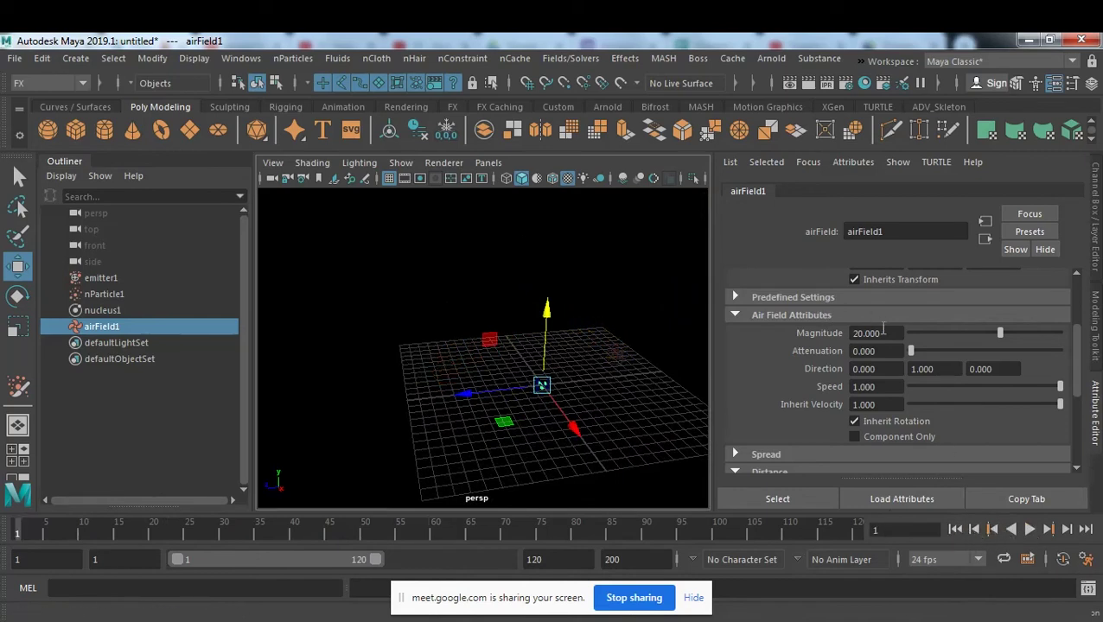
Step: Lower the air field Magnitude to 5, preview the result, and select nParticle1
{"action": "left_click_drag", "start_coordinate": [896, 341], "coordinate": [785, 333]}
{"action": "type", "text": "5"}
{"action": "key", "text": "Return"}
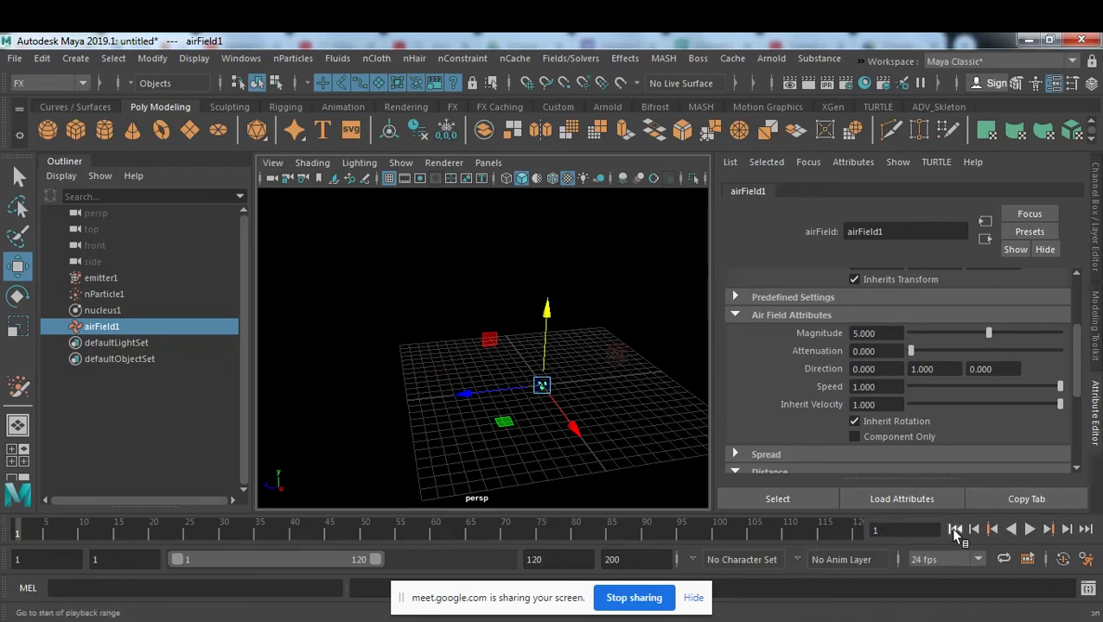
{"action": "left_click", "coordinate": [1030, 530]}
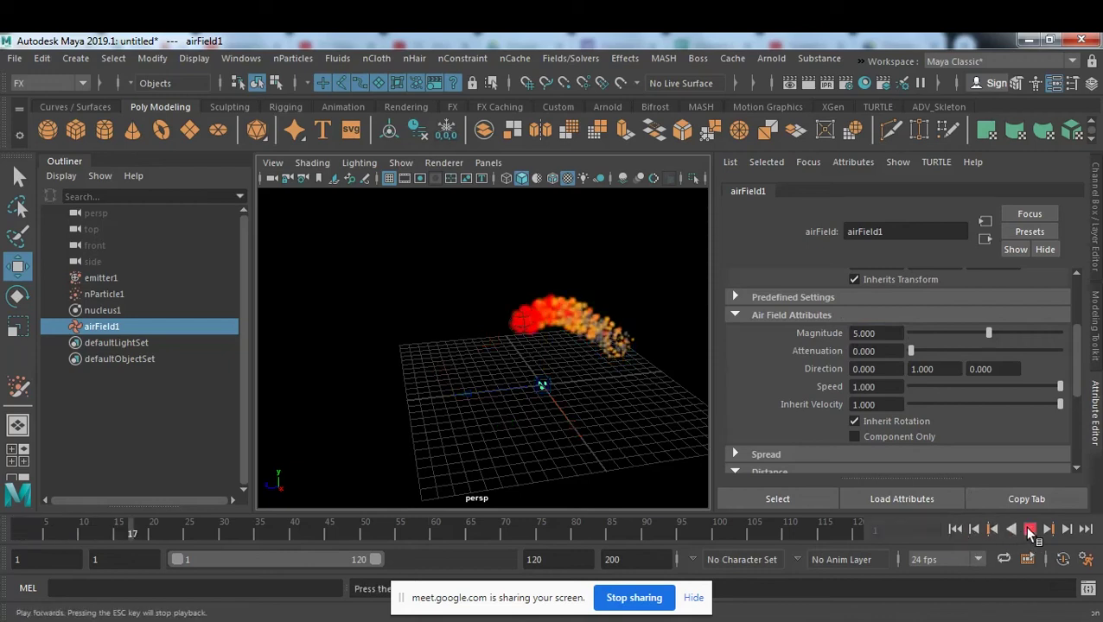
{"action": "left_click", "coordinate": [1030, 530]}
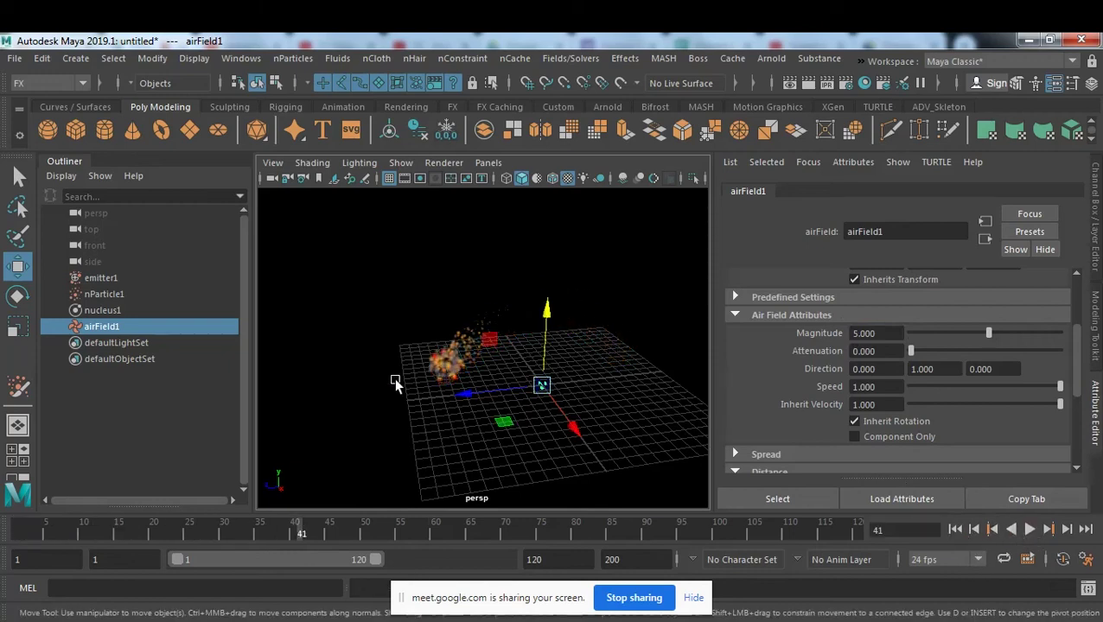
{"action": "left_click", "coordinate": [113, 295]}
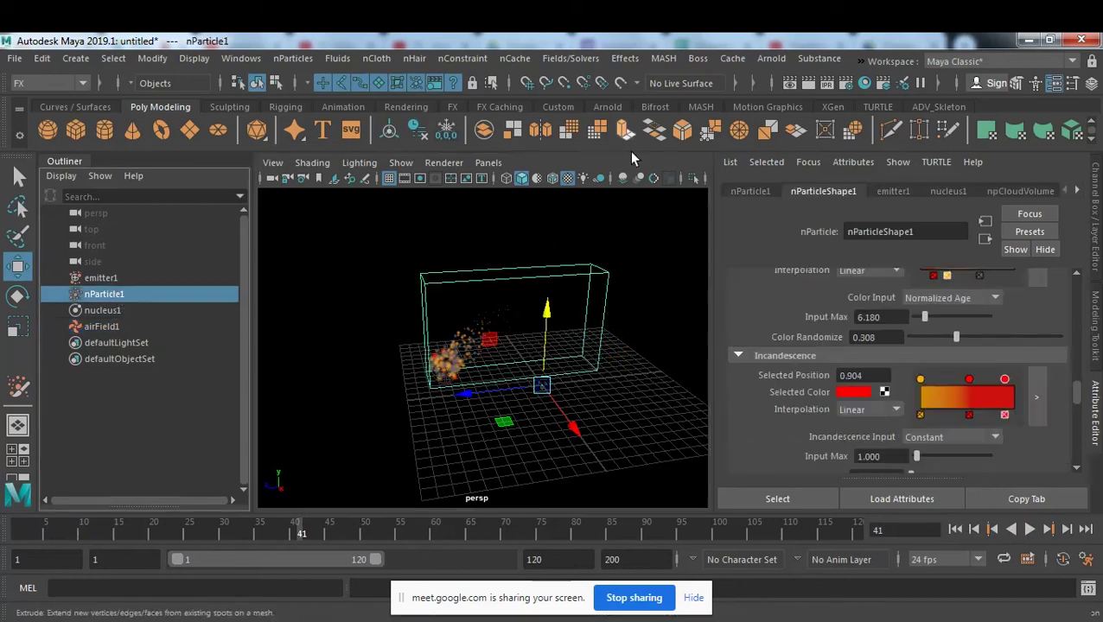
Step: Add a turbulence field to the nParticles and raise its Magnitude to 25.275
{"action": "left_click", "coordinate": [572, 60]}
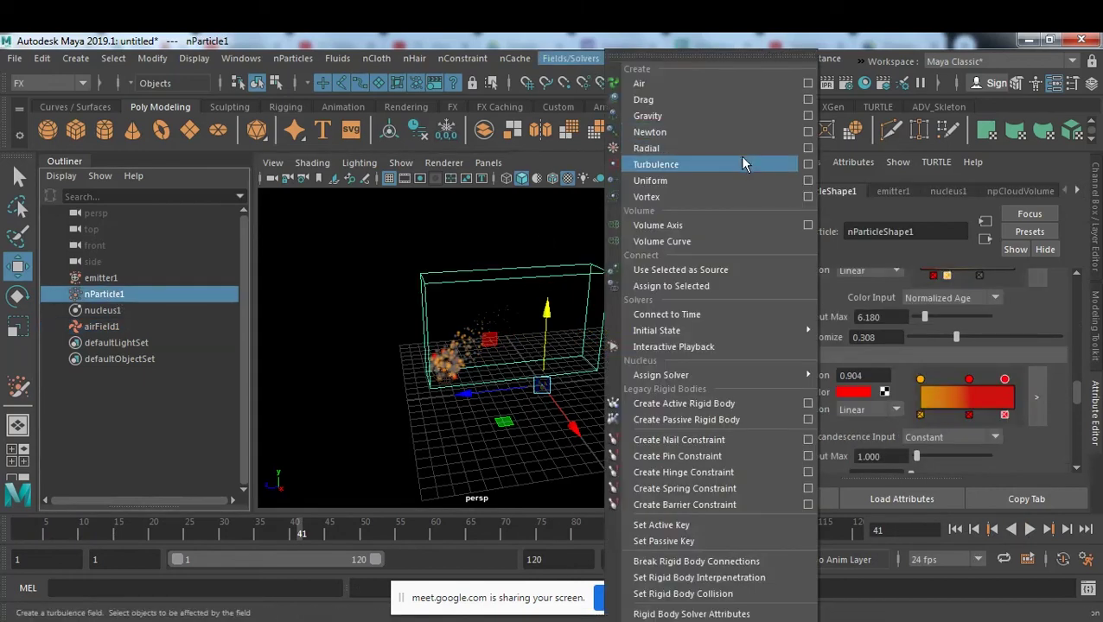
{"action": "left_click", "coordinate": [739, 163]}
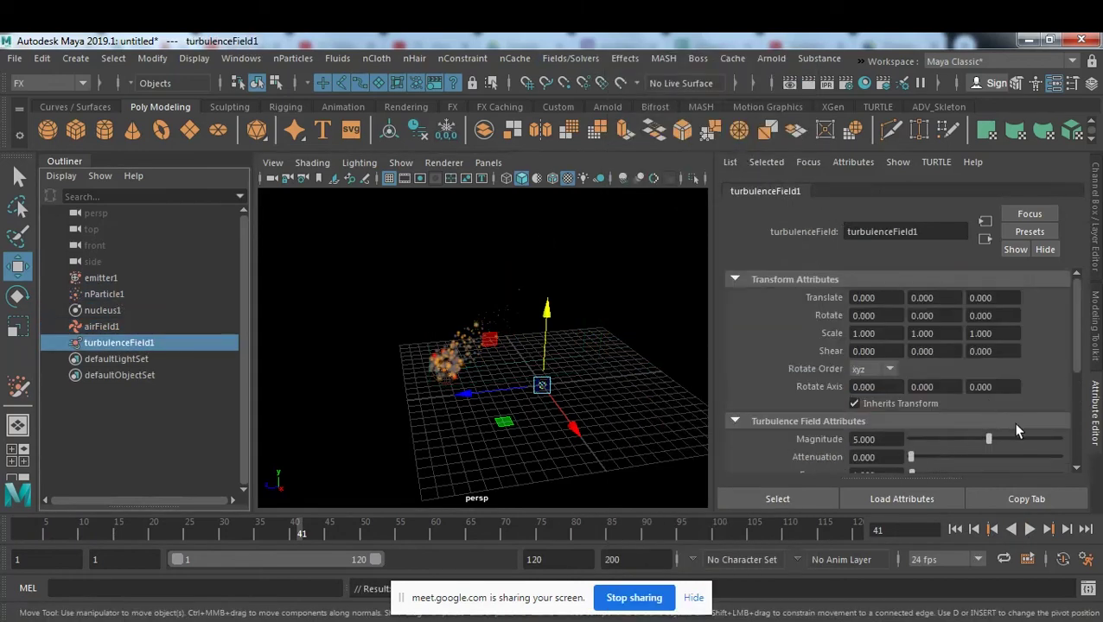
{"action": "left_click_drag", "start_coordinate": [990, 439], "coordinate": [1003, 439]}
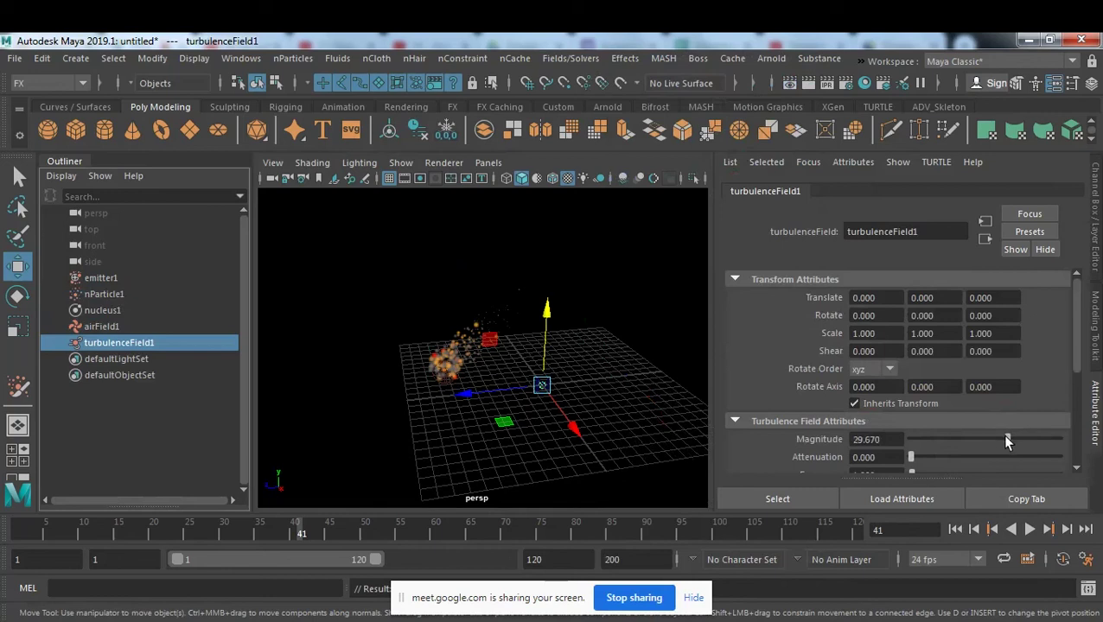
Step: Replay the simulation twice from the first frame, stopping at frame 32
{"action": "left_click", "coordinate": [955, 529]}
{"action": "left_click", "coordinate": [1030, 529]}
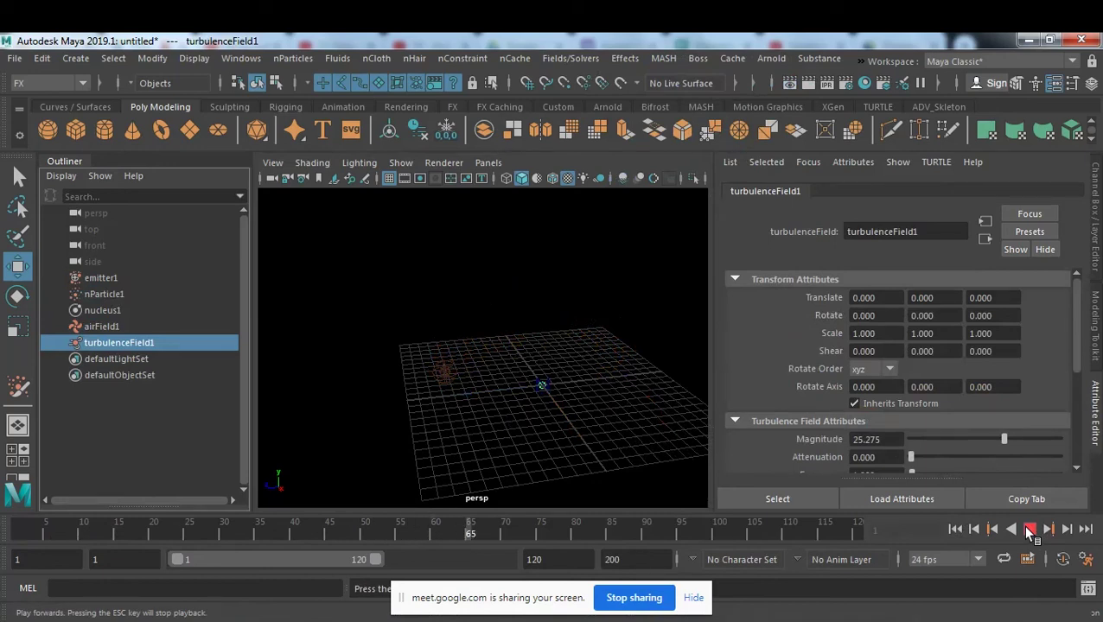
{"action": "left_click", "coordinate": [1029, 529]}
{"action": "left_click", "coordinate": [955, 529]}
{"action": "left_click", "coordinate": [1029, 529]}
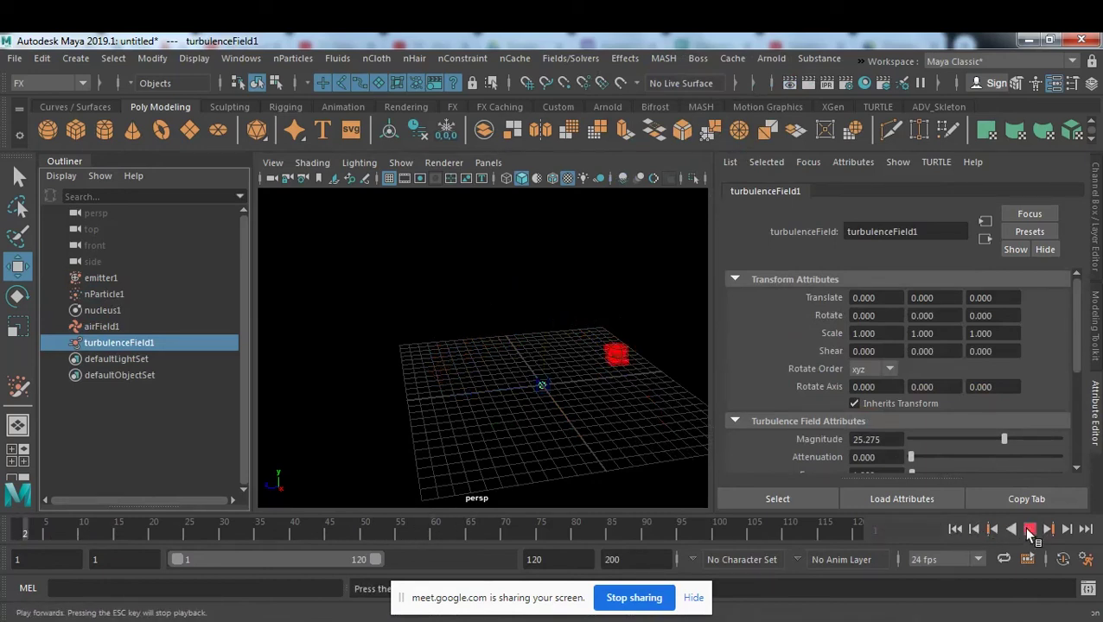
{"action": "left_click", "coordinate": [1030, 529]}
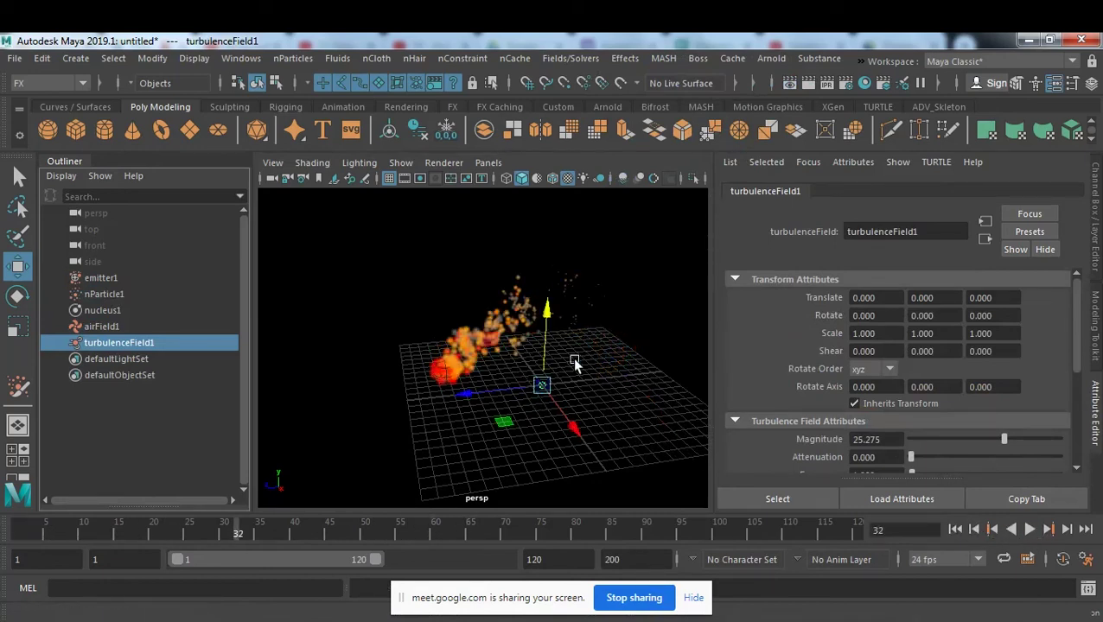
Step: Move the view closer around the particle spray and replay from the start to frame 39
{"action": "left_click_drag", "start_coordinate": [620, 356], "coordinate": [603, 380], "text": "alt"}
{"action": "right_click_drag", "start_coordinate": [602, 380], "coordinate": [727, 346], "text": "alt"}
{"action": "left_click_drag", "start_coordinate": [726, 347], "coordinate": [524, 344], "text": "alt"}
{"action": "right_click_drag", "start_coordinate": [525, 344], "coordinate": [652, 384], "text": "alt"}
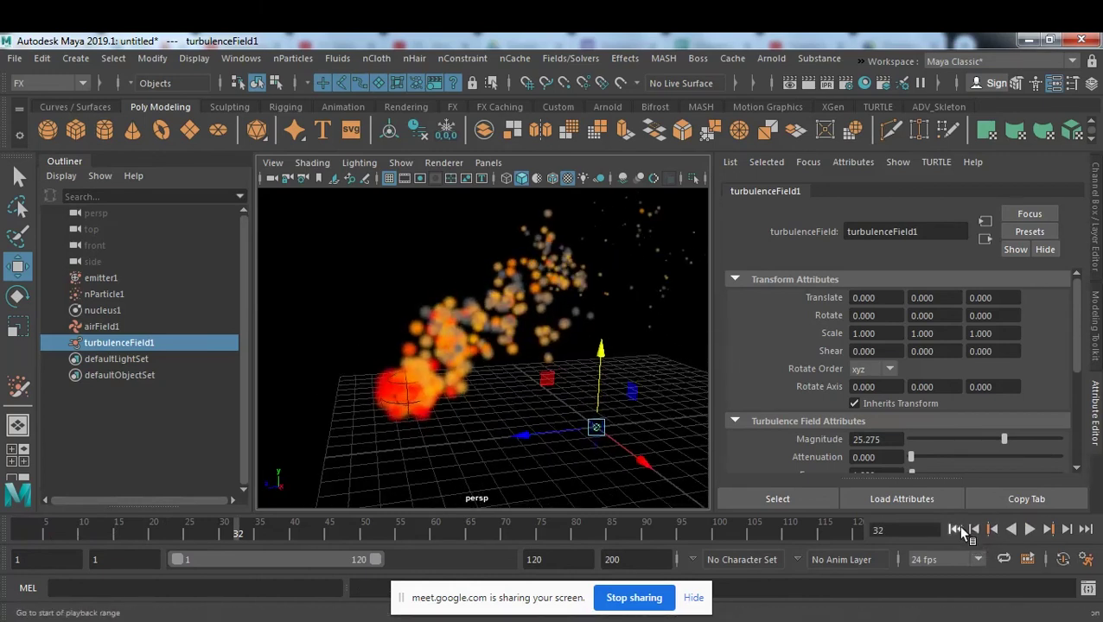
{"action": "left_click", "coordinate": [955, 529]}
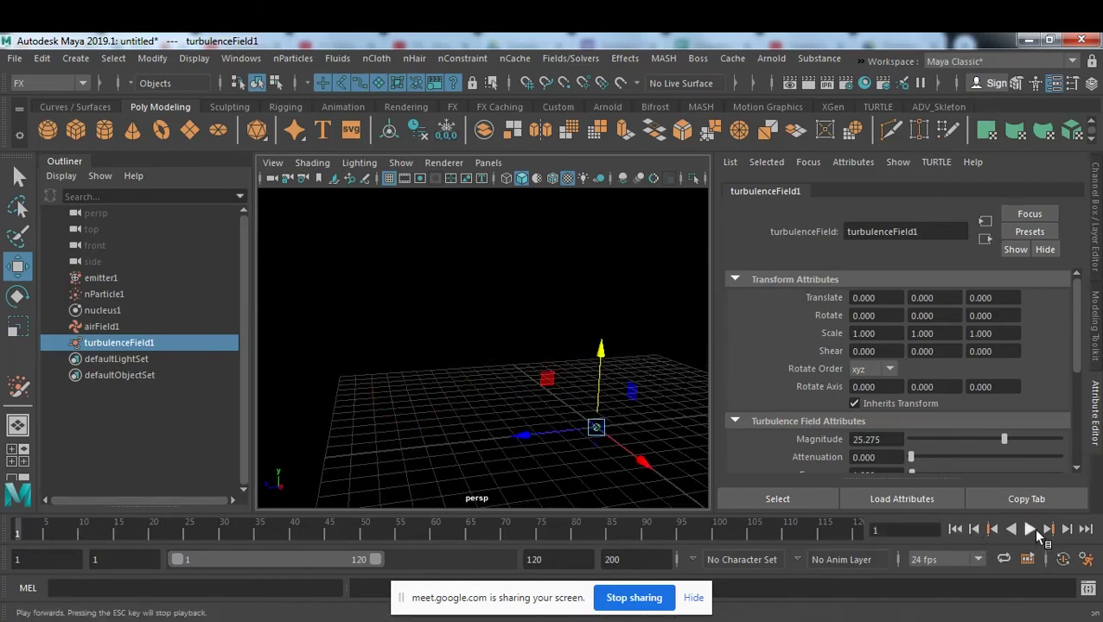
{"action": "left_click", "coordinate": [1030, 529]}
{"action": "left_click", "coordinate": [1031, 530]}
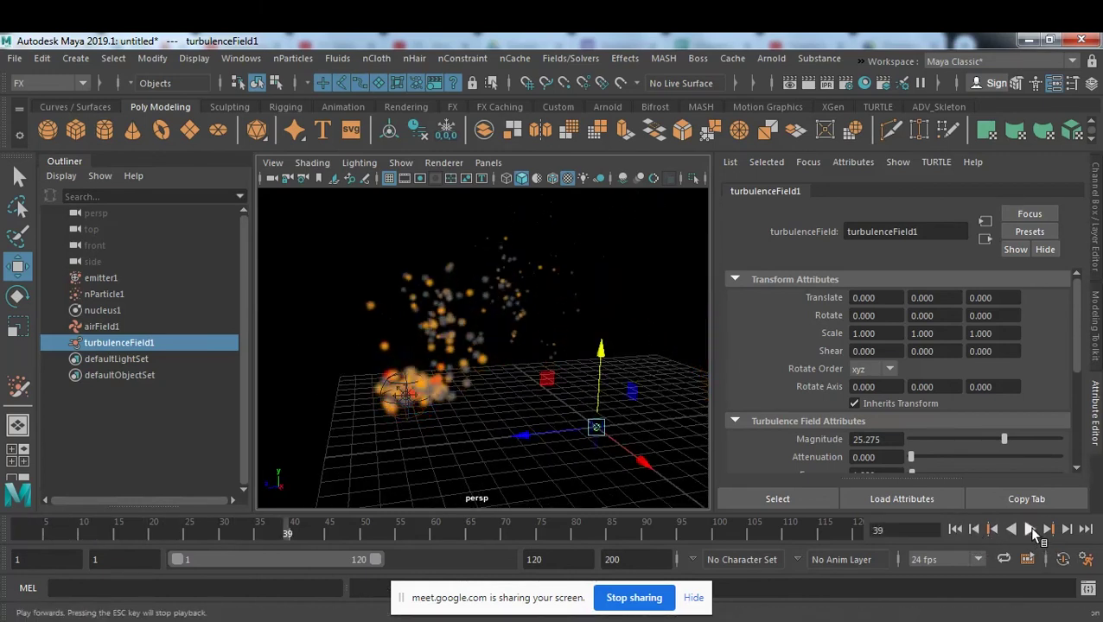
Step: Continue playback to frame 72, then replay from the start to frame 50
{"action": "left_click", "coordinate": [1032, 530]}
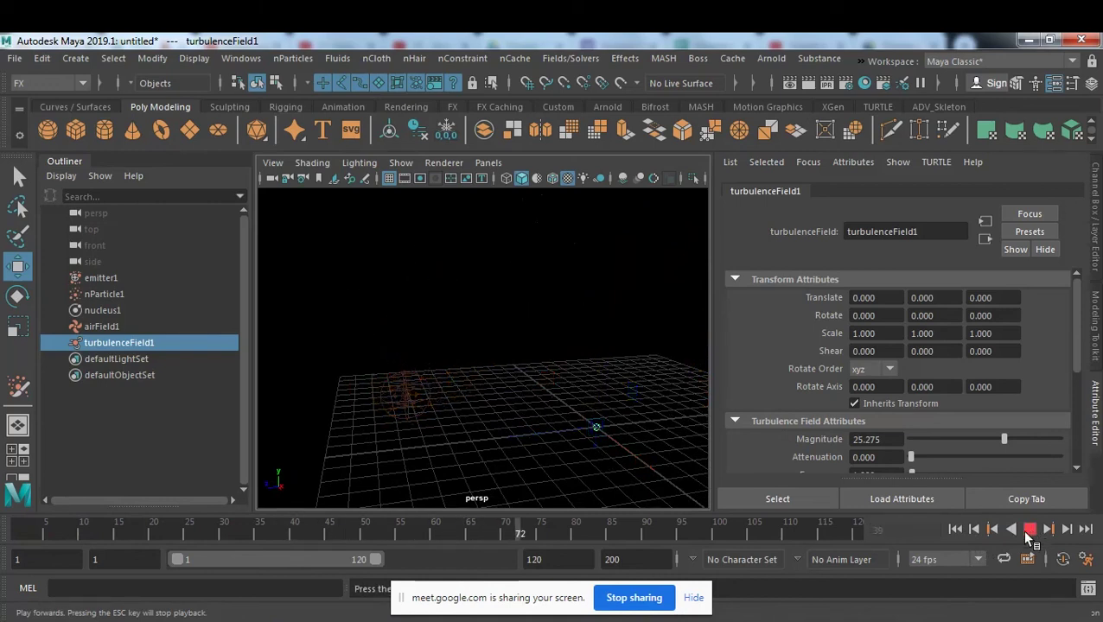
{"action": "left_click", "coordinate": [1032, 530]}
{"action": "left_click", "coordinate": [957, 530]}
{"action": "left_click", "coordinate": [1029, 530]}
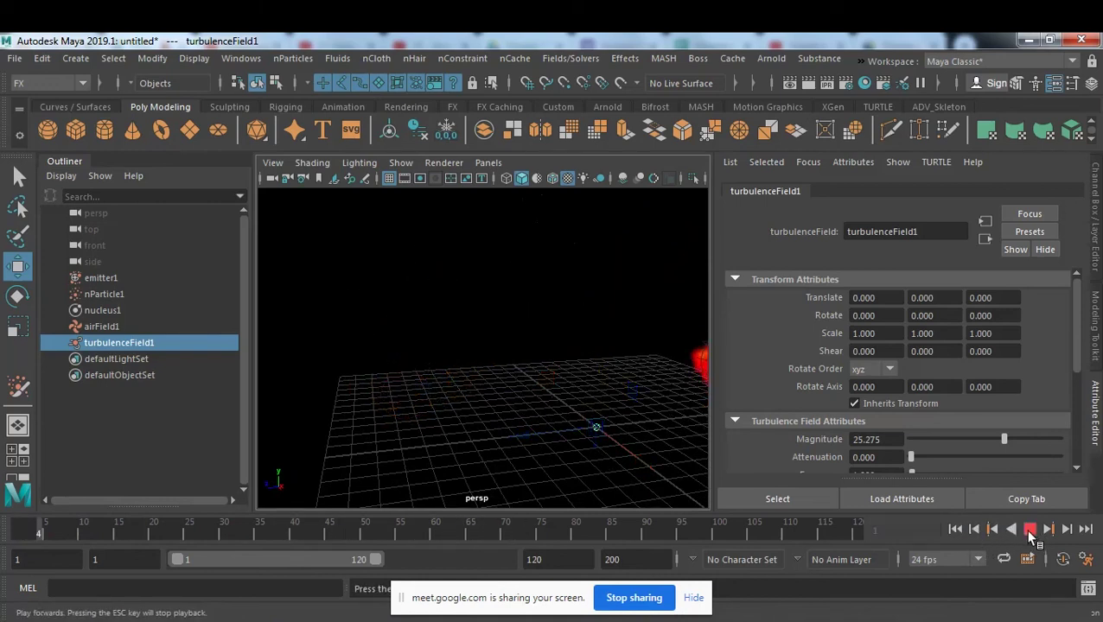
{"action": "left_click", "coordinate": [1029, 530]}
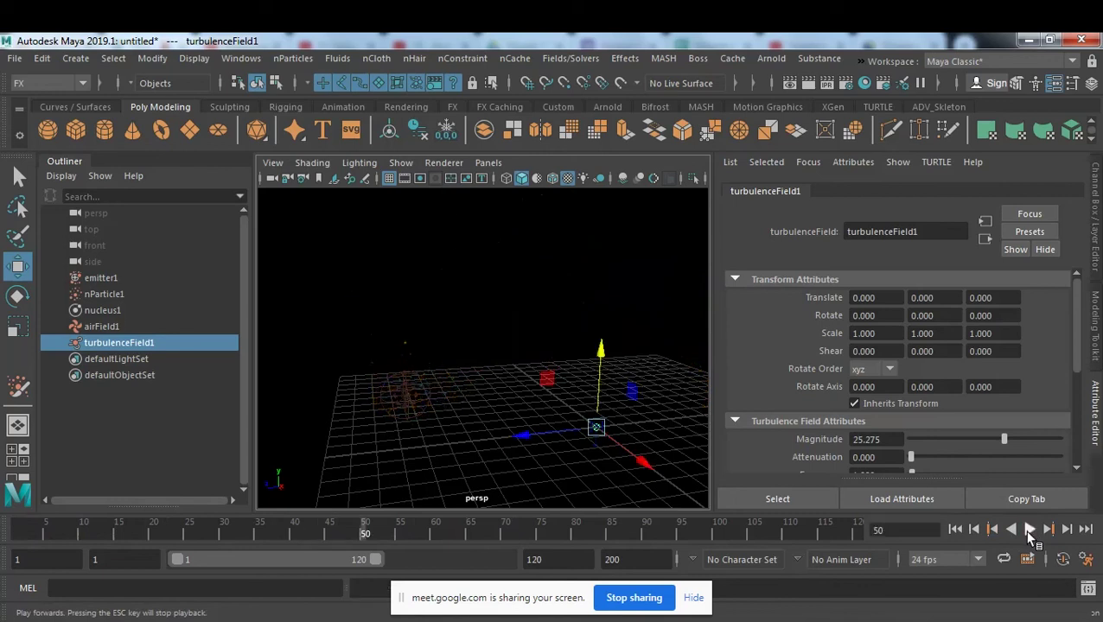
Step: Replay the turbulent spray from the start to frame 30 and select the nucleus solver
{"action": "left_click_drag", "start_coordinate": [622, 429], "coordinate": [597, 428], "text": "alt"}
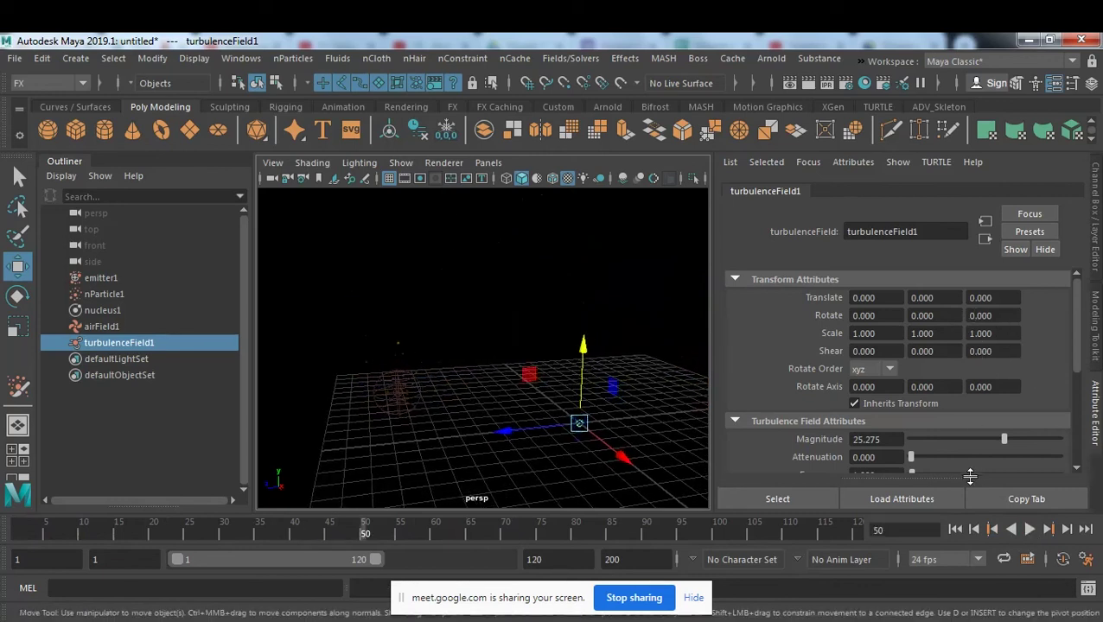
{"action": "left_click", "coordinate": [955, 529]}
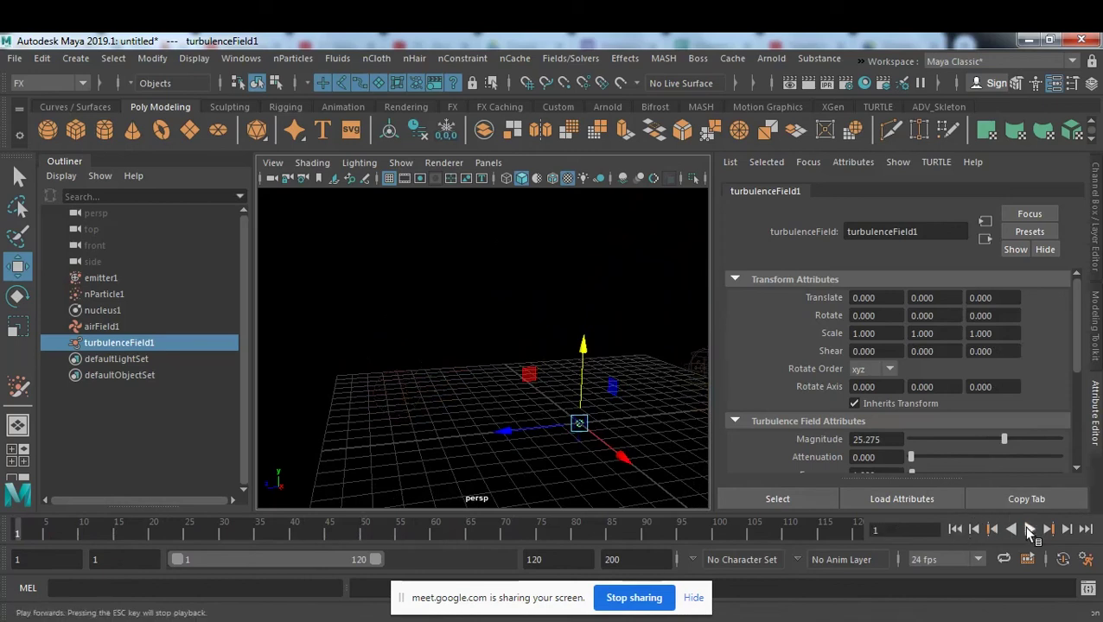
{"action": "left_click", "coordinate": [1030, 530]}
{"action": "left_click", "coordinate": [1031, 530]}
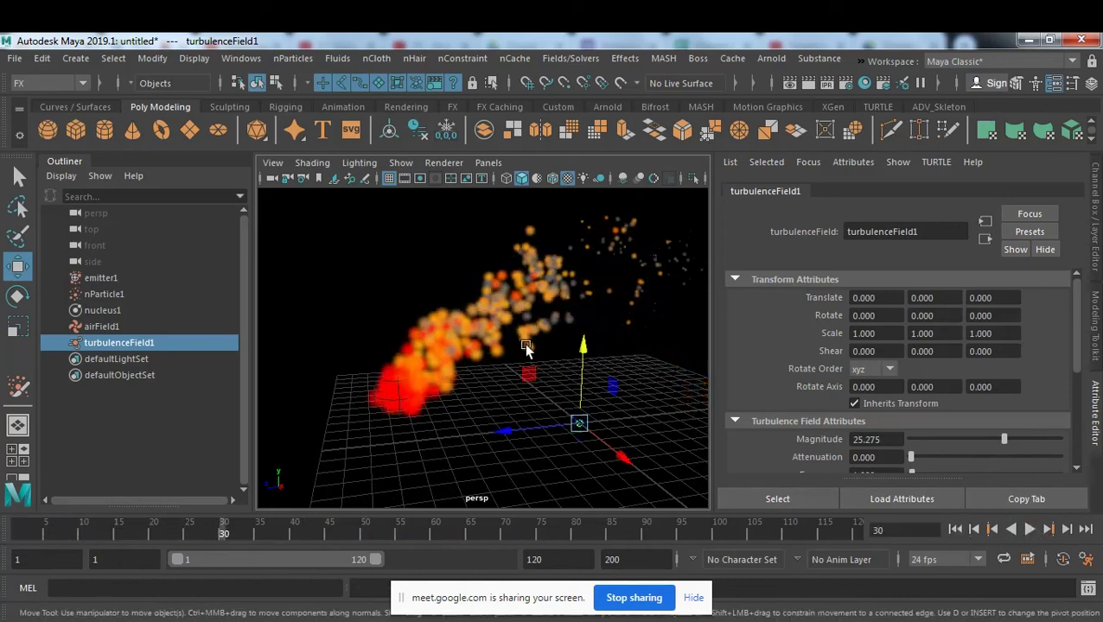
{"action": "left_click", "coordinate": [100, 312]}
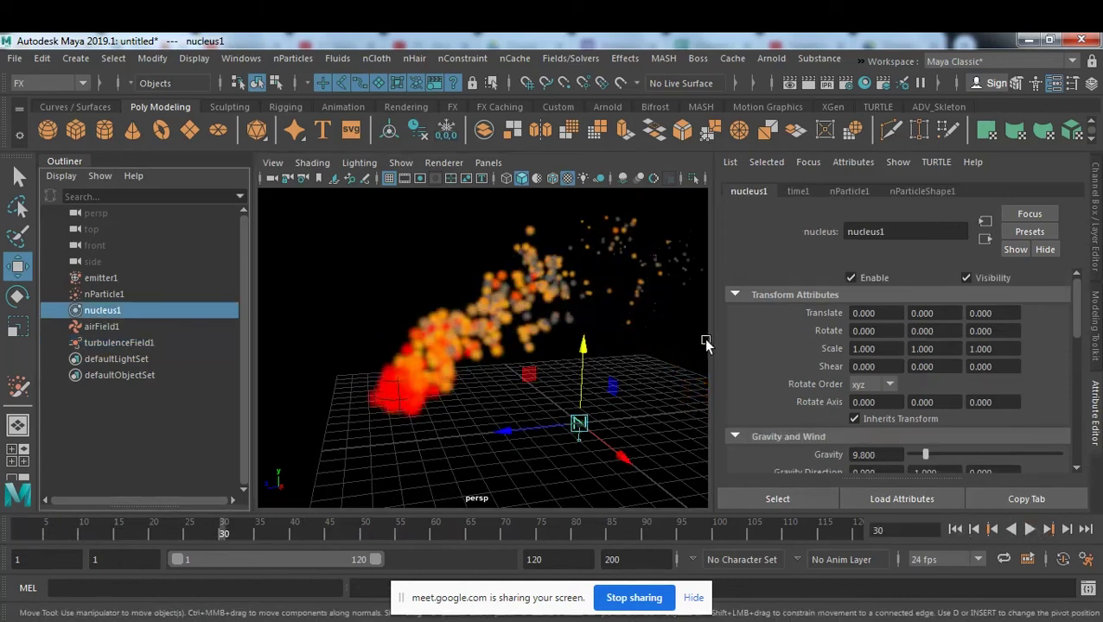
Step: Set nucleus1's Wind Speed to 5 under Gravity and Wind
{"action": "scroll", "coordinate": [897, 370], "scroll_direction": "down", "scroll_amount": 2}
{"action": "scroll", "coordinate": [975, 418], "scroll_direction": "down", "scroll_amount": 2}
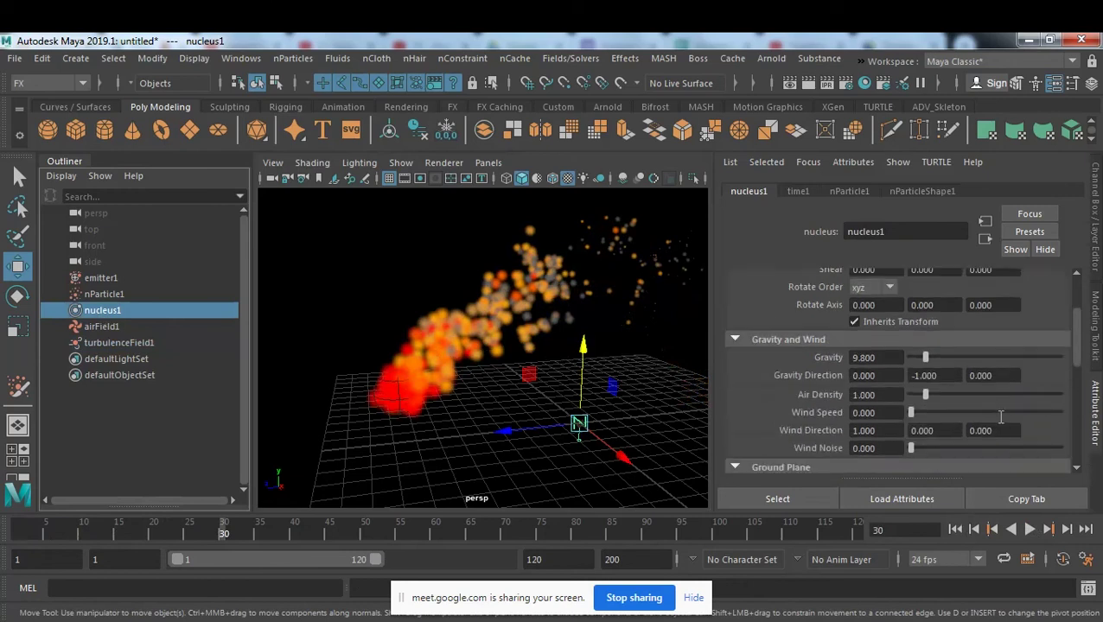
{"action": "scroll", "coordinate": [1002, 418], "scroll_direction": "down", "scroll_amount": 2}
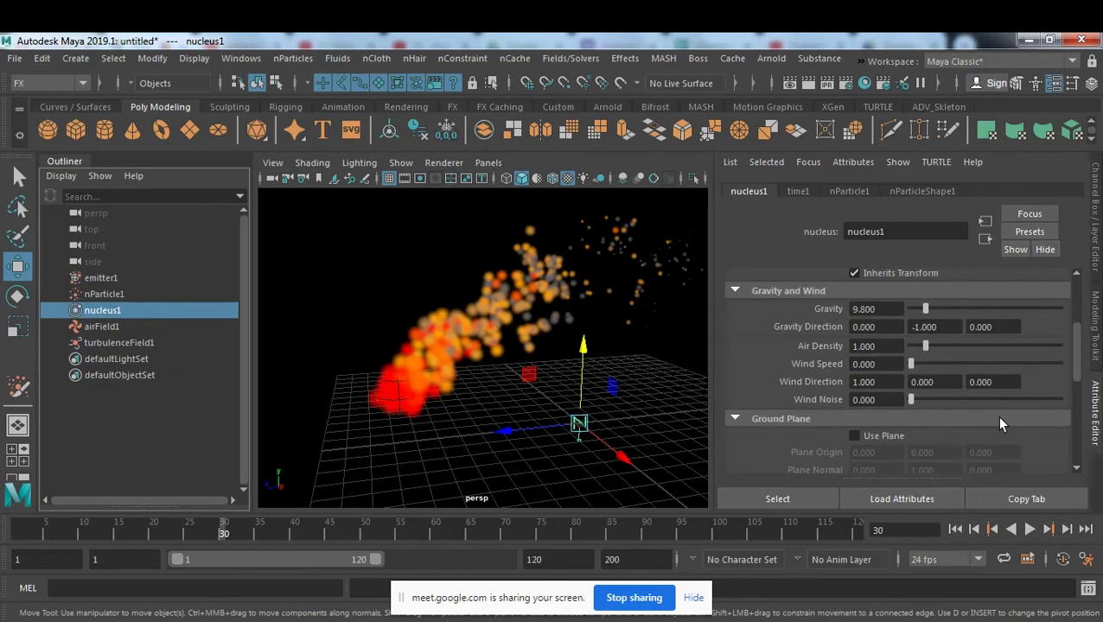
{"action": "left_click", "coordinate": [899, 364]}
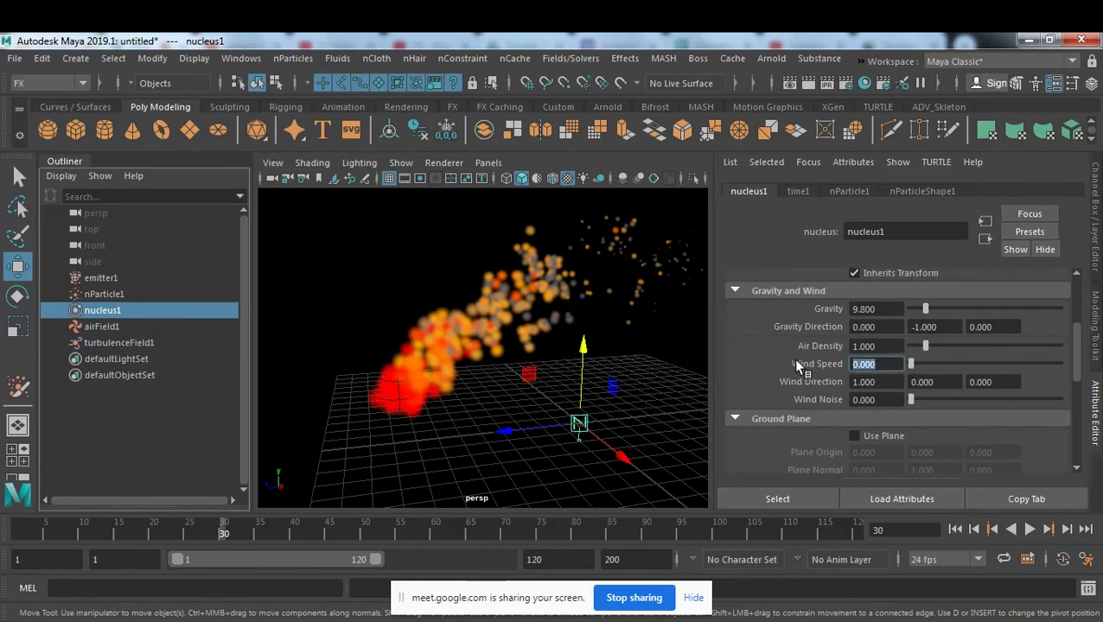
{"action": "type", "text": "5"}
{"action": "key", "text": "Return"}
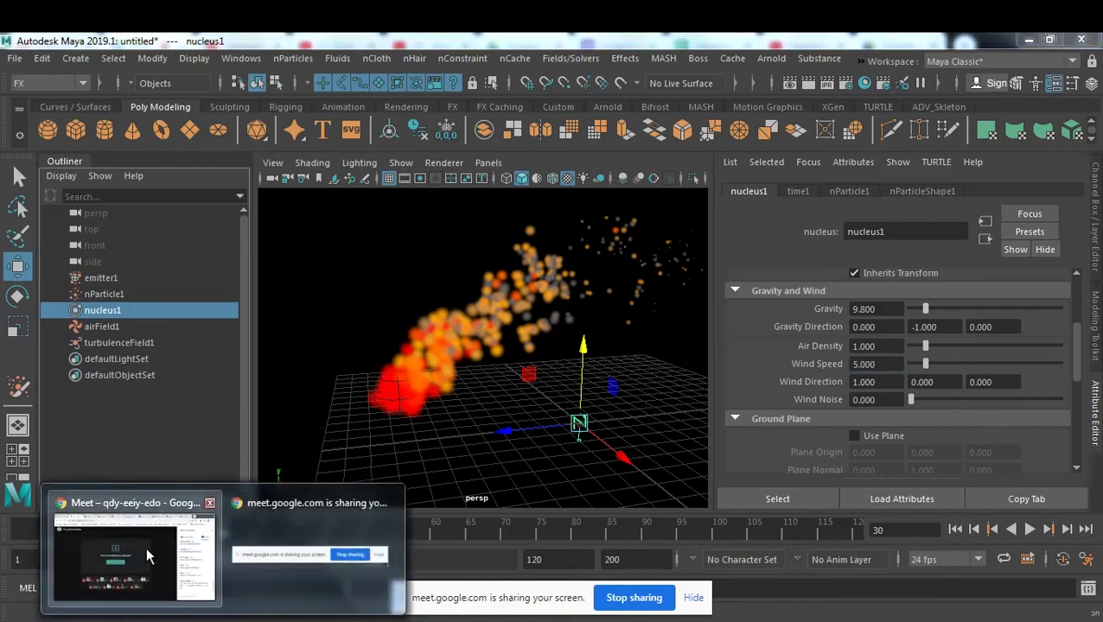
{"action": "left_click", "coordinate": [135, 553]}
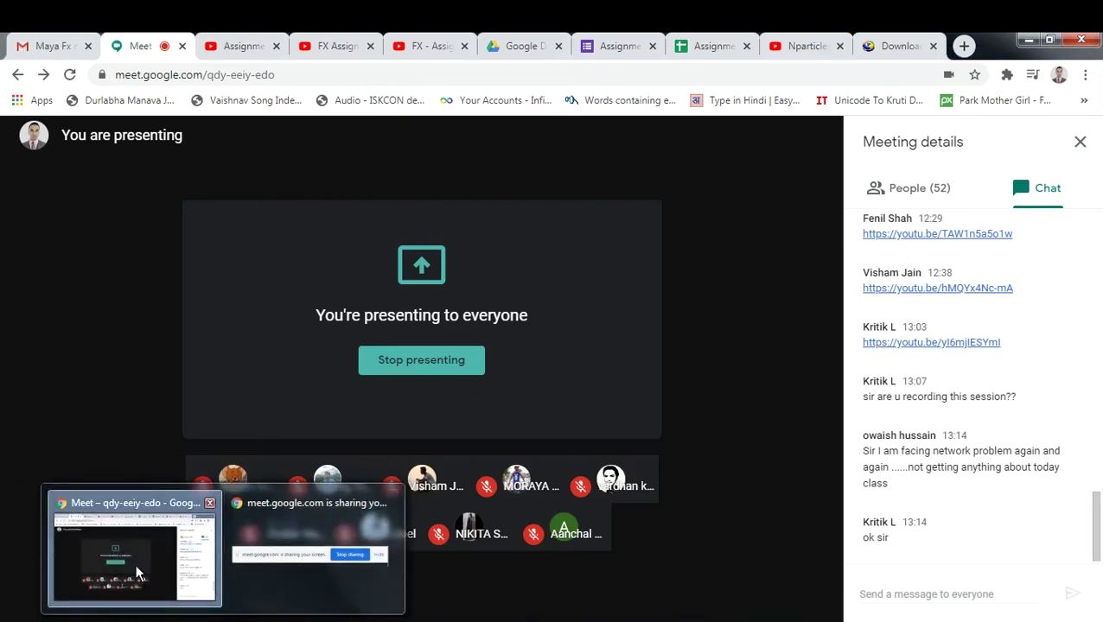
{"action": "left_click", "coordinate": [136, 564]}
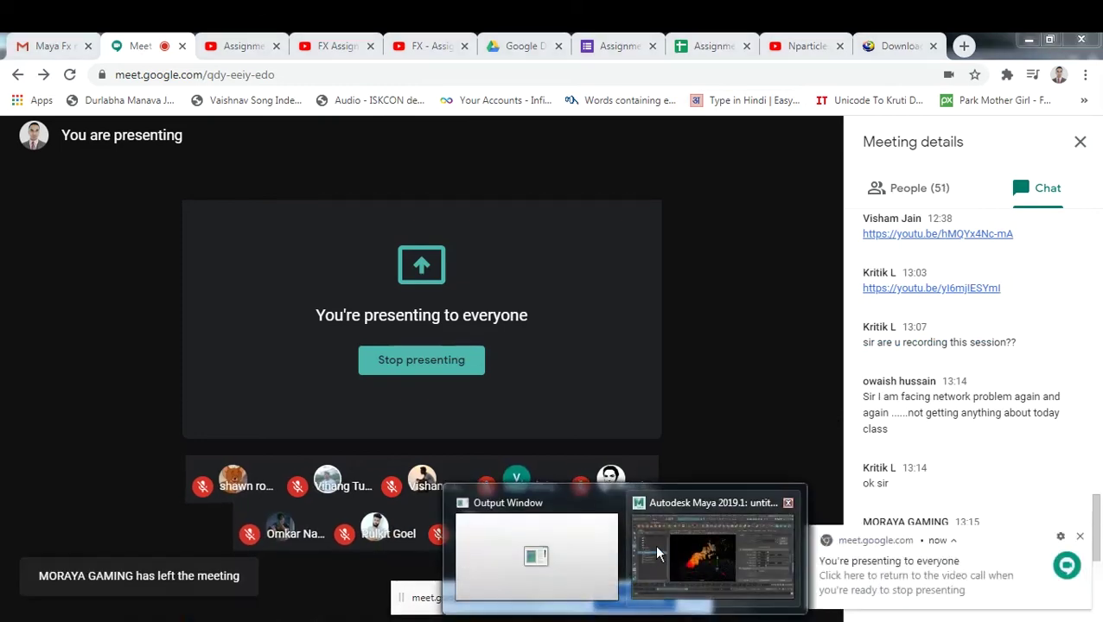
{"action": "left_click", "coordinate": [657, 553]}
{"action": "left_click_drag", "start_coordinate": [596, 354], "coordinate": [574, 363], "text": "alt"}
{"action": "left_click", "coordinate": [1080, 537]}
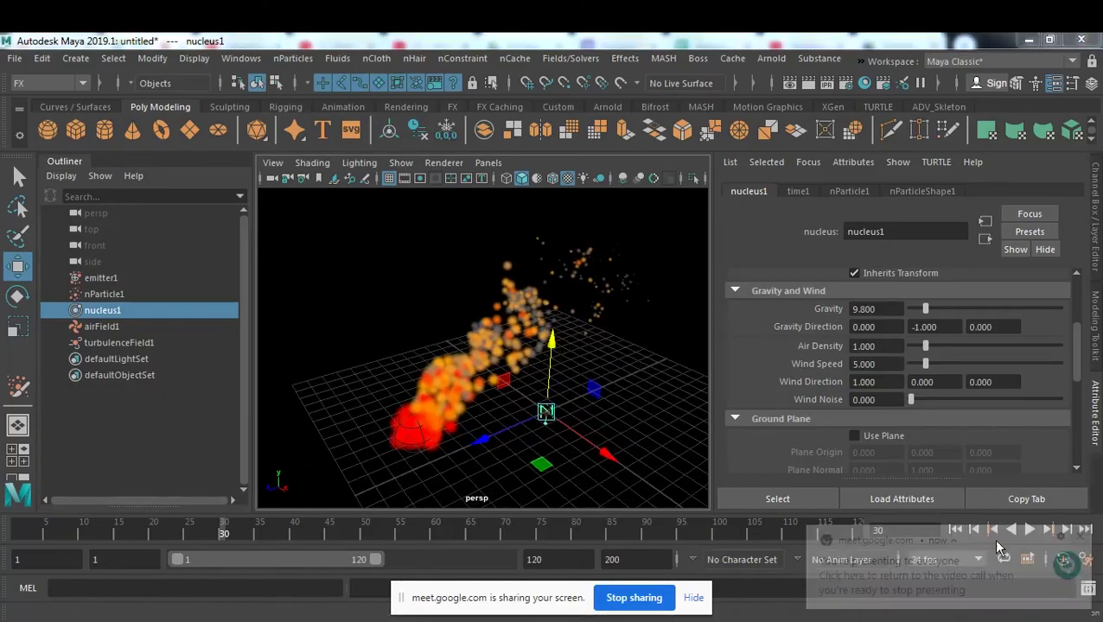
Step: Replay the wind-blown particles from the first frame and stop at frame 72
{"action": "left_click", "coordinate": [954, 529]}
{"action": "left_click", "coordinate": [1029, 528]}
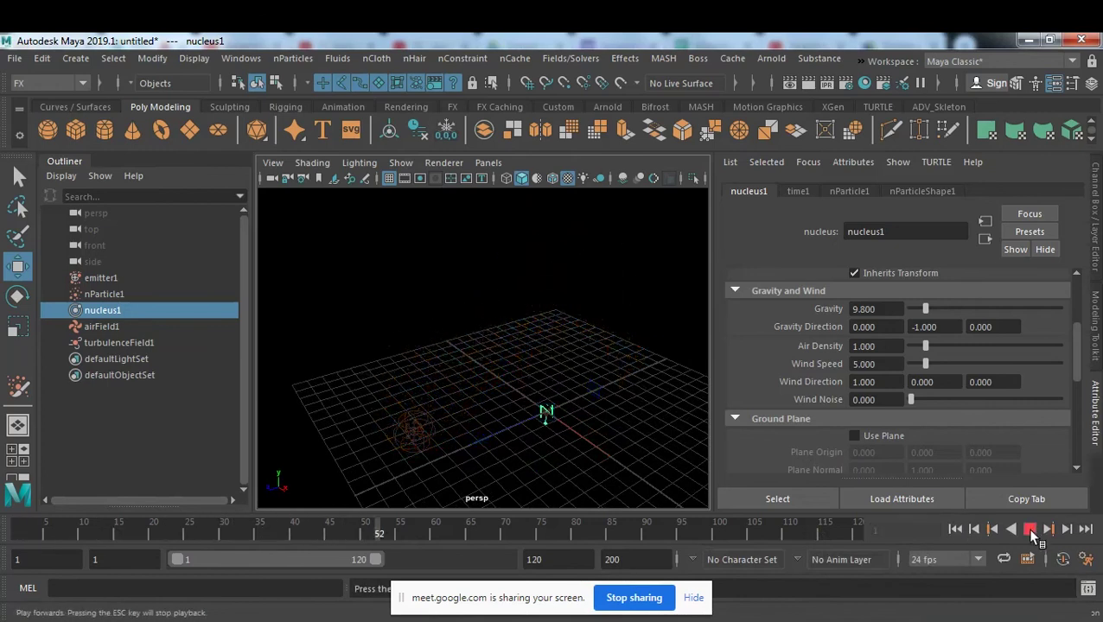
{"action": "left_click", "coordinate": [1030, 528]}
{"action": "mouse_move", "coordinate": [588, 427]}
{"action": "left_mouse_down", "text": "alt"}
{"action": "mouse_move", "coordinate": [570, 432]}
{"action": "mouse_move", "coordinate": [581, 374]}
{"action": "left_mouse_up", "text": "alt"}
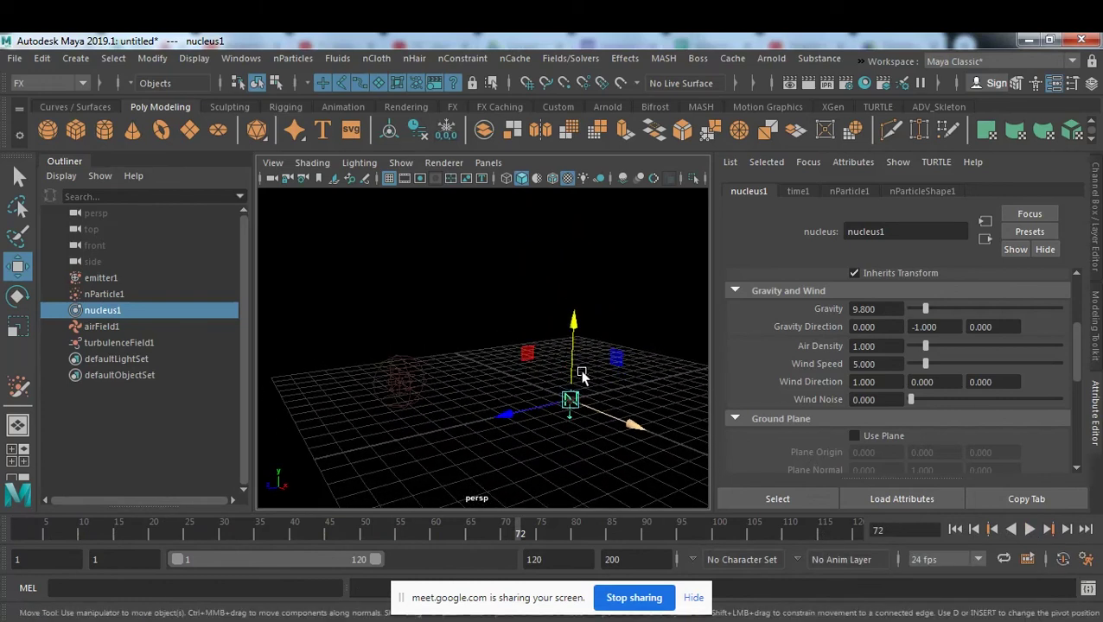